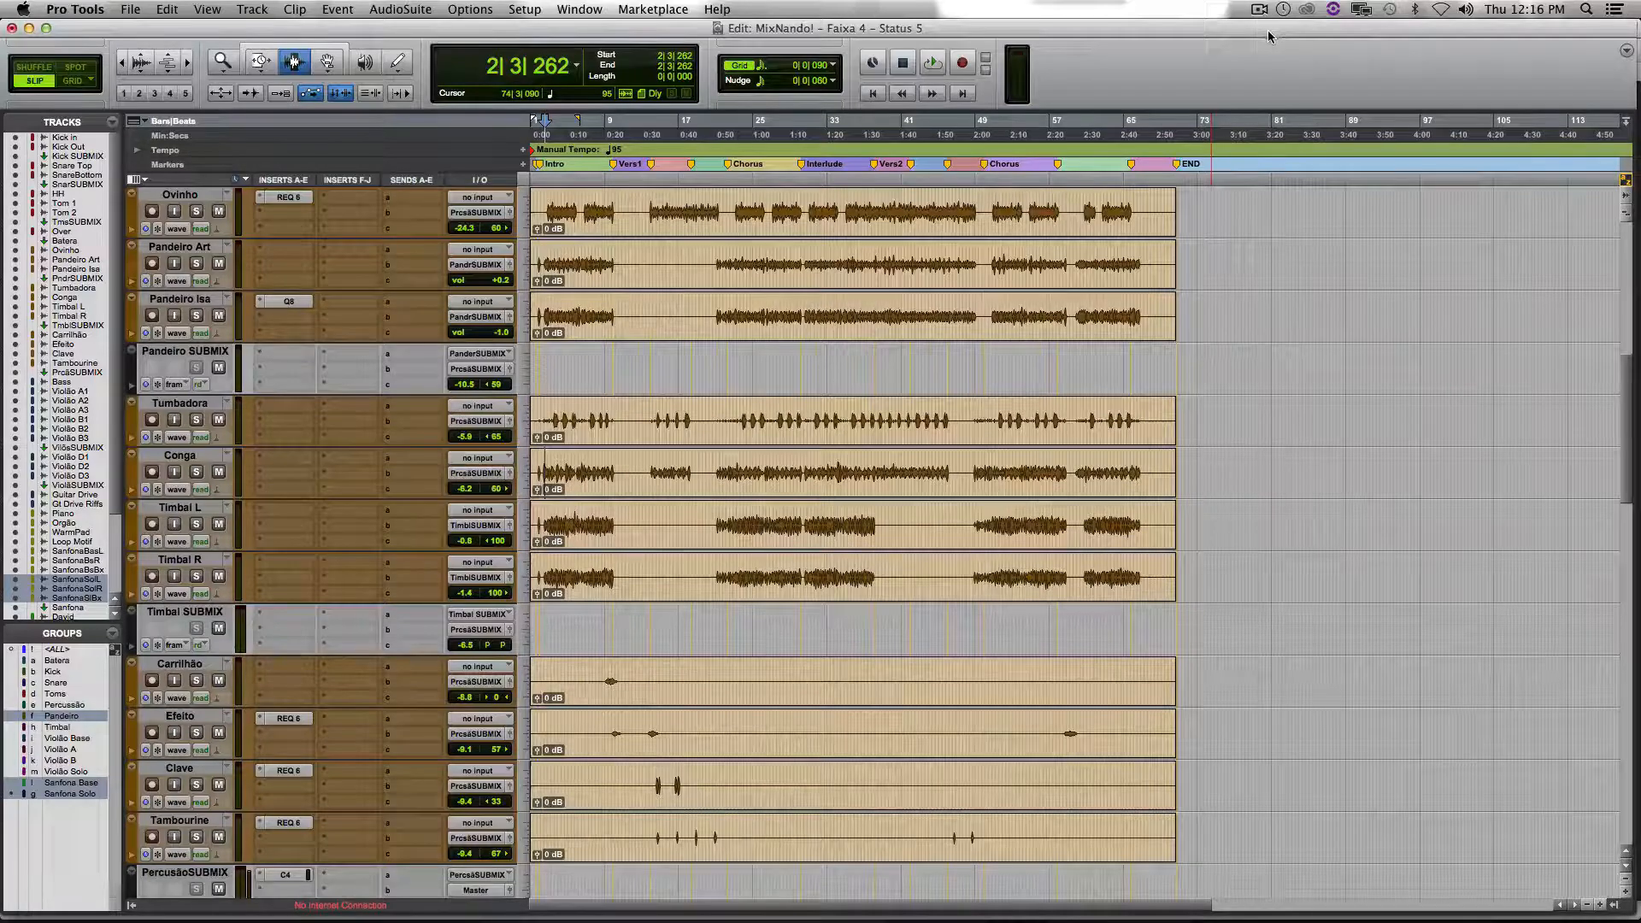
Review the Pultec-Pro equalizer and the FATSO Jr compressor inserted on the Batera drum submix.
scroll(743, 495, up, 12)
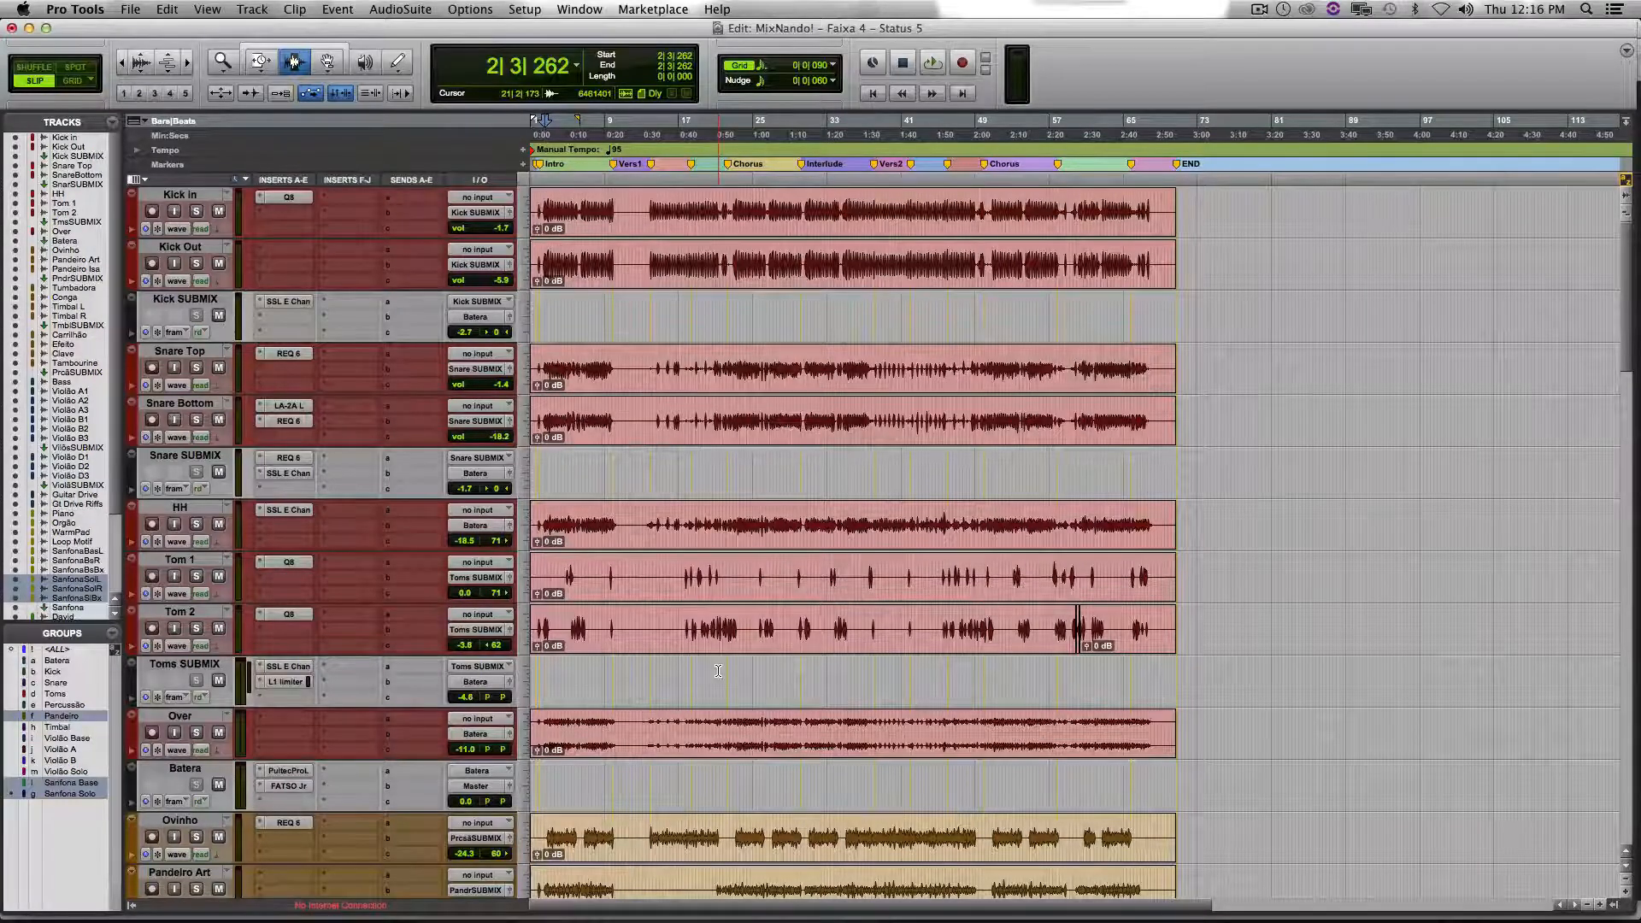
click(285, 771)
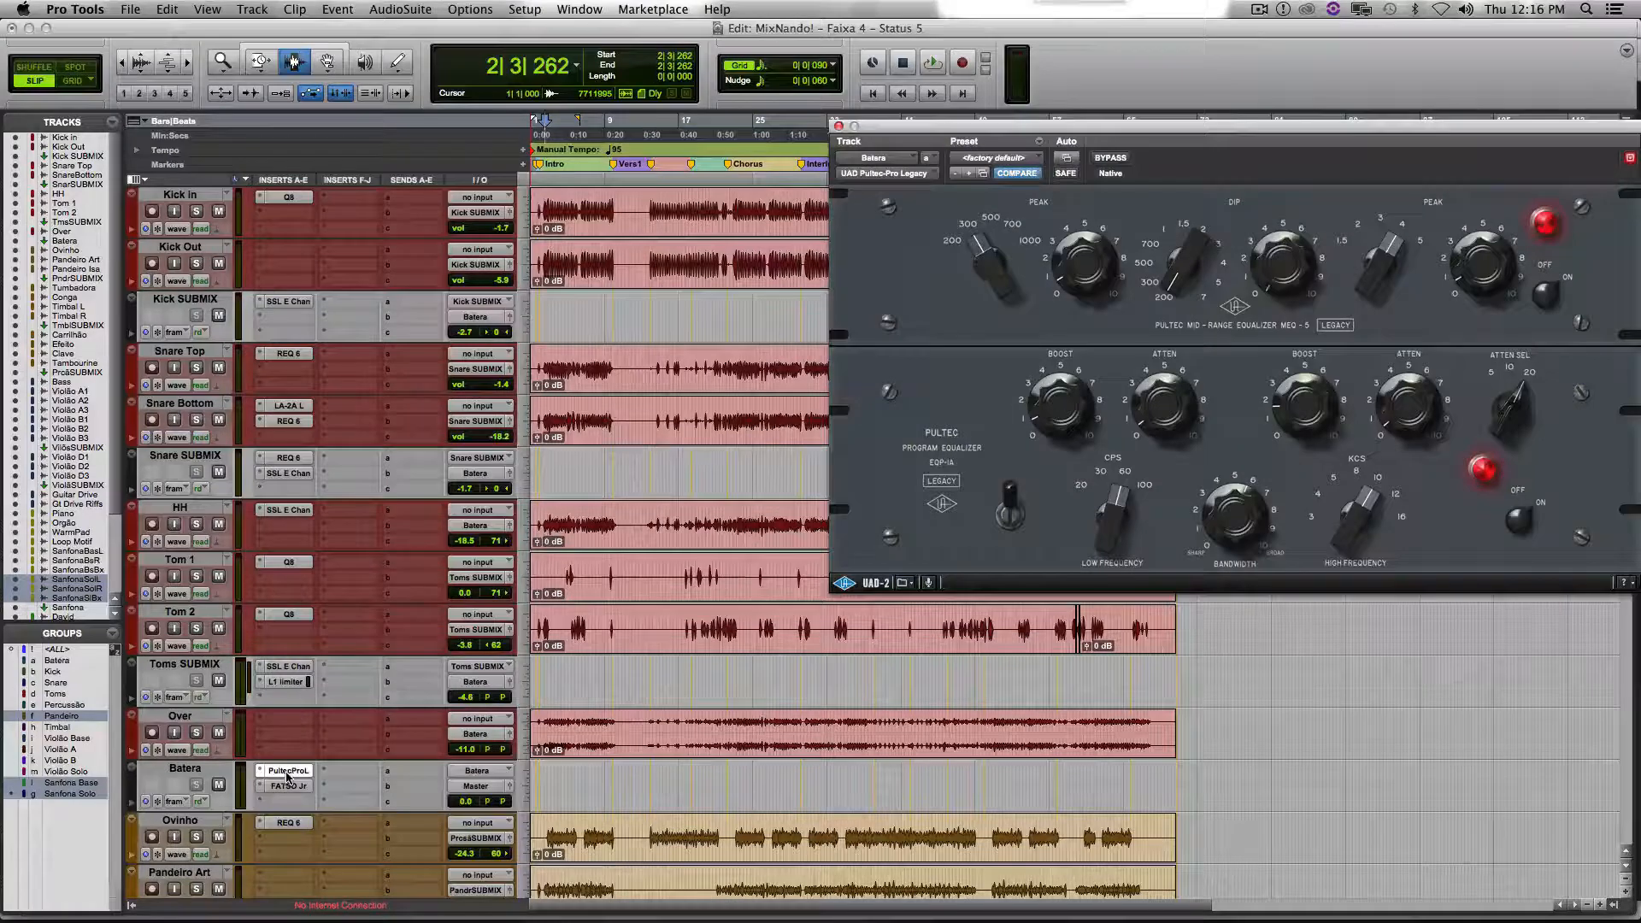
click(291, 787)
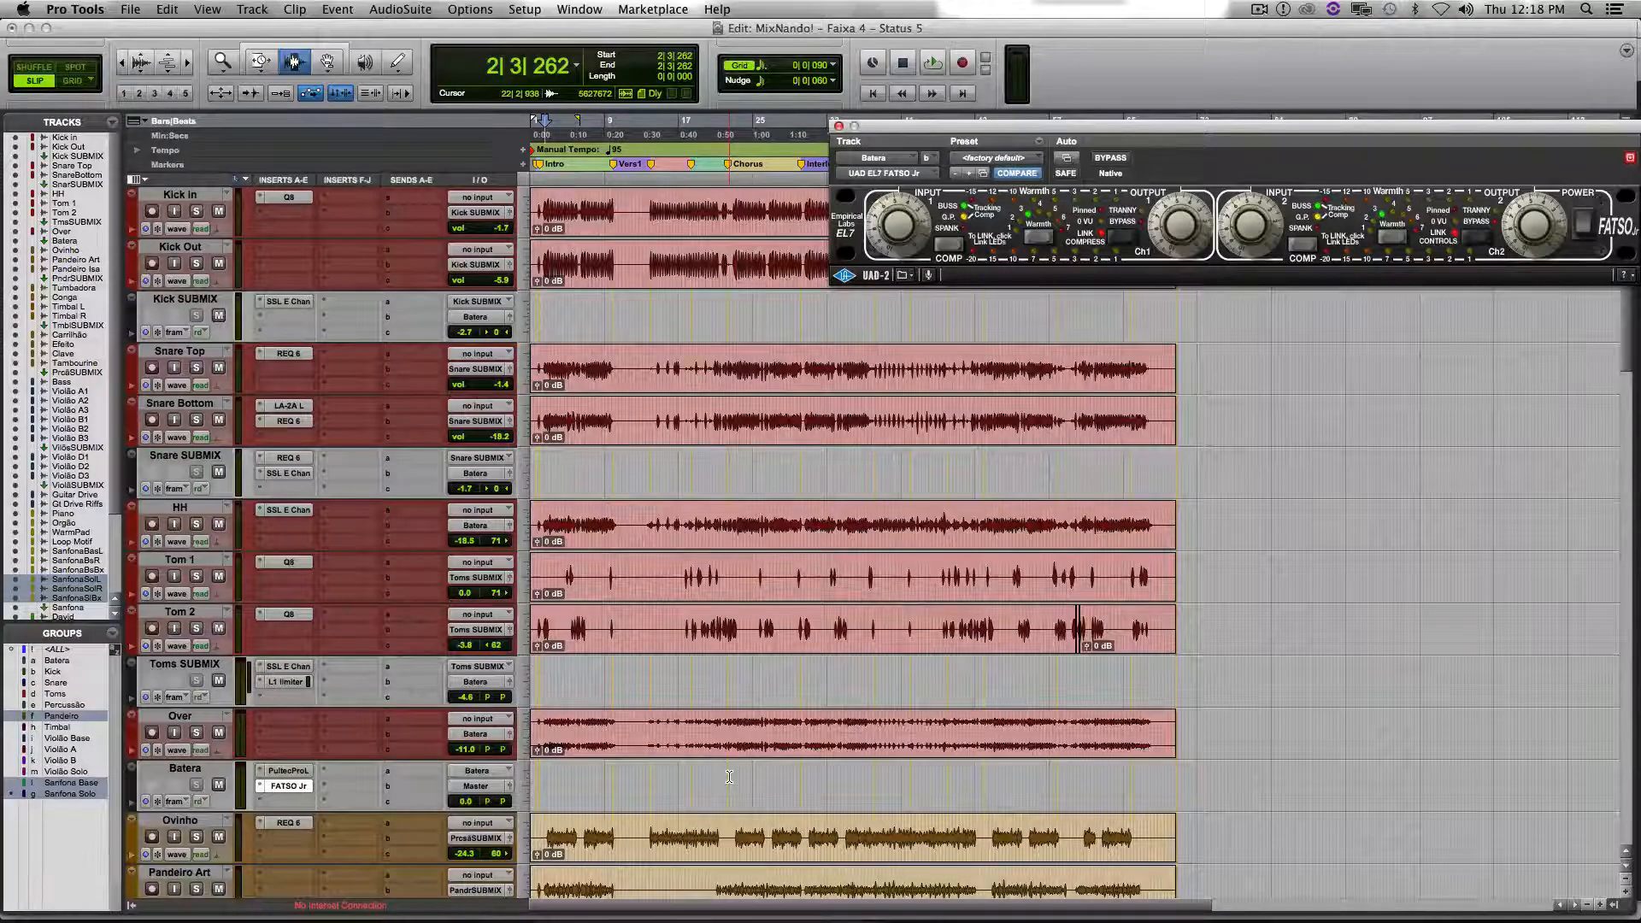
Place the edit cursor at the first Loop Motif passage and review that track's REQ 6 equalizer, closing its window when done.
scroll(744, 787, down, 4)
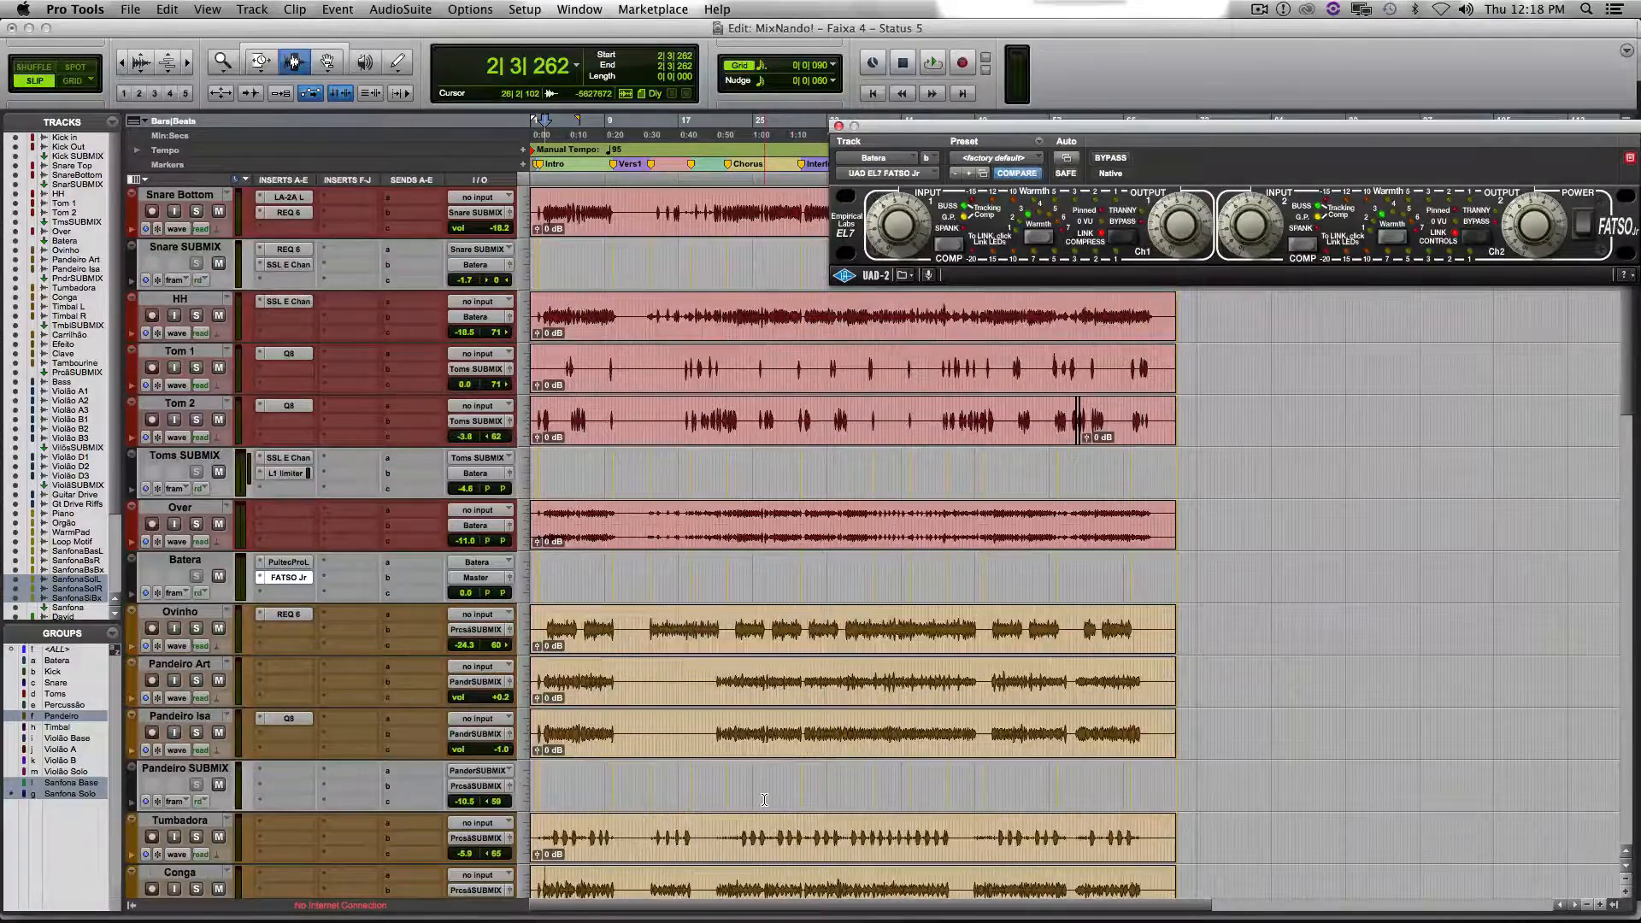
scroll(764, 799, down, 8)
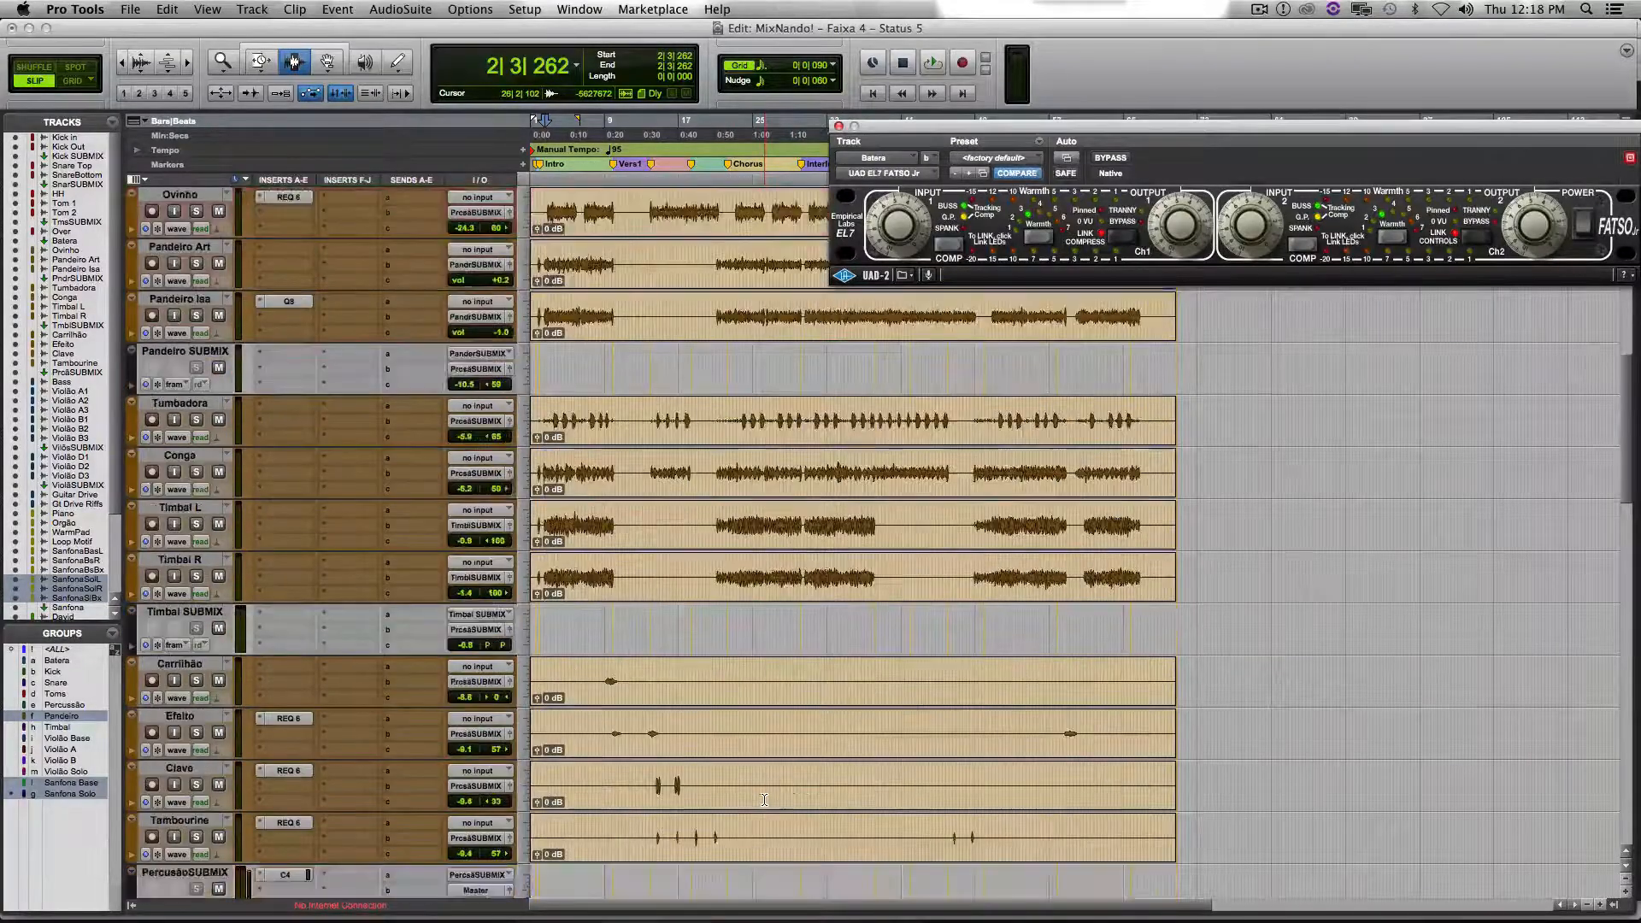
scroll(764, 799, down, 3)
scroll(764, 800, down, 12)
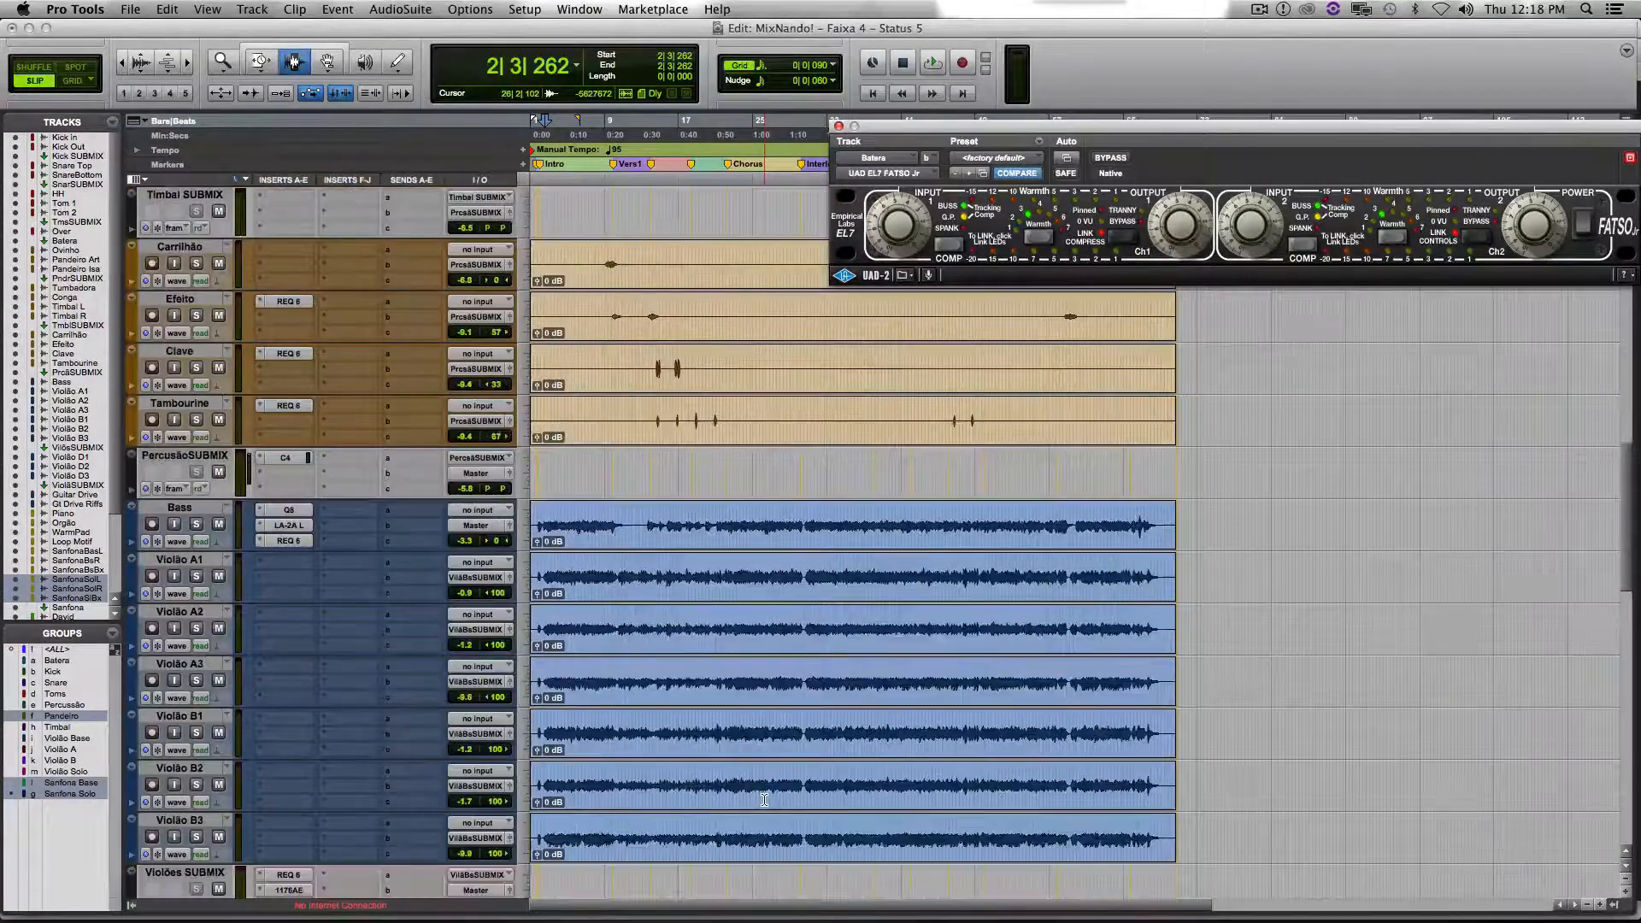
scroll(764, 799, down, 5)
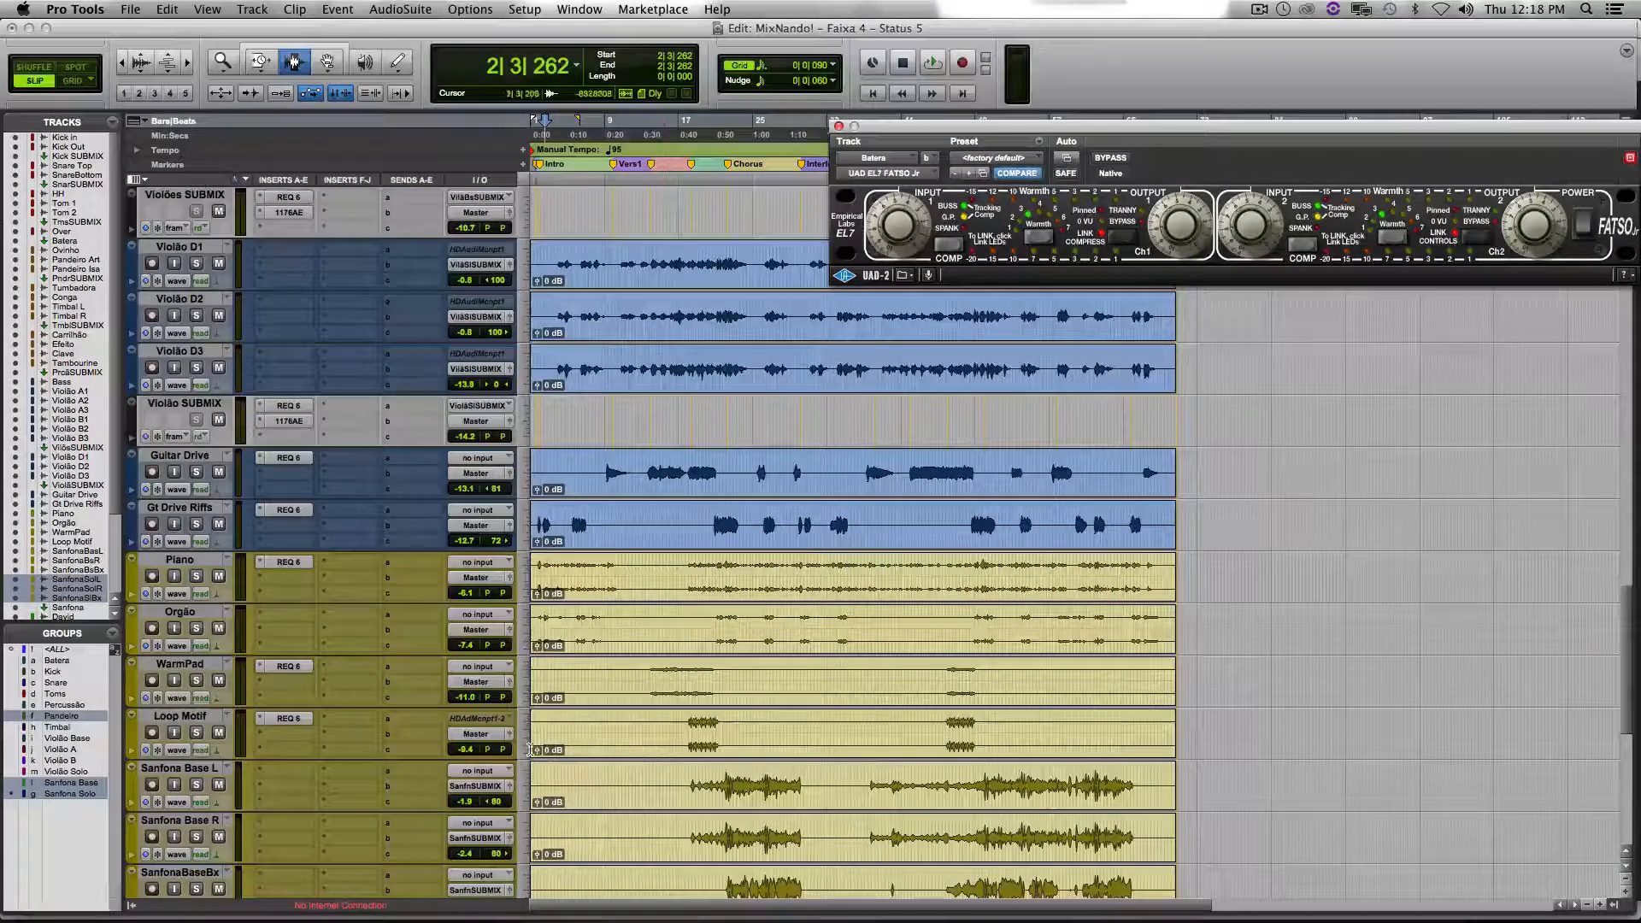
click(686, 731)
click(288, 719)
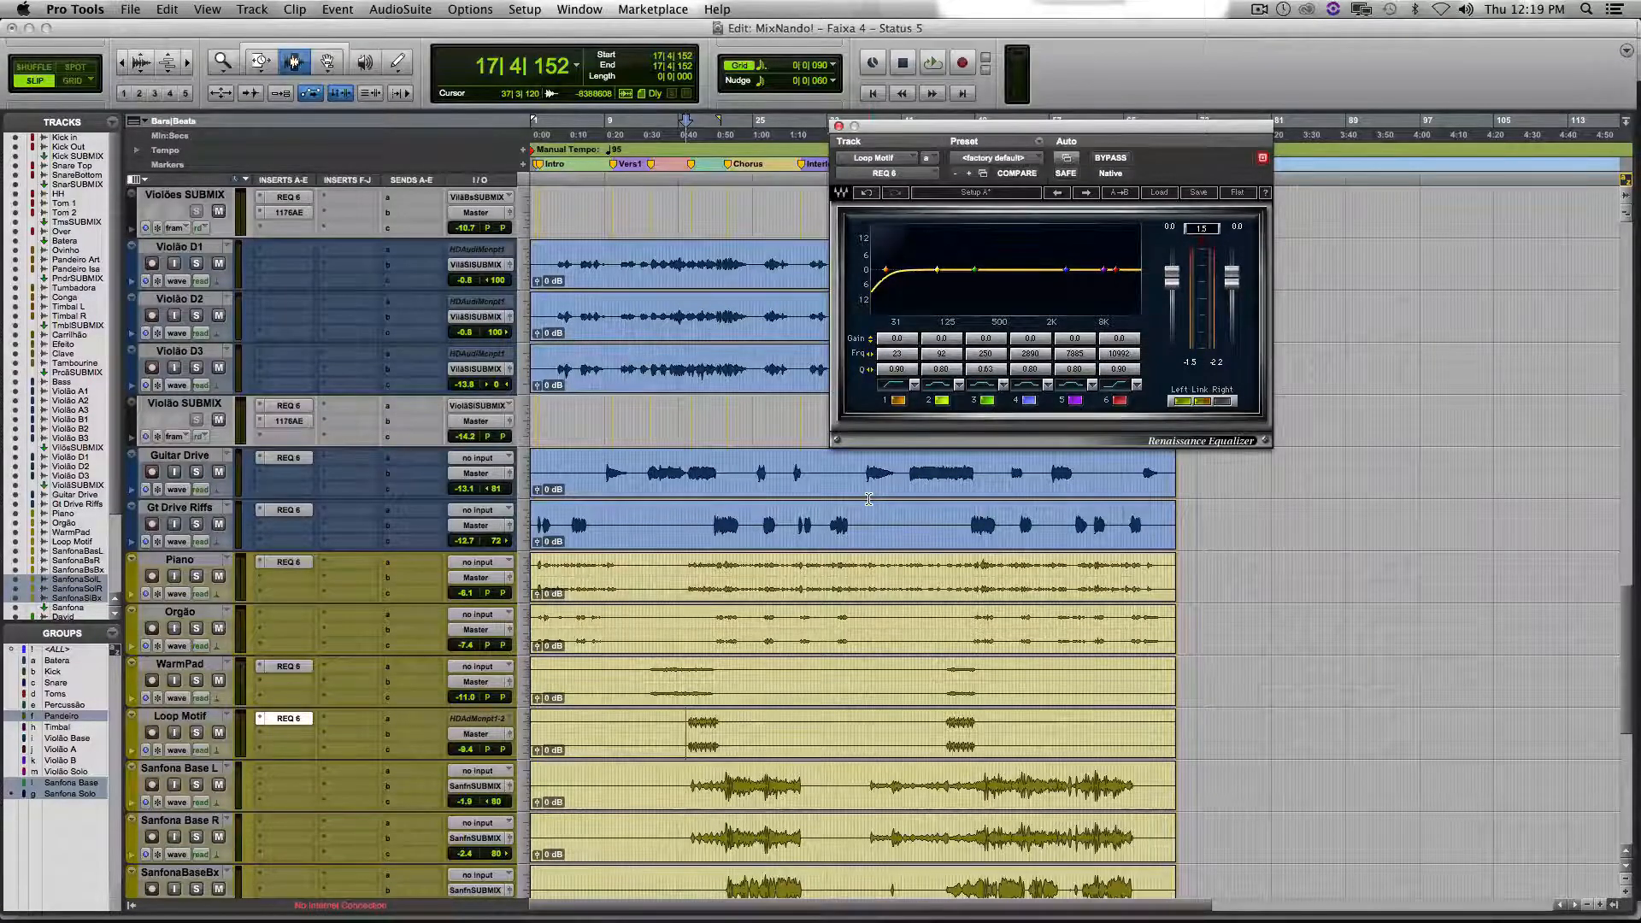
scroll(712, 679, up, 10)
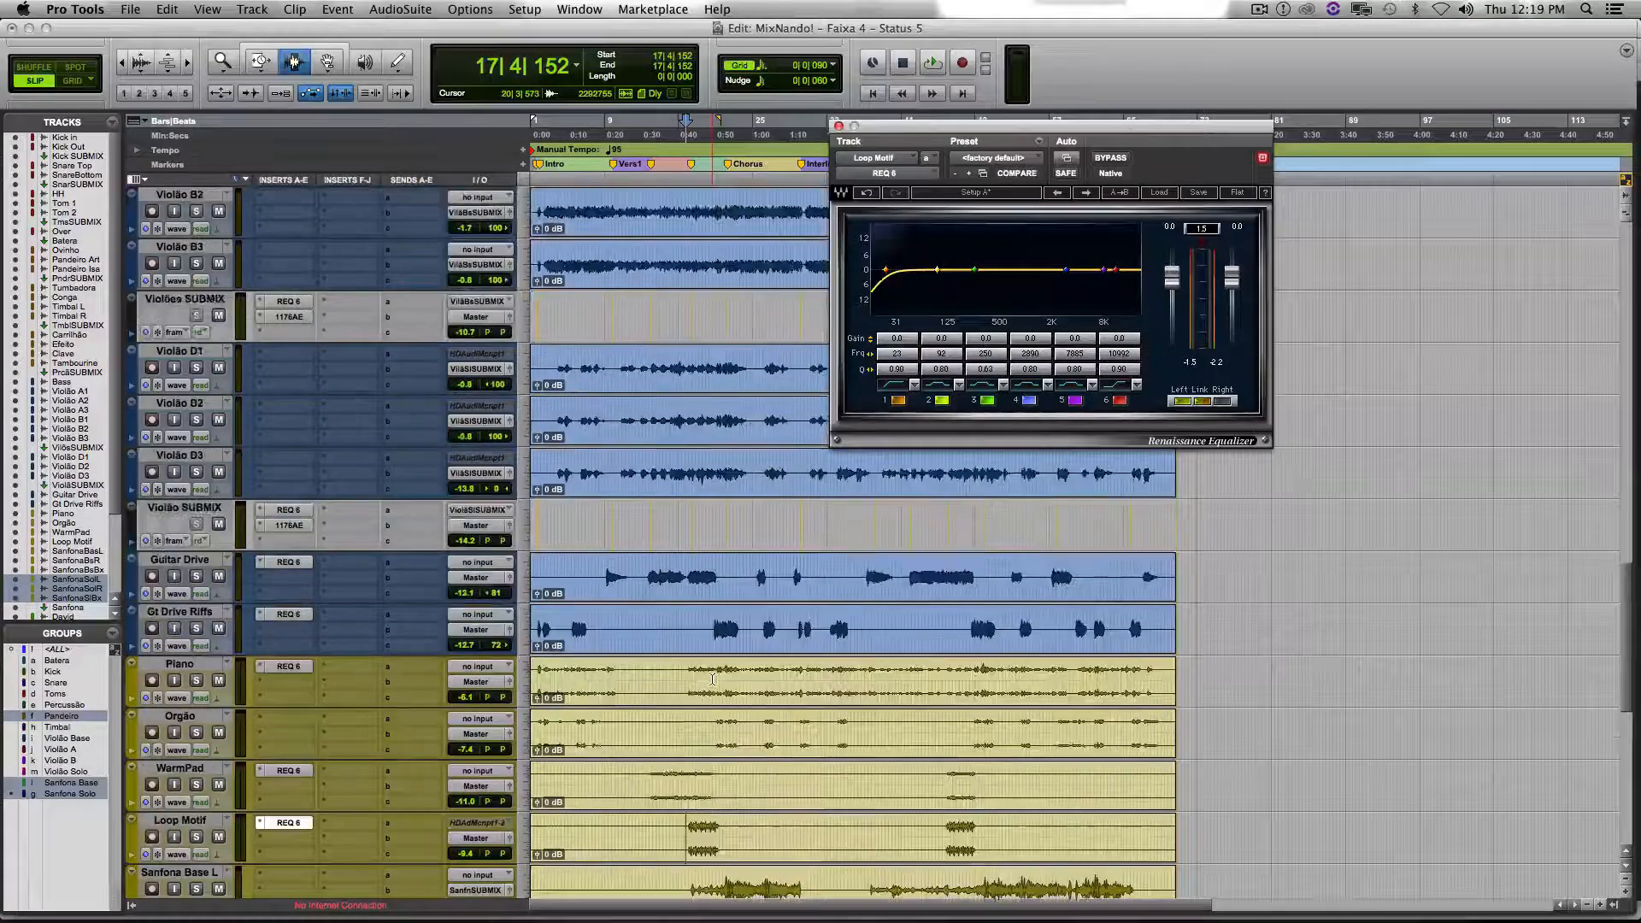
scroll(733, 630, up, 1)
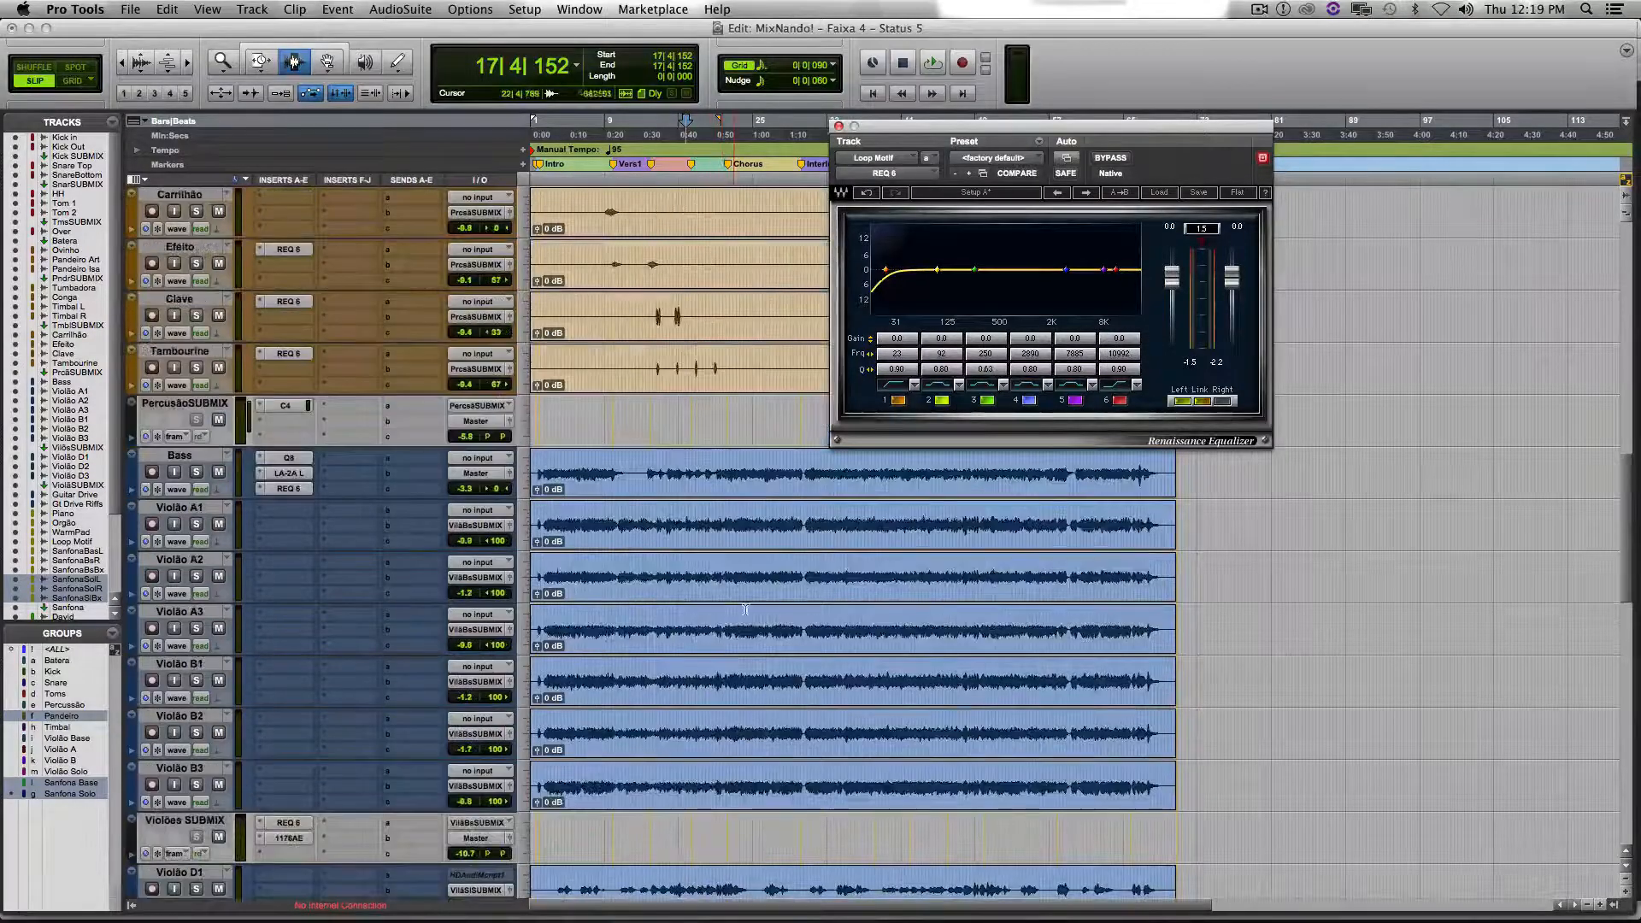
click(838, 126)
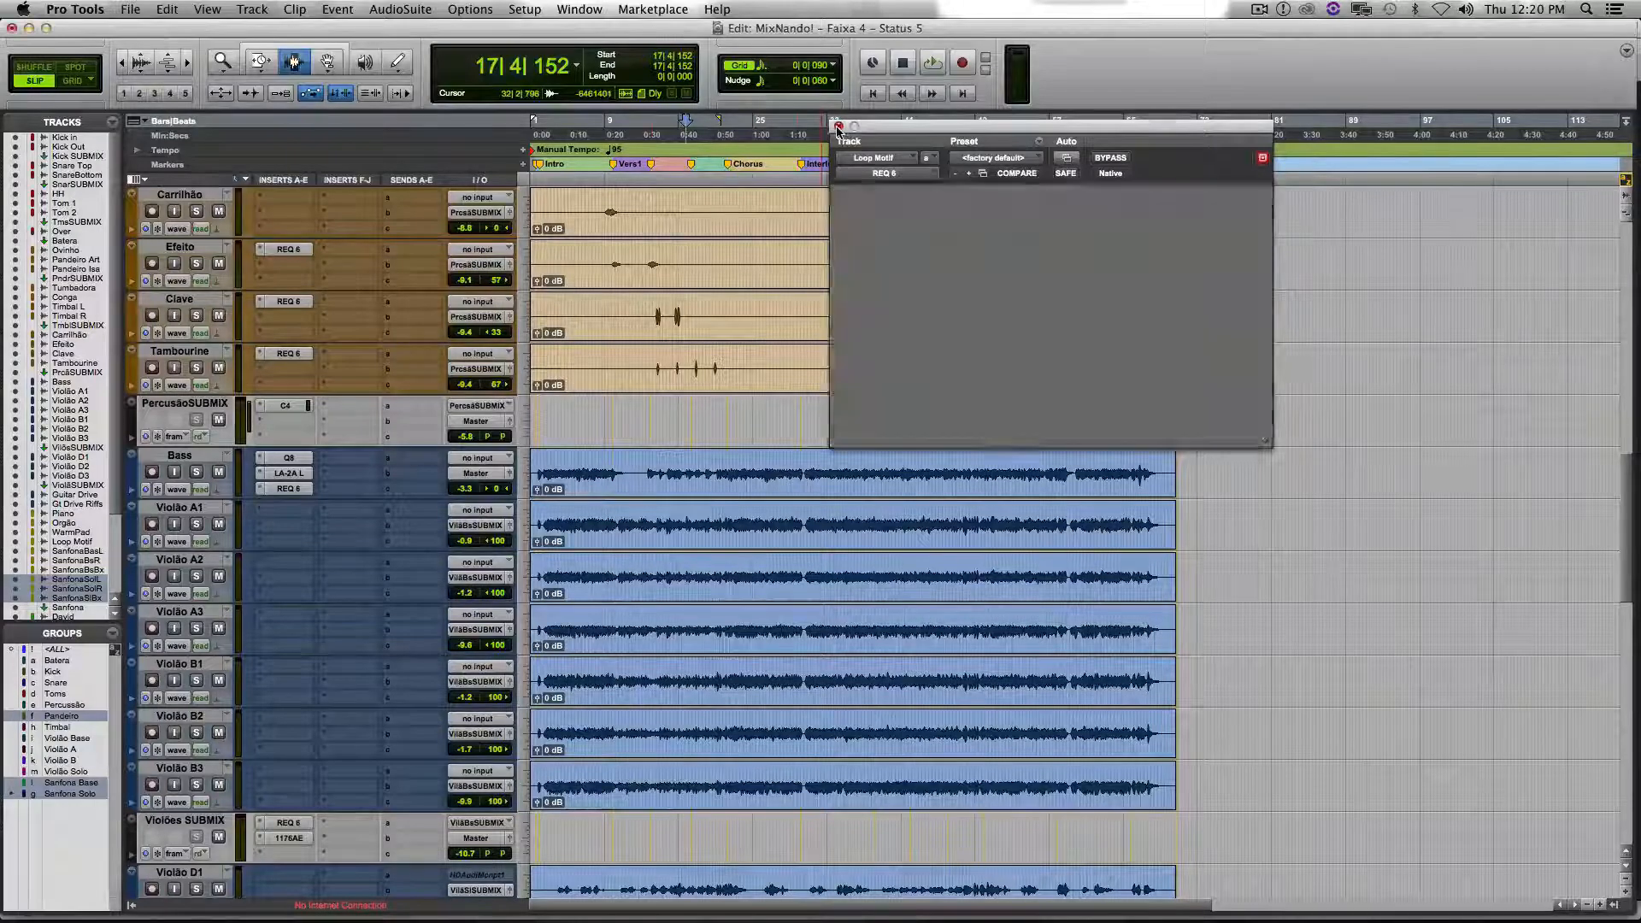
Select about ten bars of the Bass track from just before the first chorus into the interlude, and solo the track.
click(724, 471)
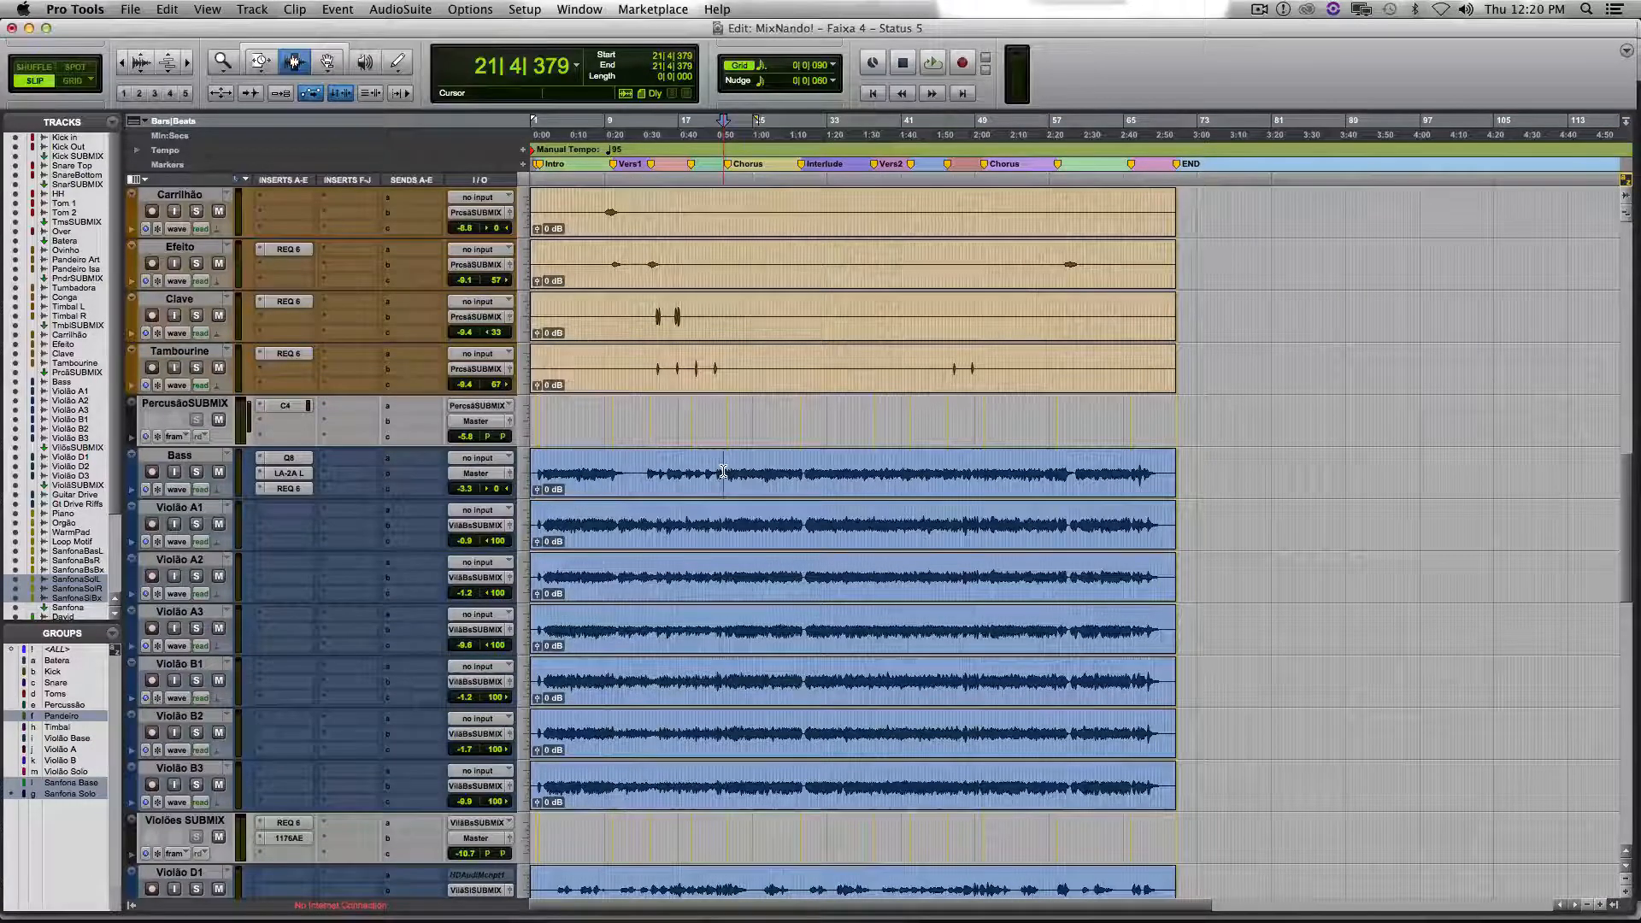
drag(723, 472, 820, 478)
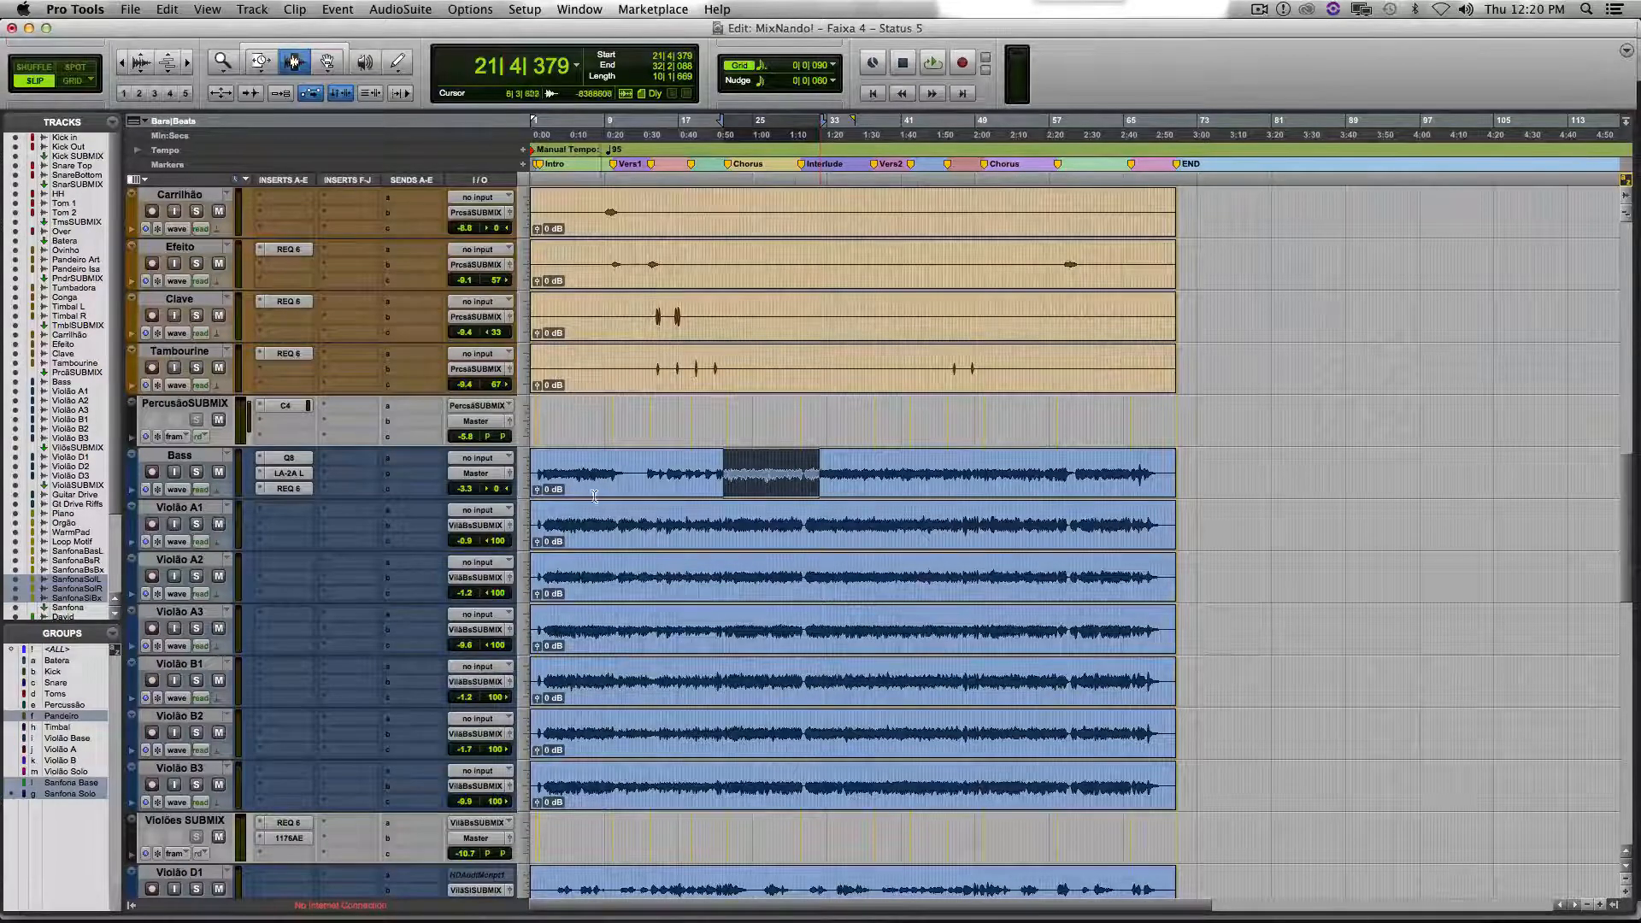
key(shift+s)
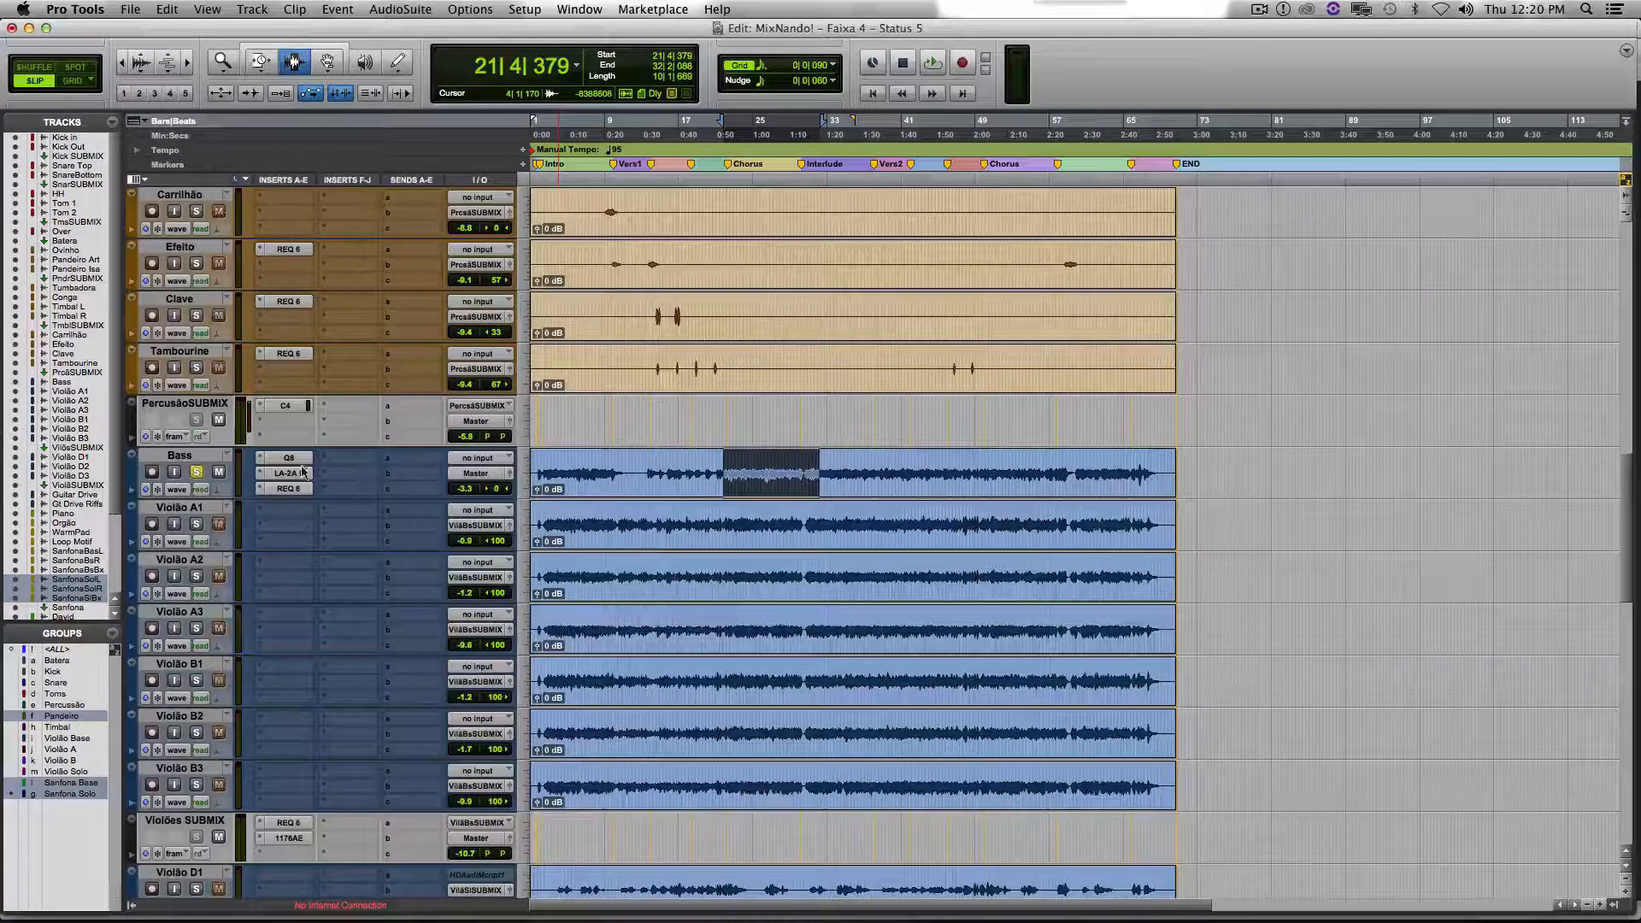
Audition the selected section on an enlarged Bass track with its Q8, LA-2A L and REQ 6 inserts bypassed.
super+click(299, 460)
super+click(296, 475)
super+click(294, 493)
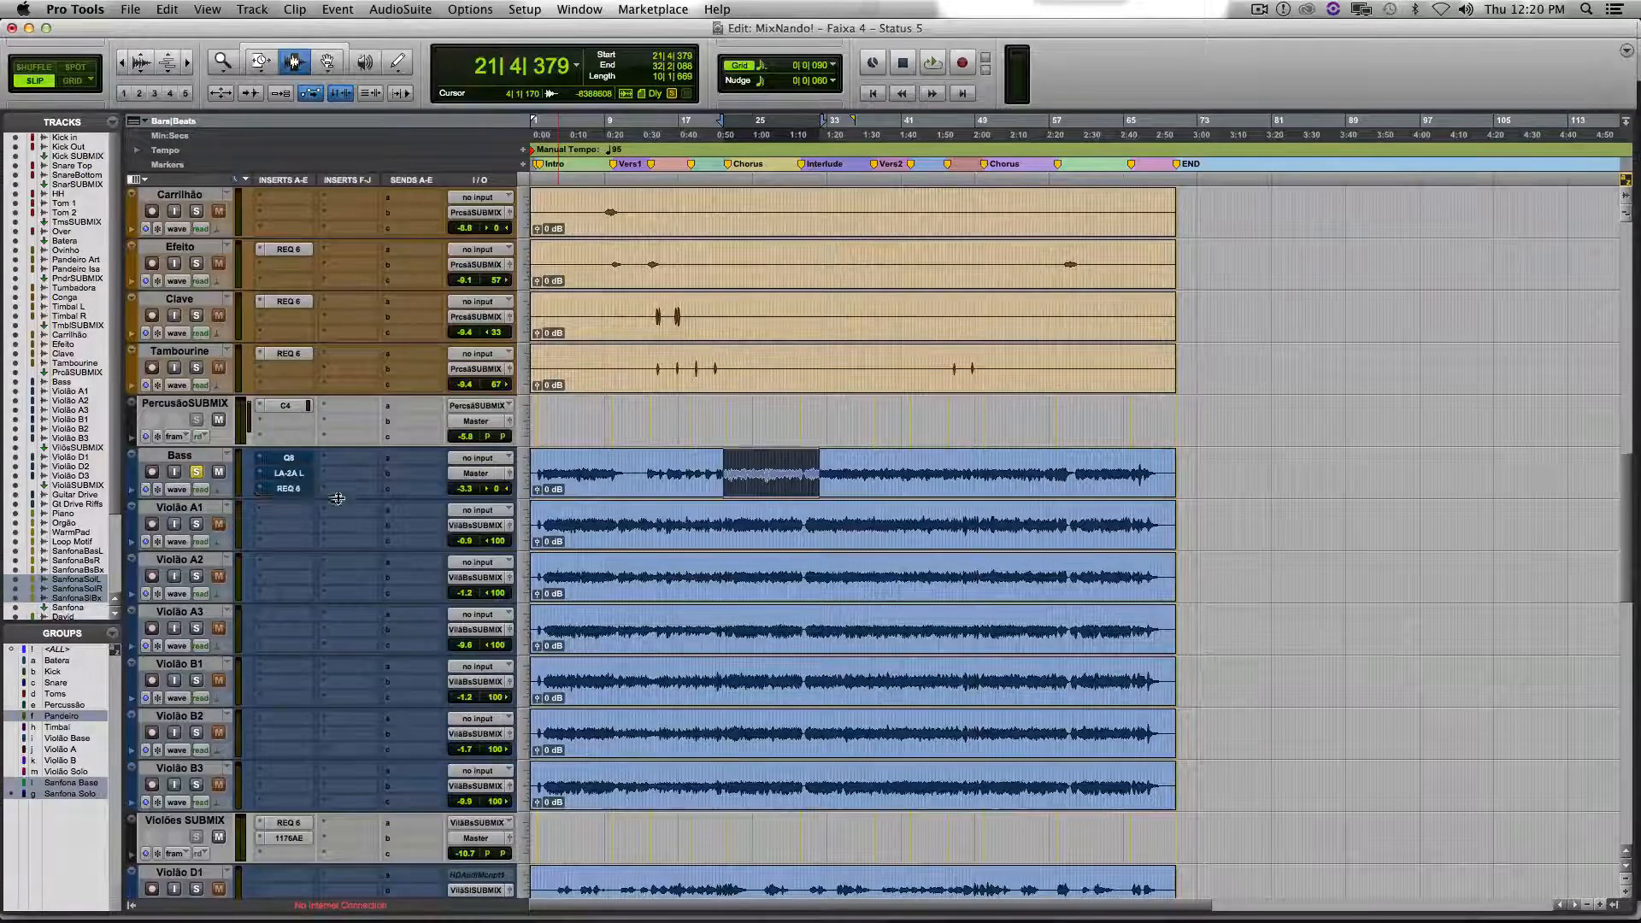
drag(333, 498, 335, 546)
key(space)
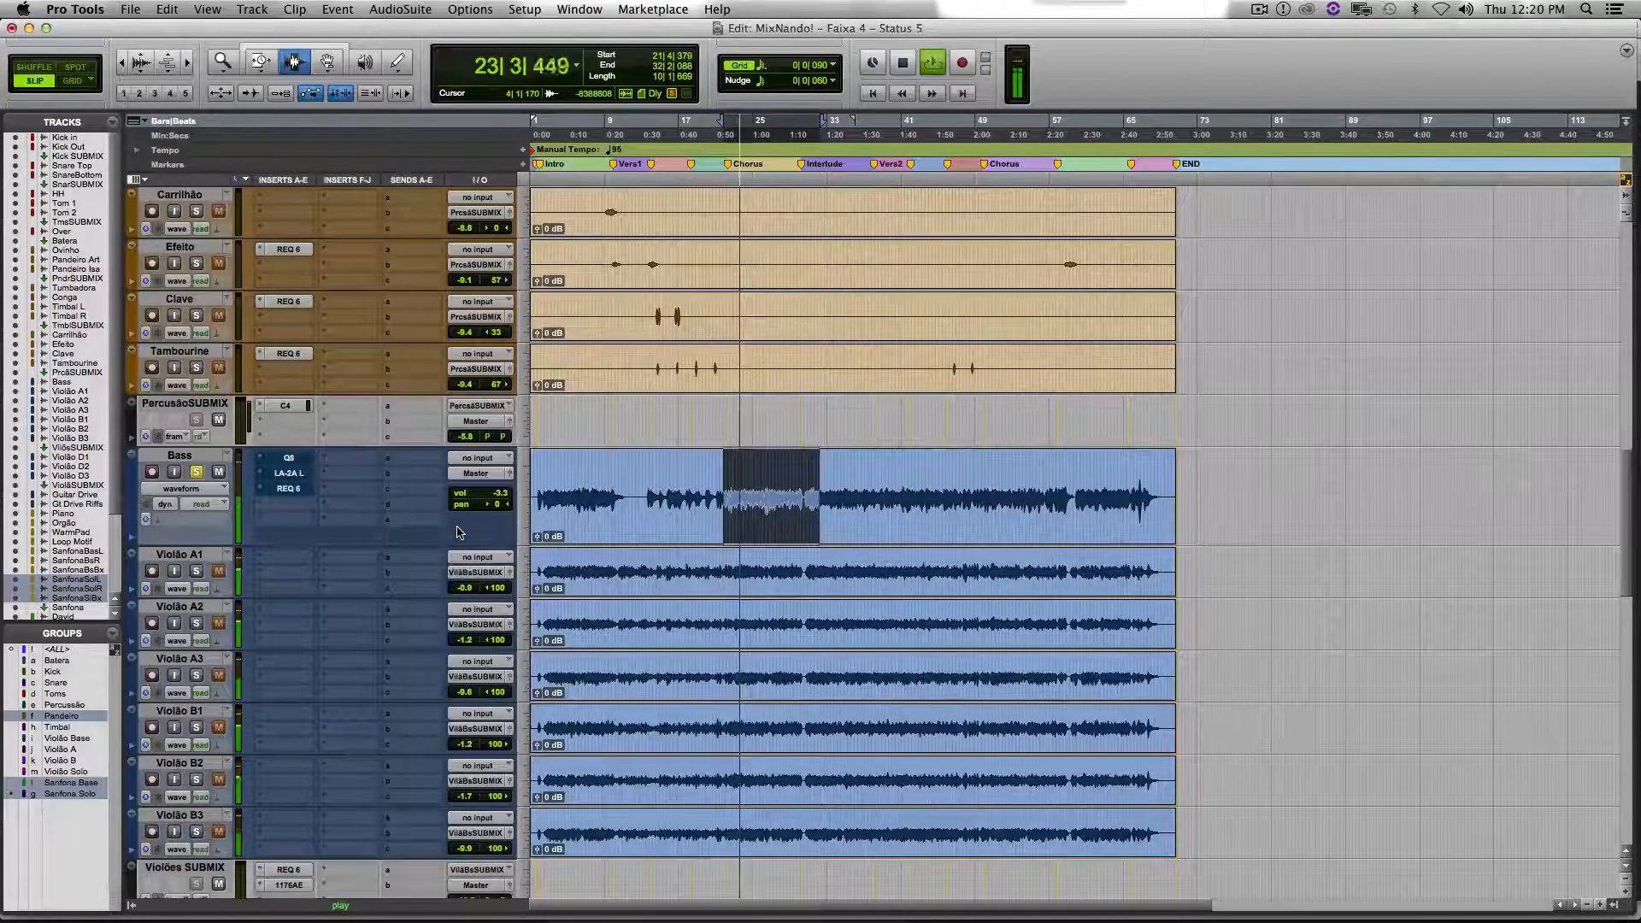
key(space)
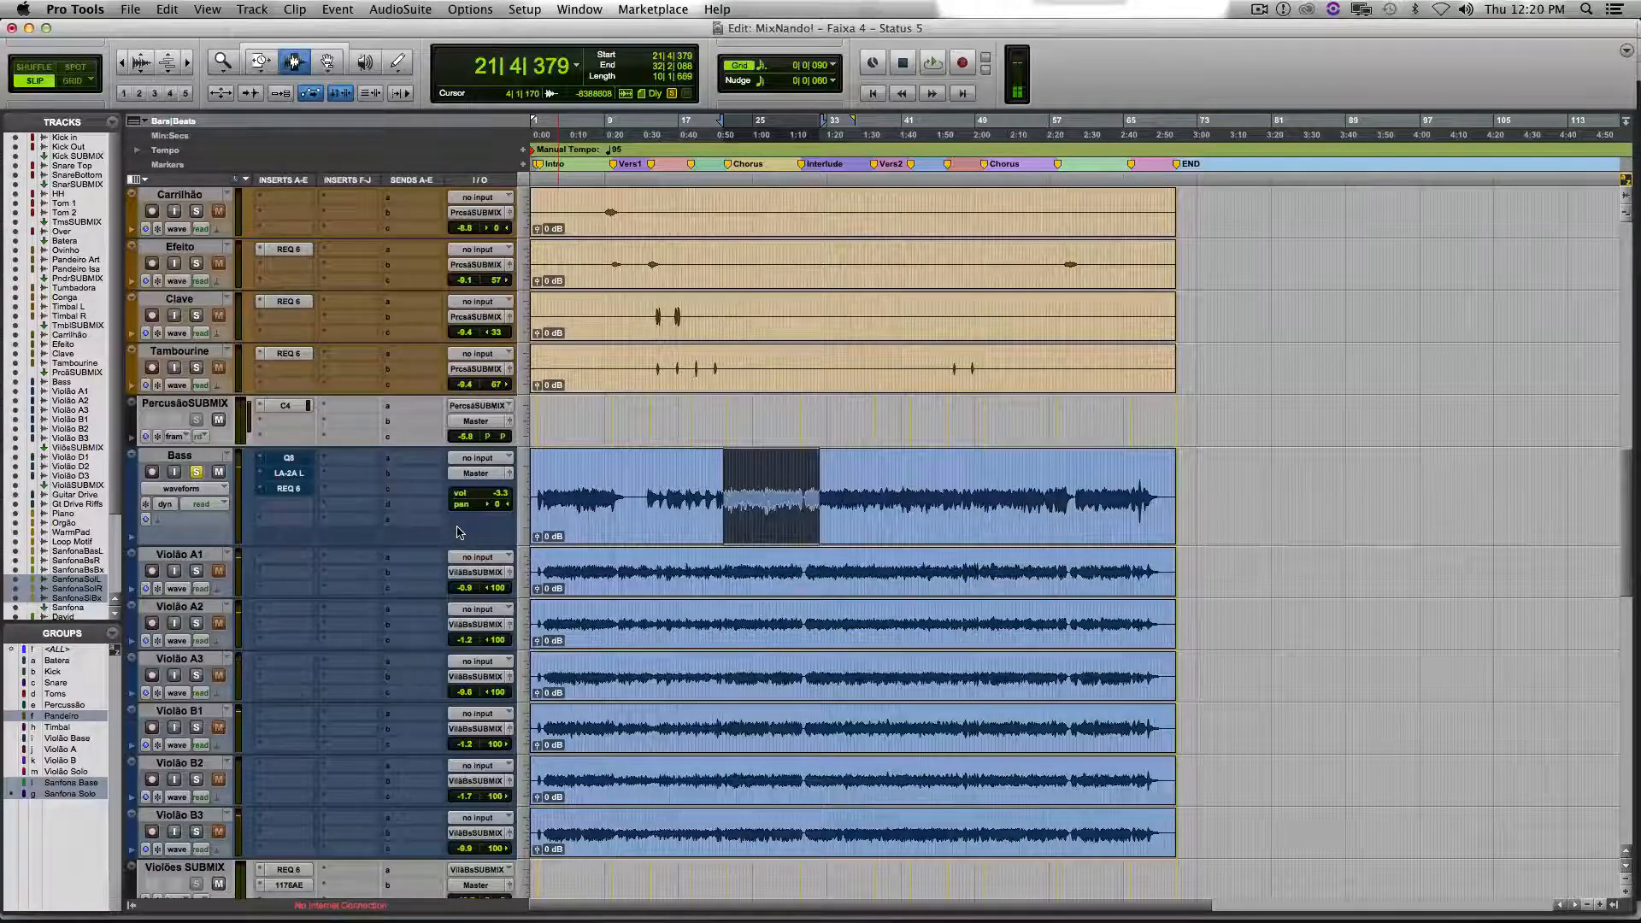
key(space)
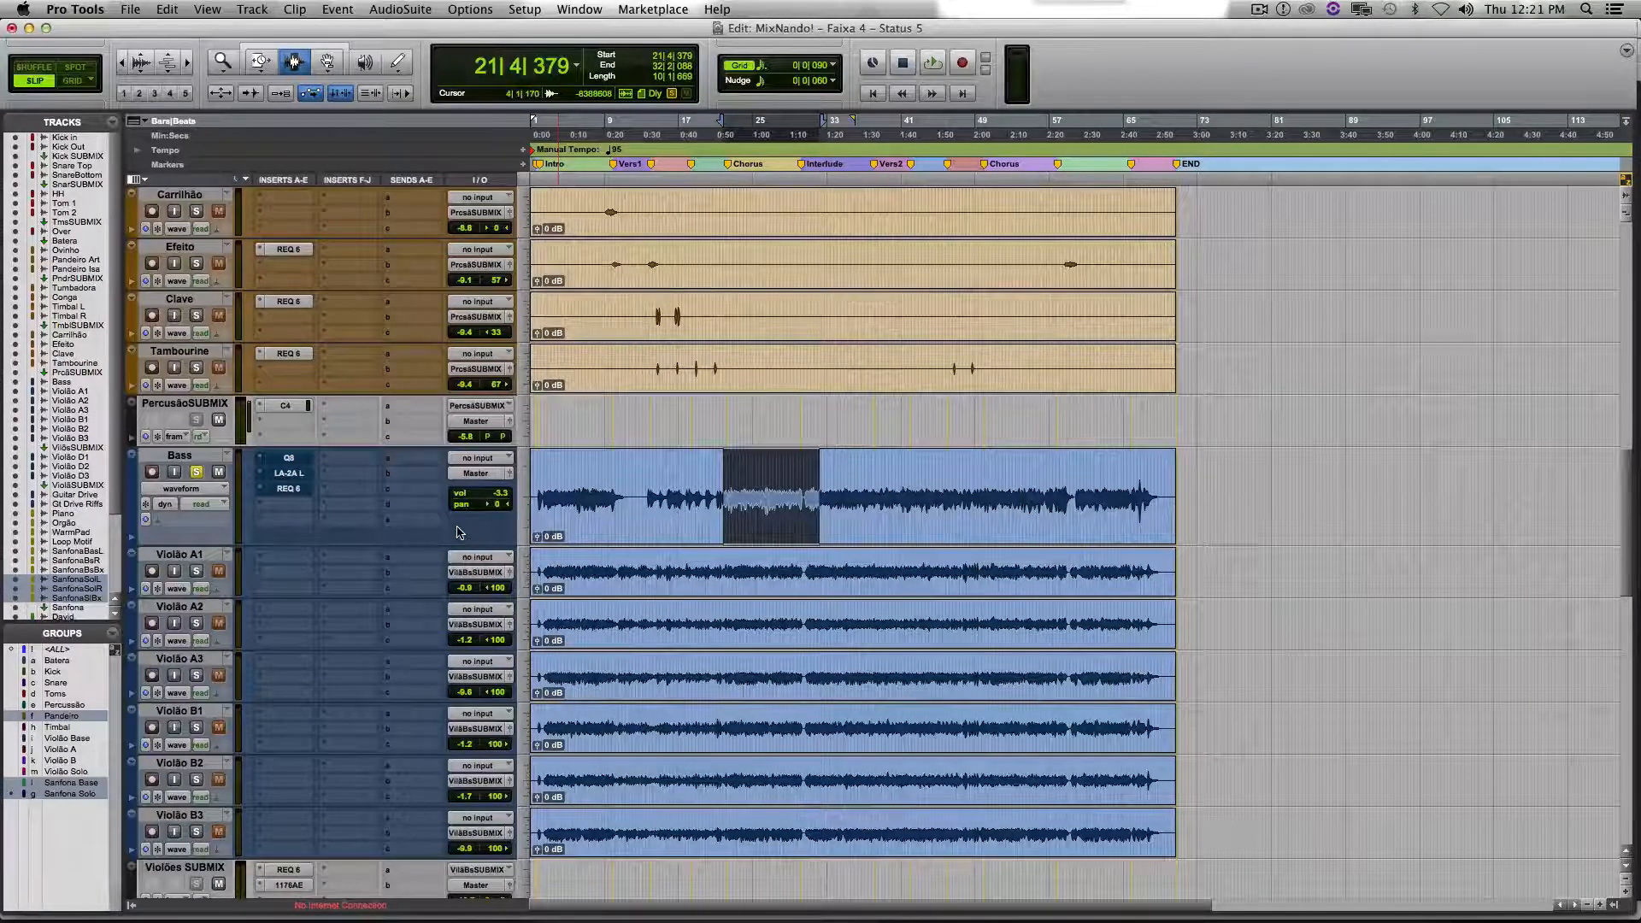
Reactivate the Bass track's bypassed inserts and unsolo the track while reviewing its Q8 equalizer.
click(291, 461)
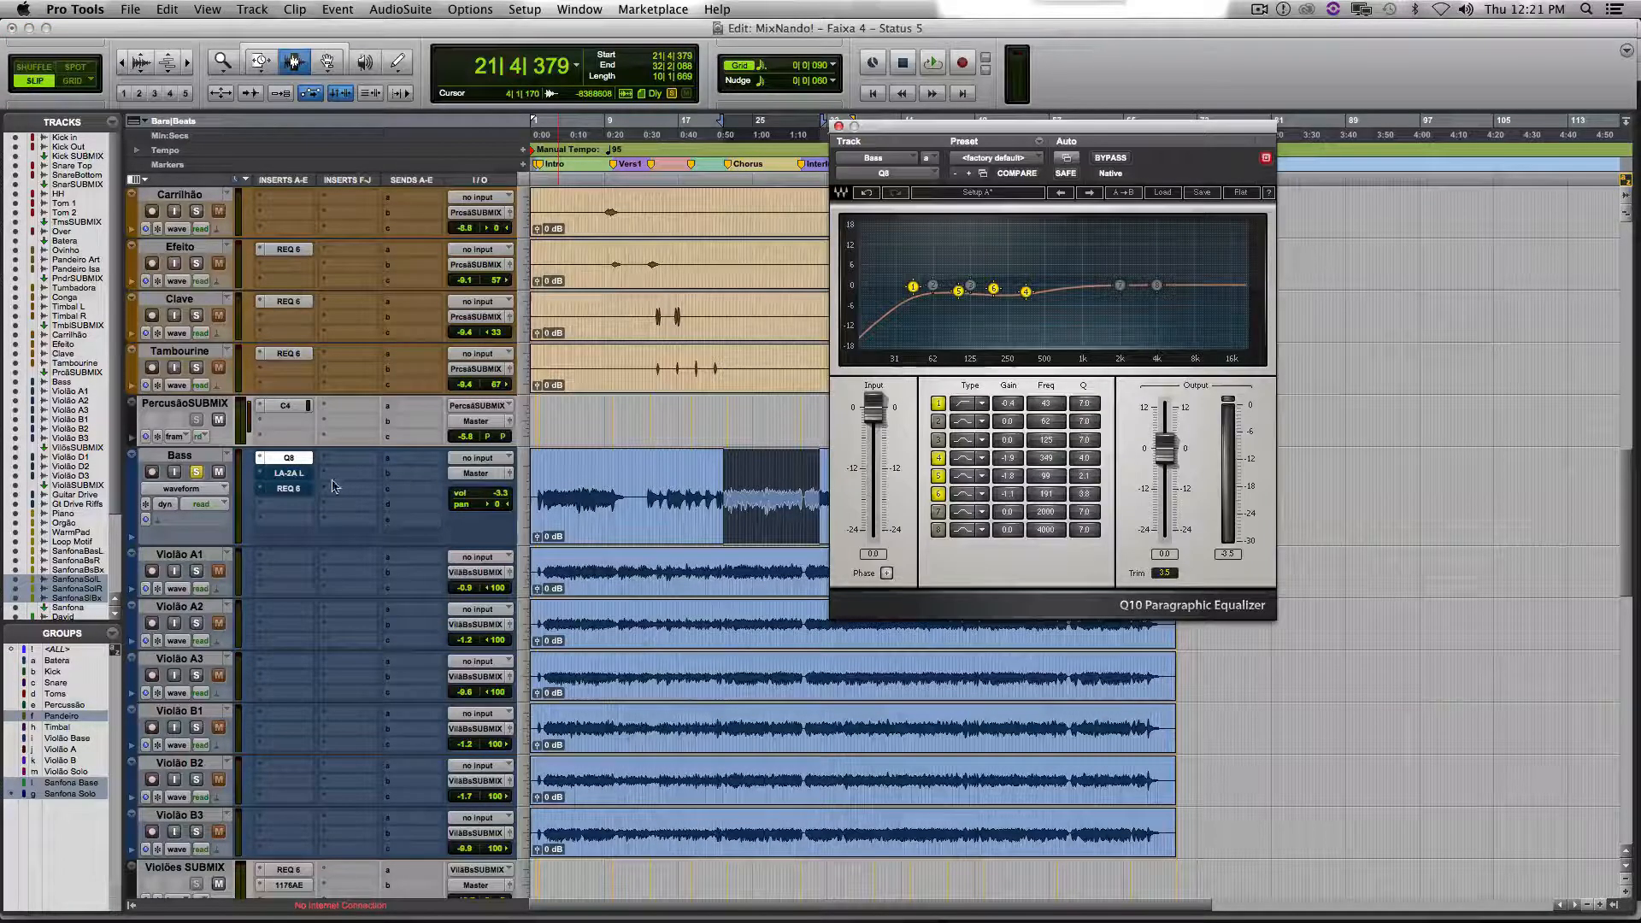
super+click(291, 489)
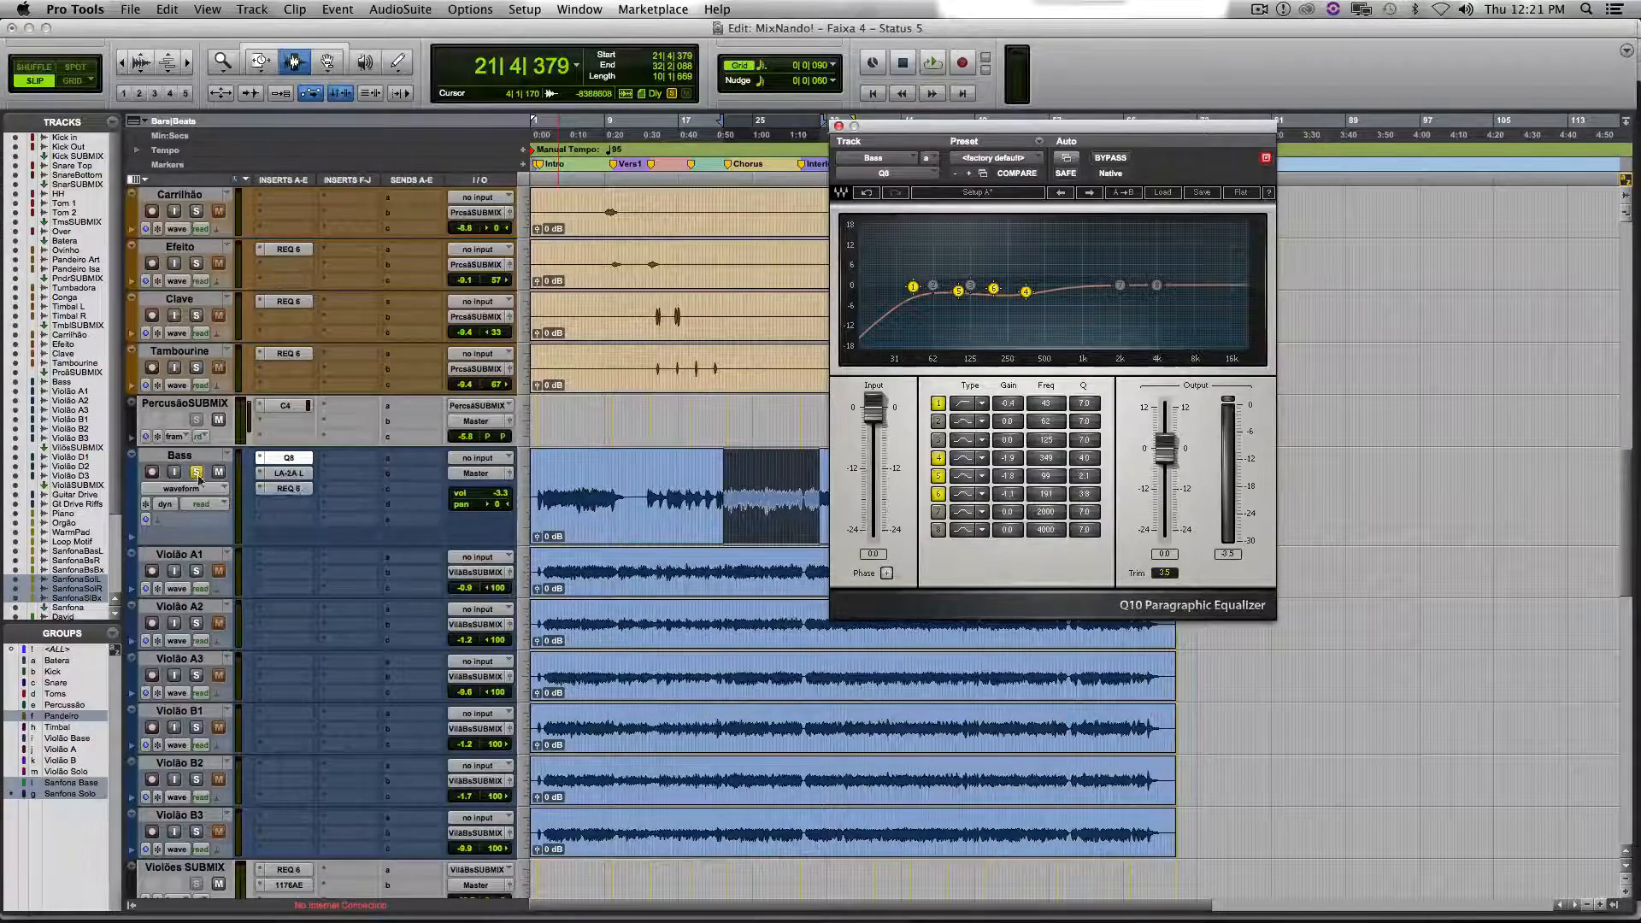
click(197, 473)
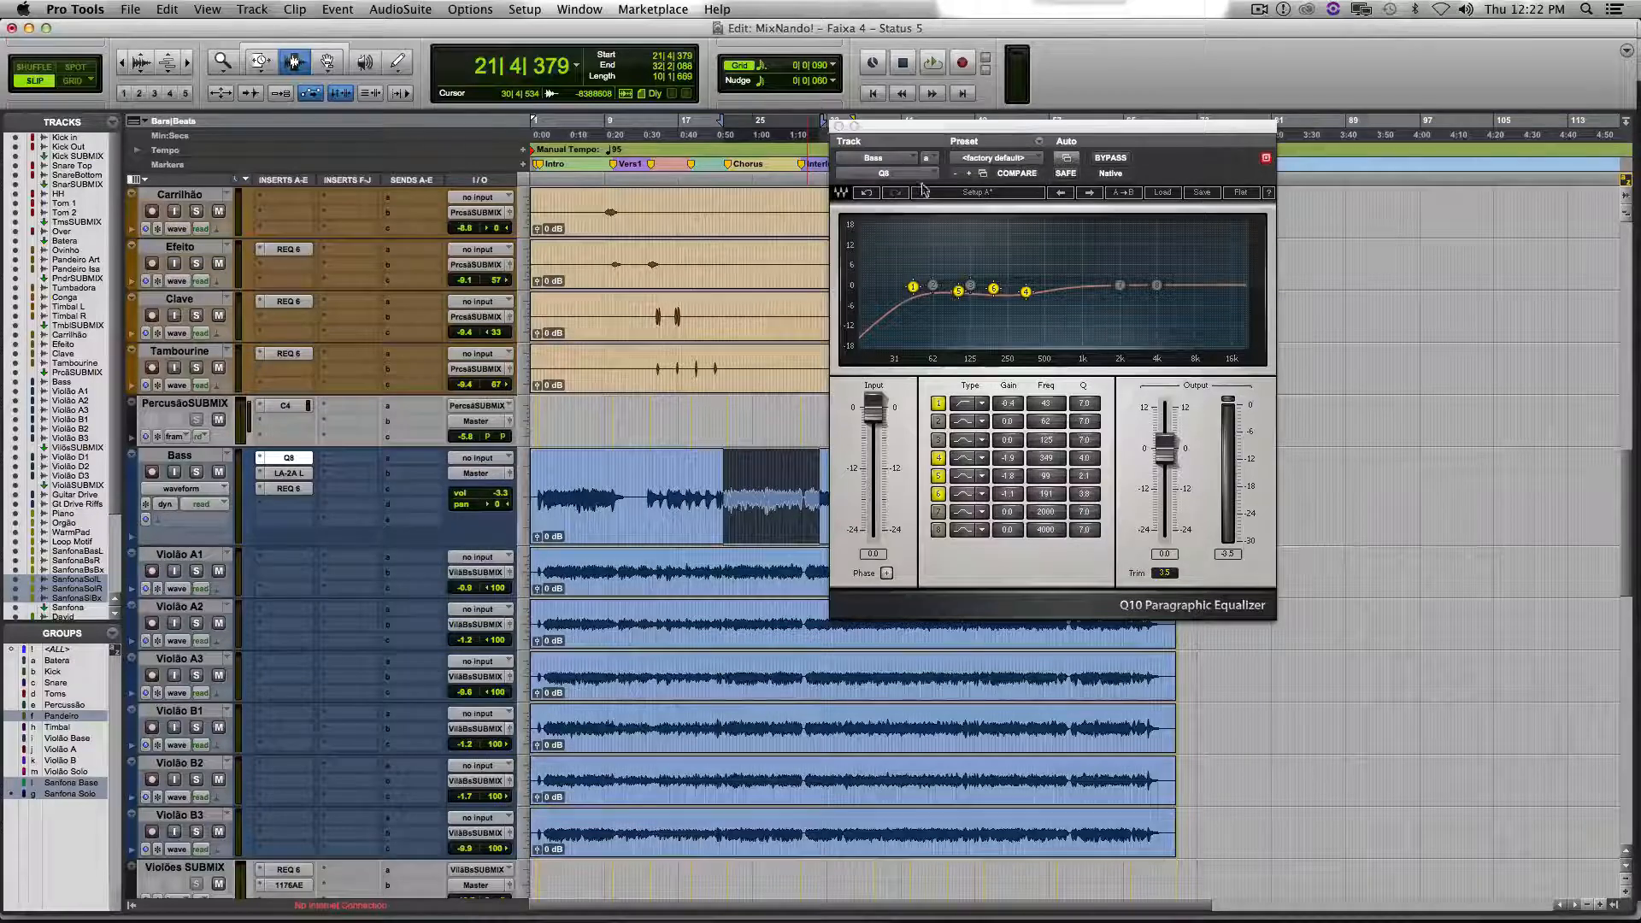
click(840, 126)
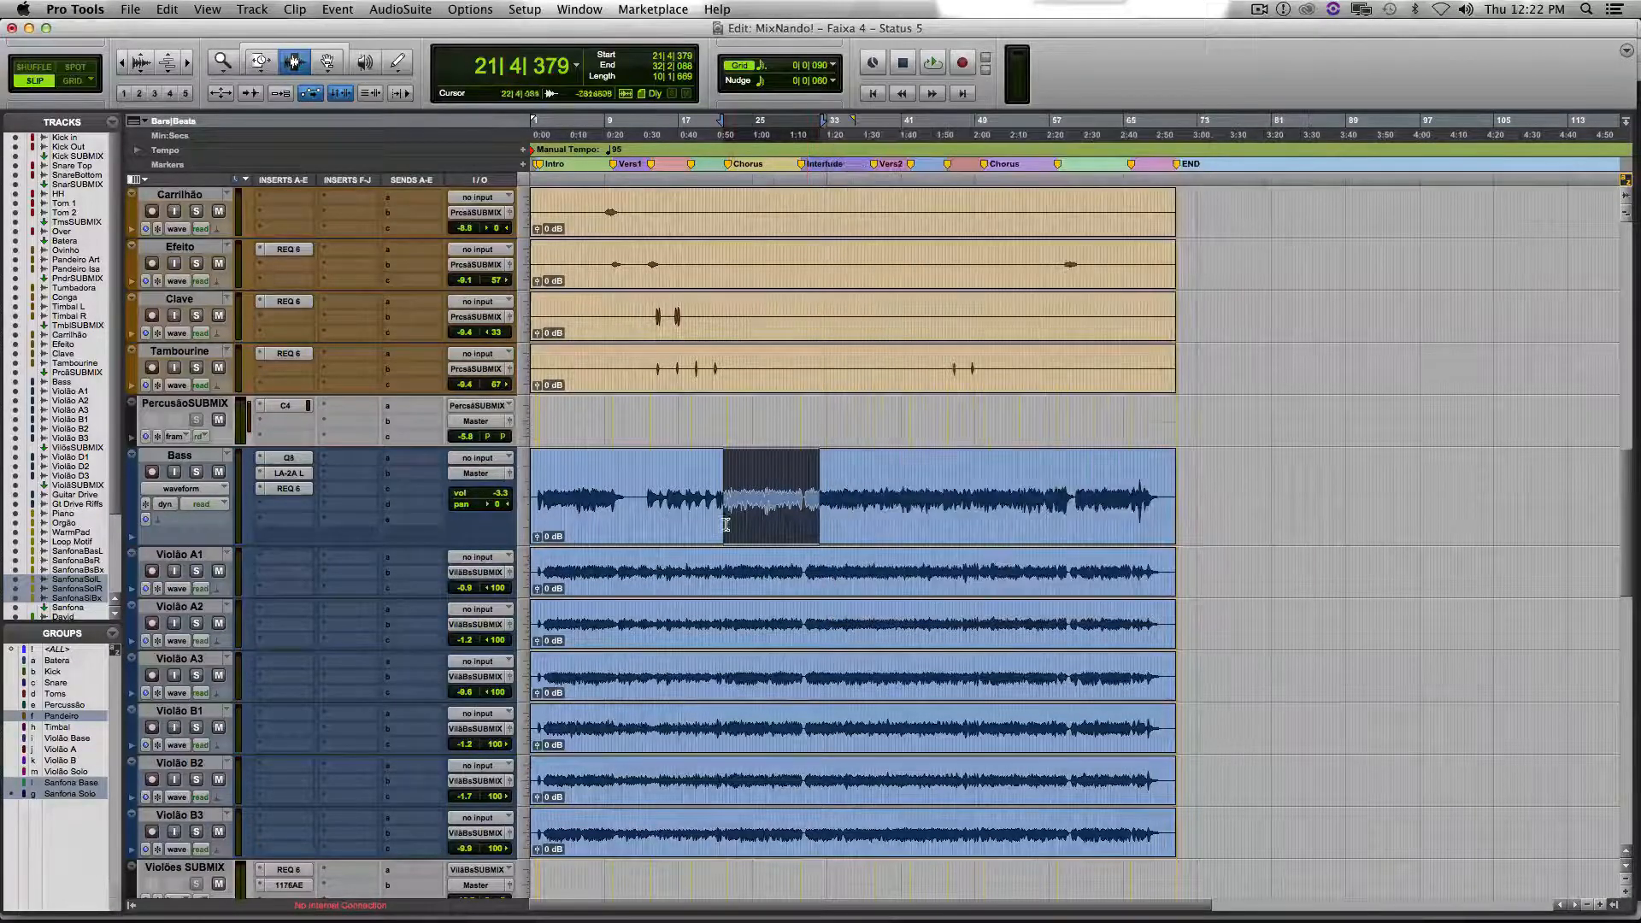
Switch the Sanfona submix track's view to volume to show its automation line.
scroll(752, 534, down, 5)
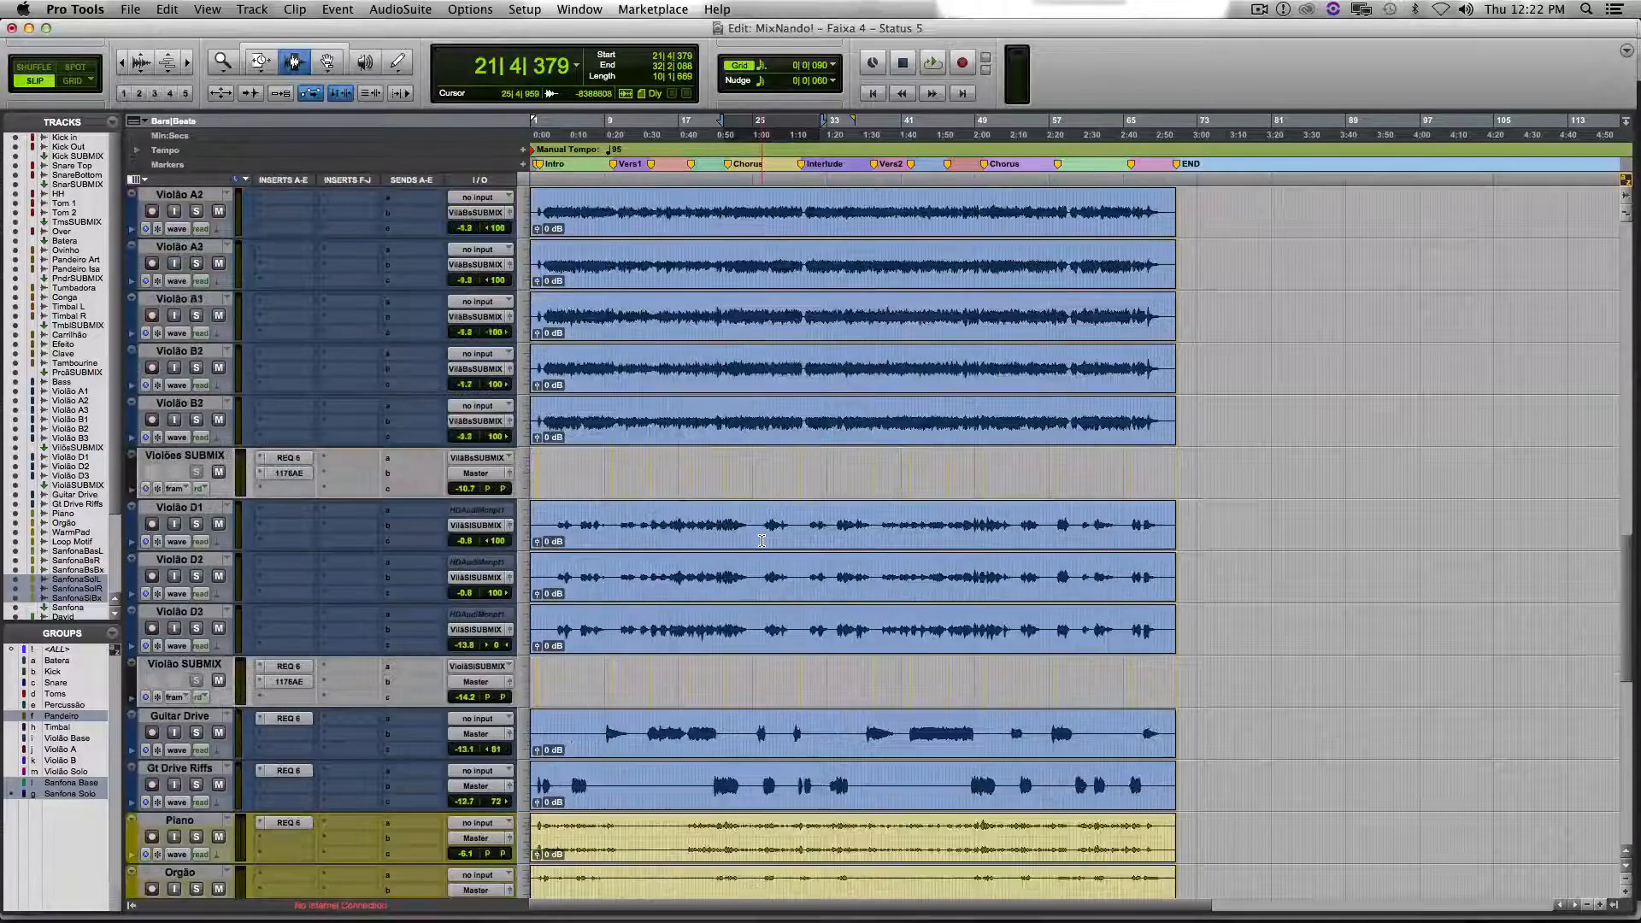
scroll(761, 540, down, 8)
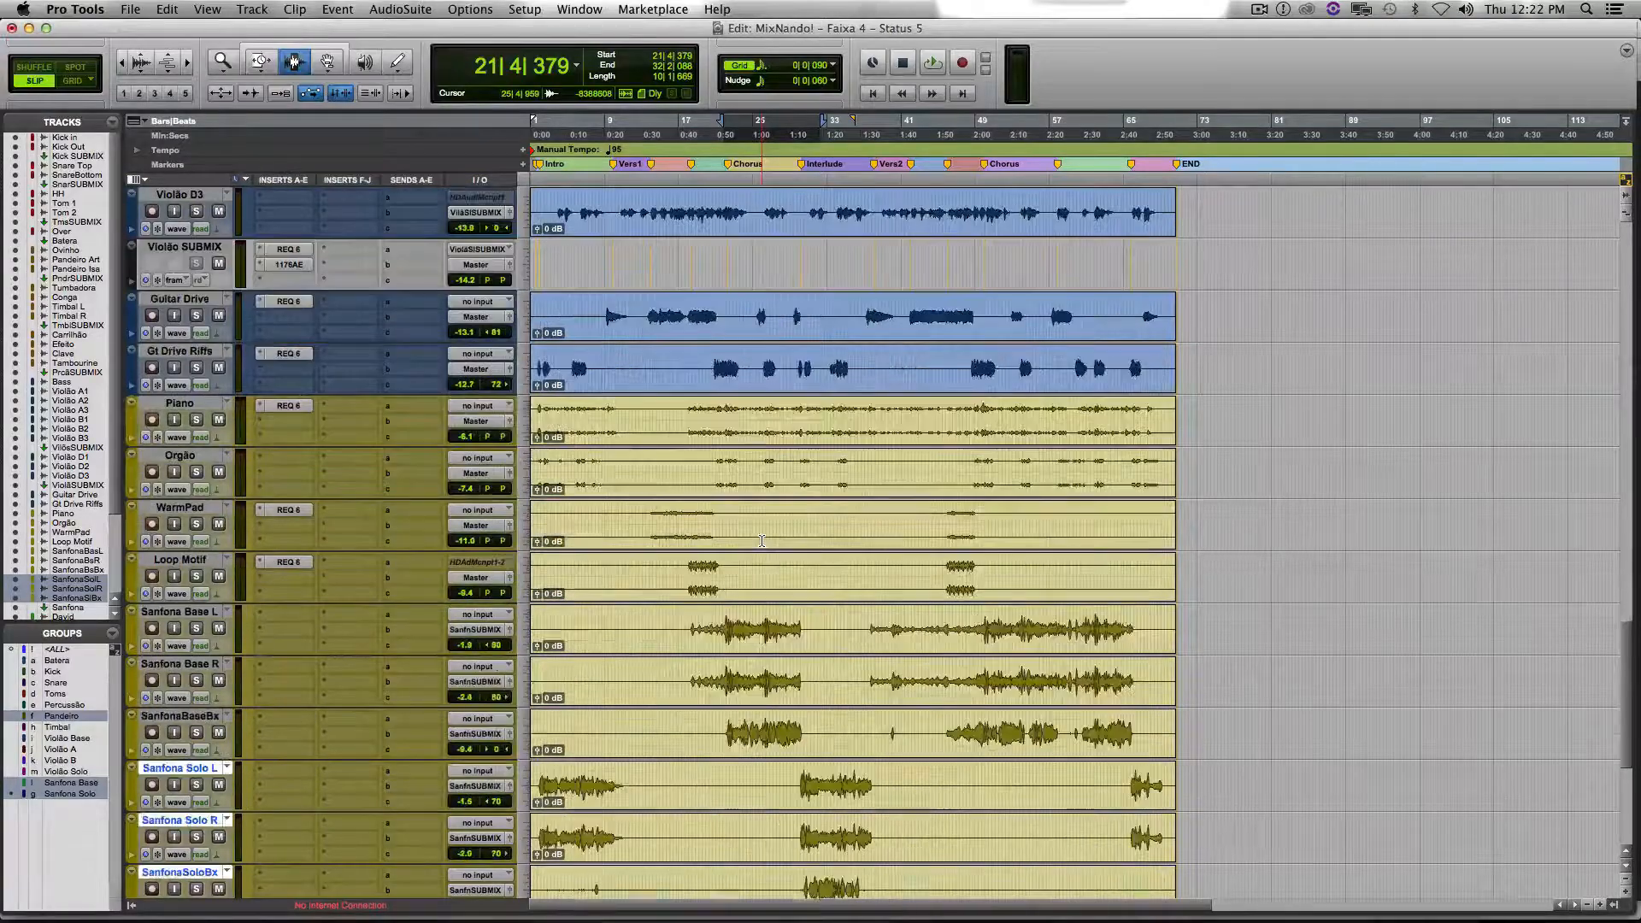
scroll(761, 541, down, 4)
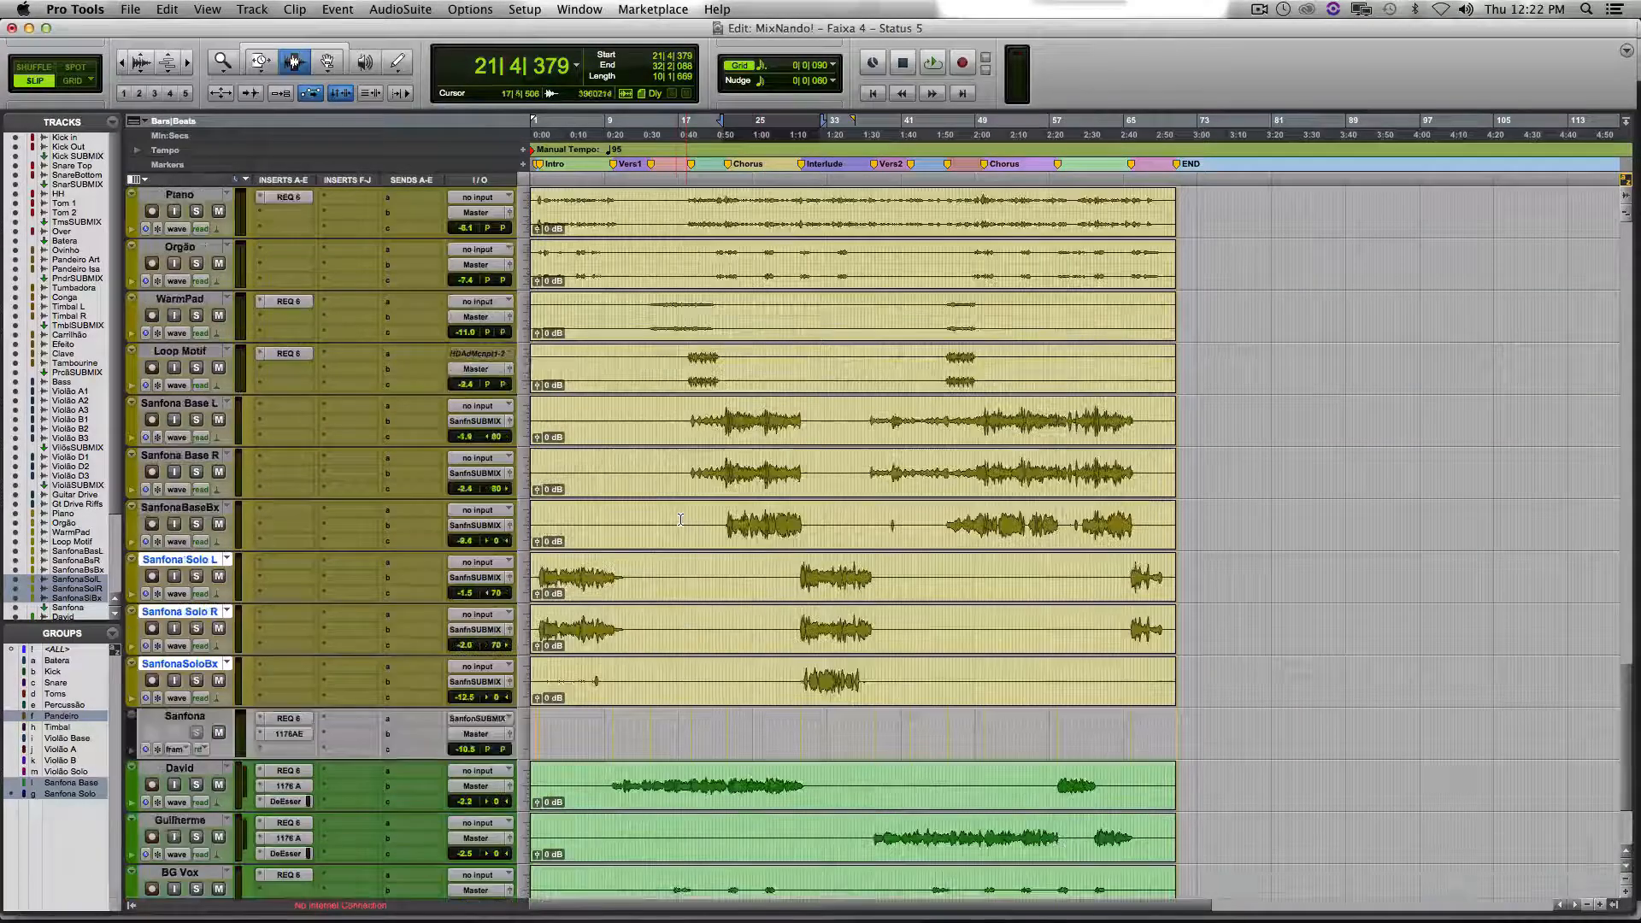
scroll(680, 520, down, 2)
click(174, 646)
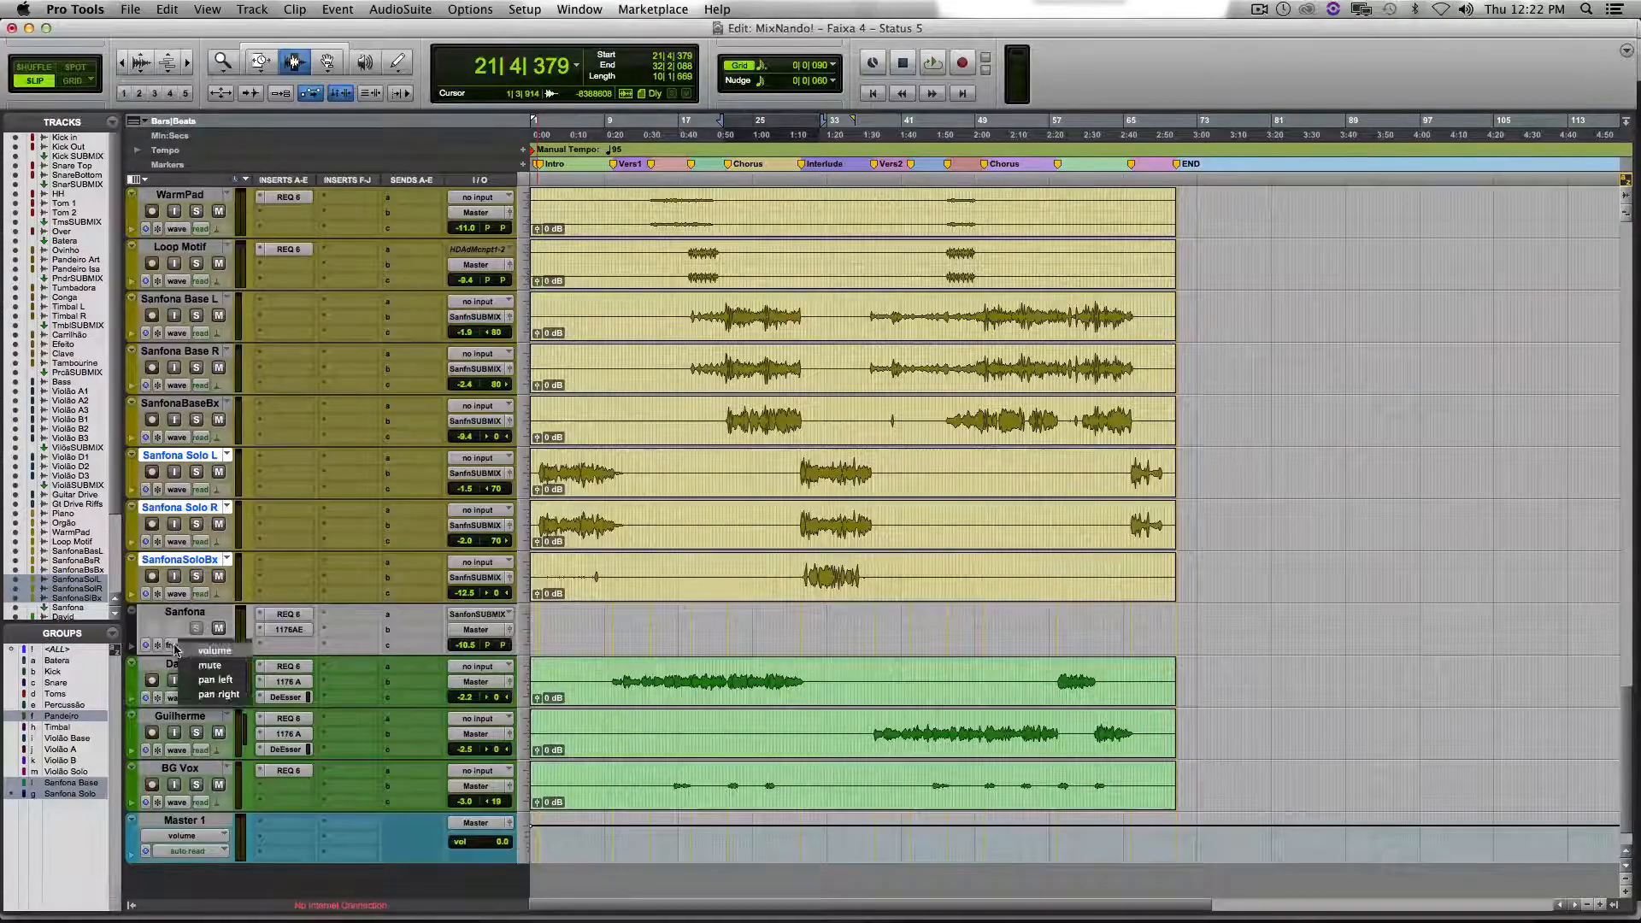
click(213, 651)
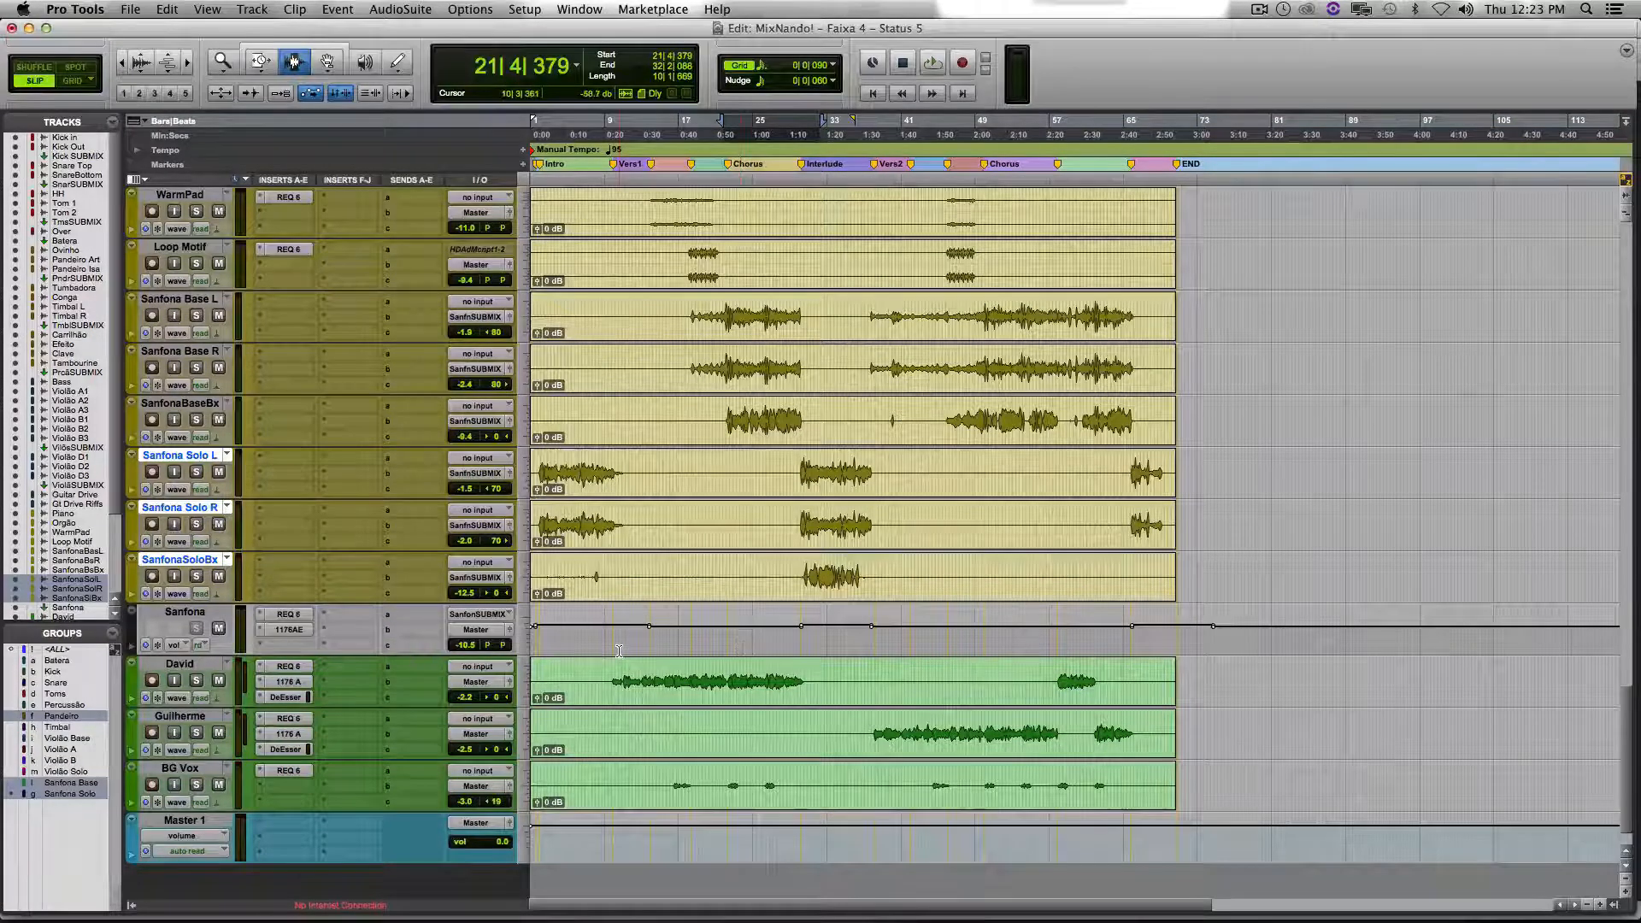
Place the edit cursor at the beginning of the Violão D1 track and zoom in on its waveform.
scroll(807, 539, up, 10)
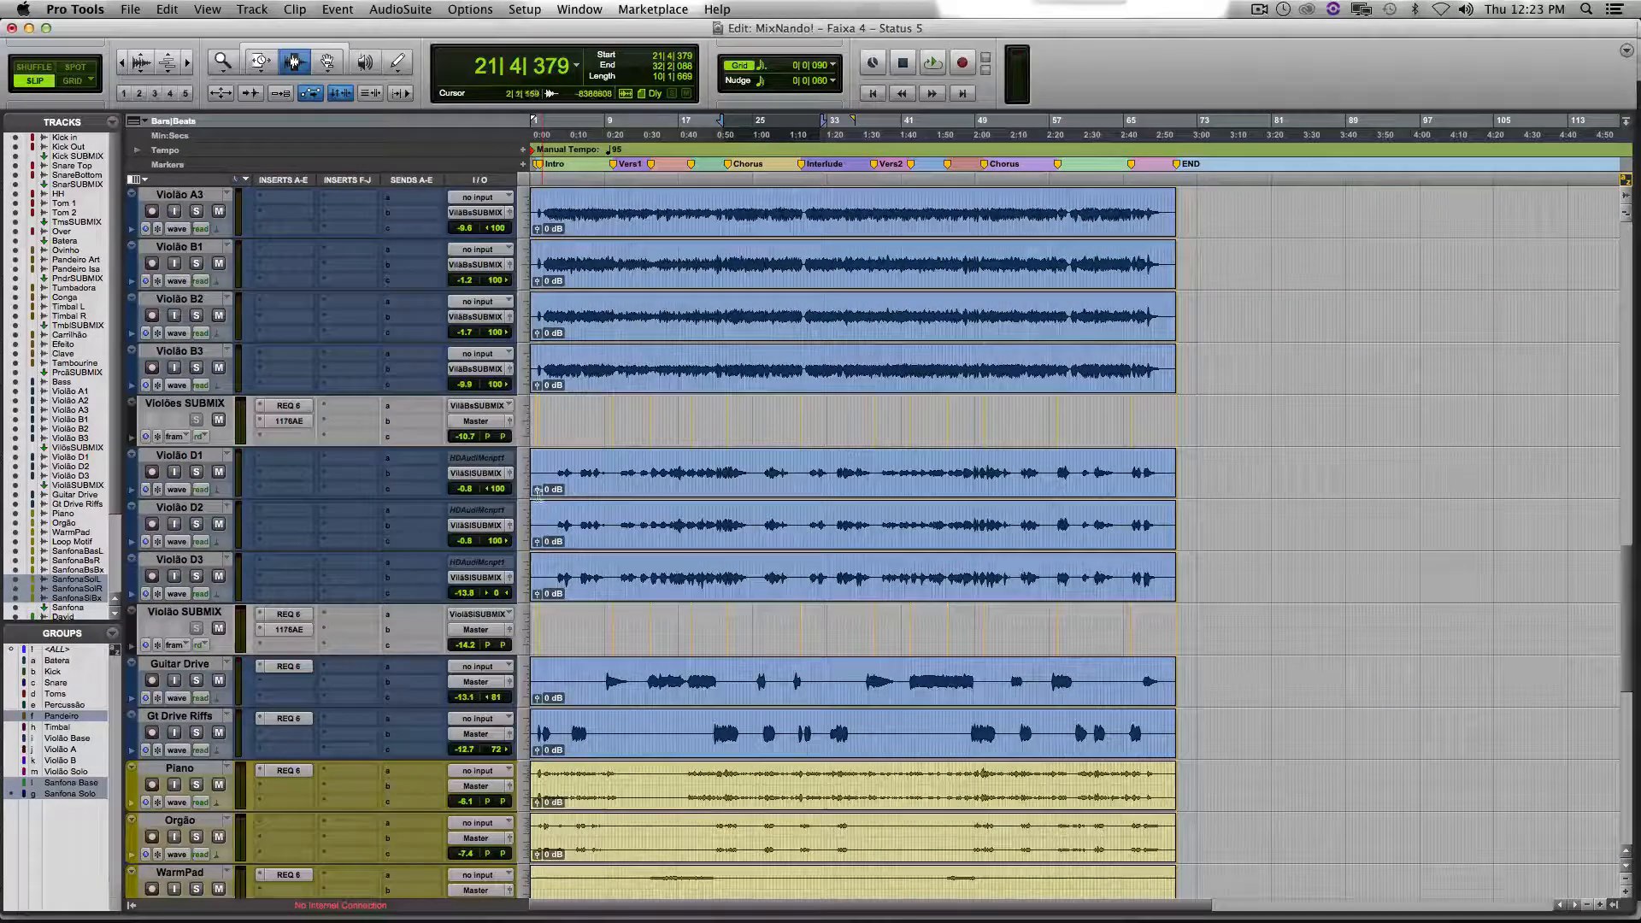
click(533, 466)
key(super+bracketright)
key(super+bracketright)
key(super+bracketright)
key(super+bracketright)
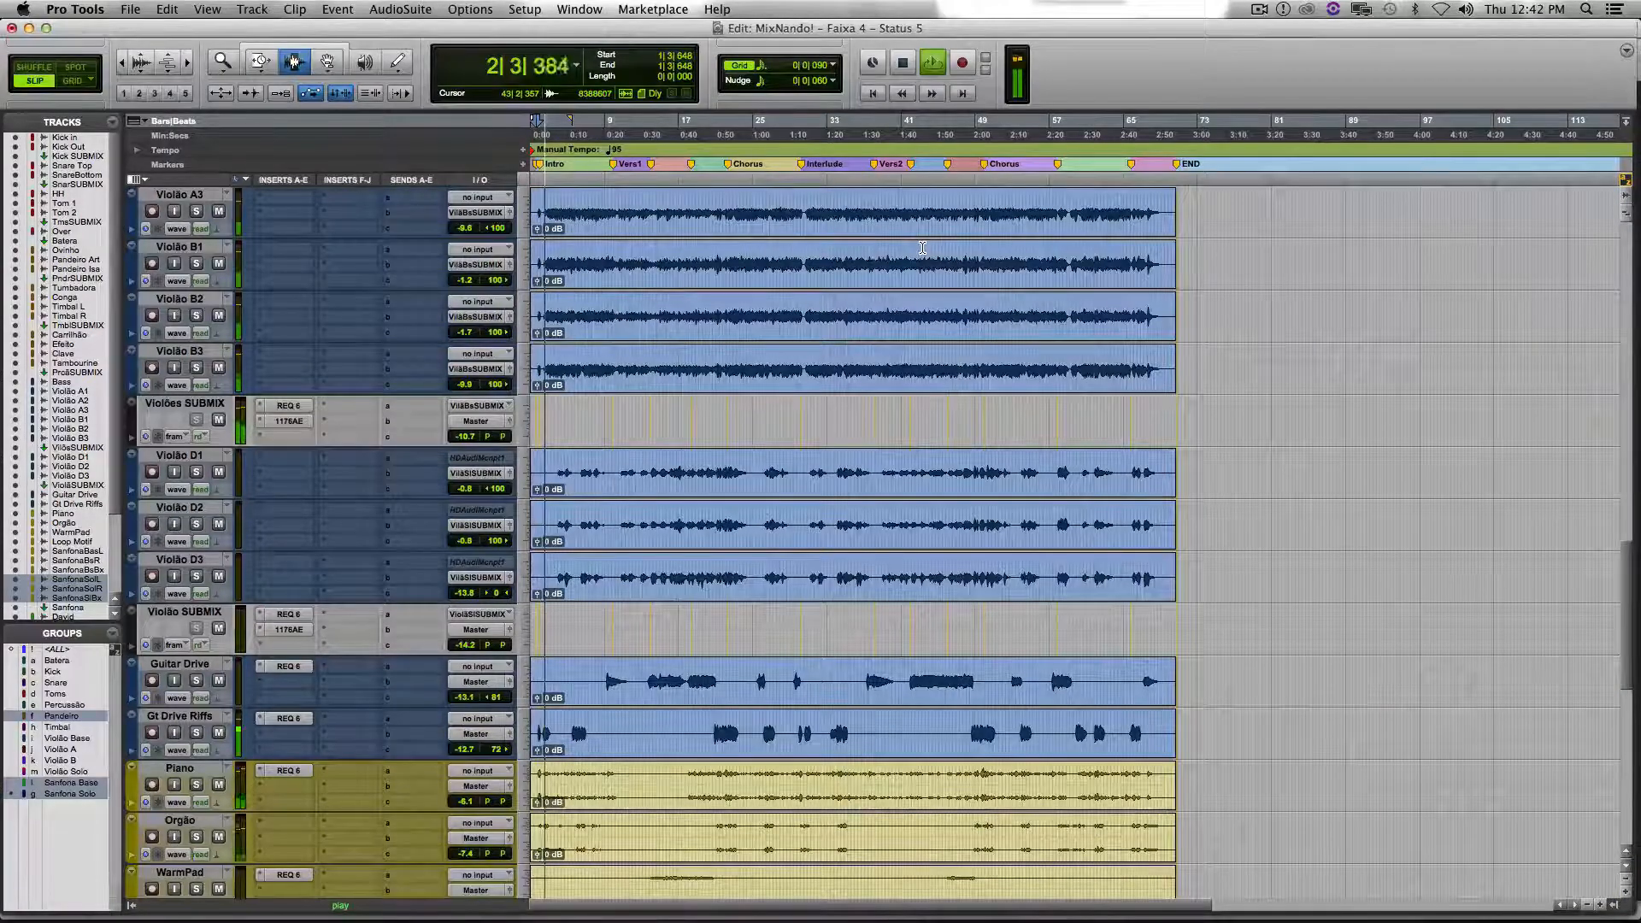
Review the Q8 equalizers on the Tom 1 and Tom 2 tracks while the song plays.
scroll(902, 264, up, 20)
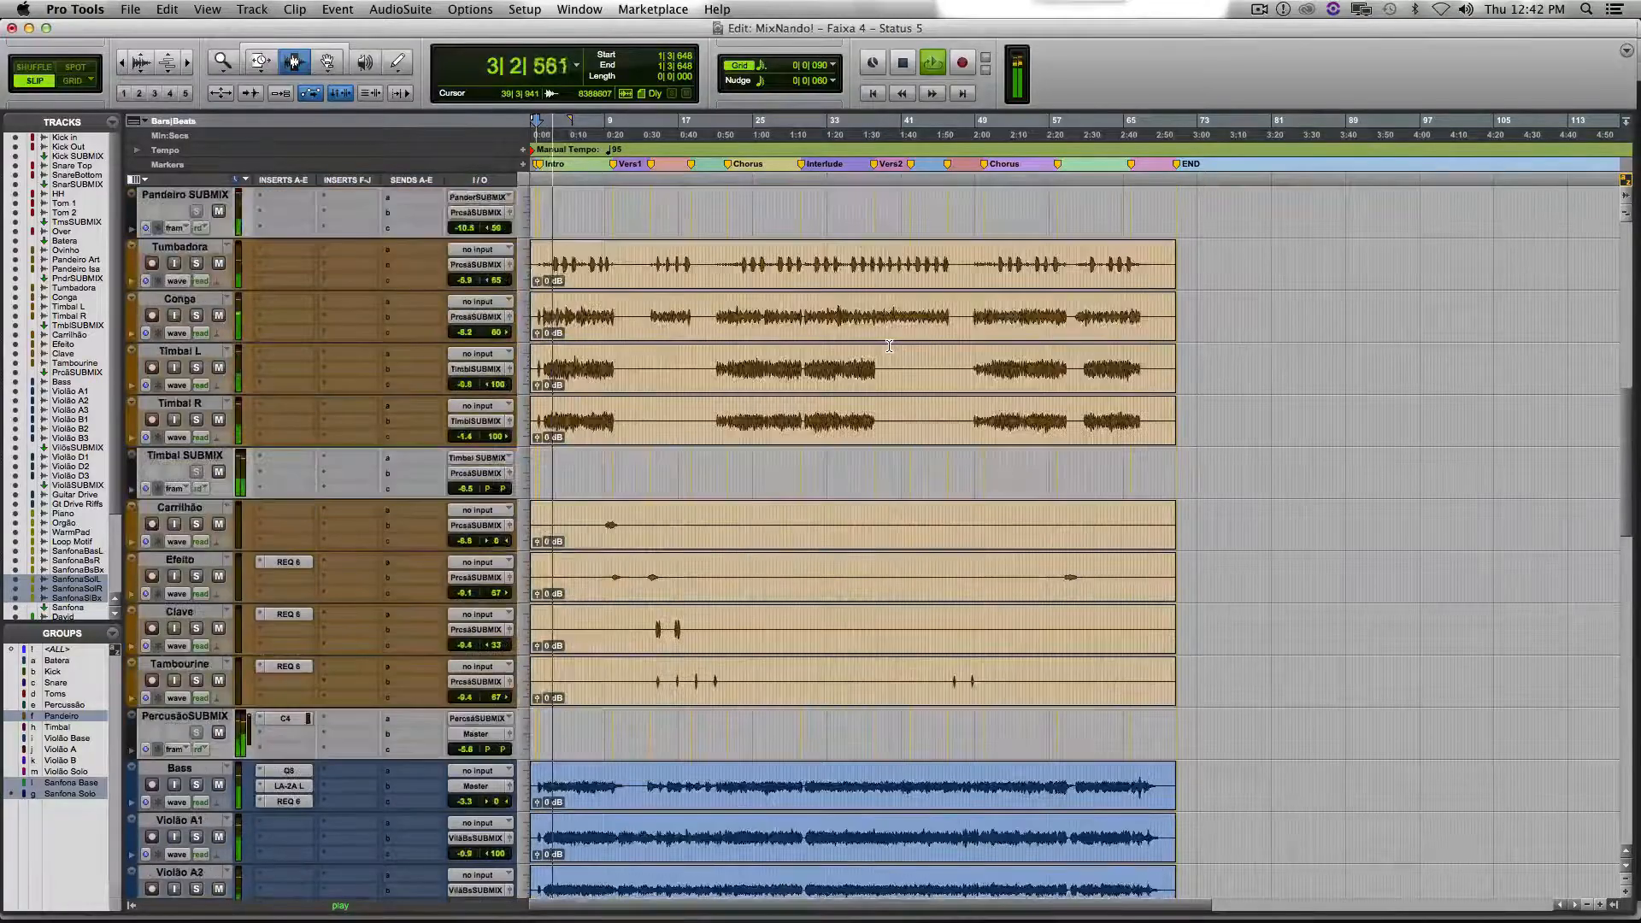
scroll(889, 345, up, 3)
scroll(889, 345, up, 2)
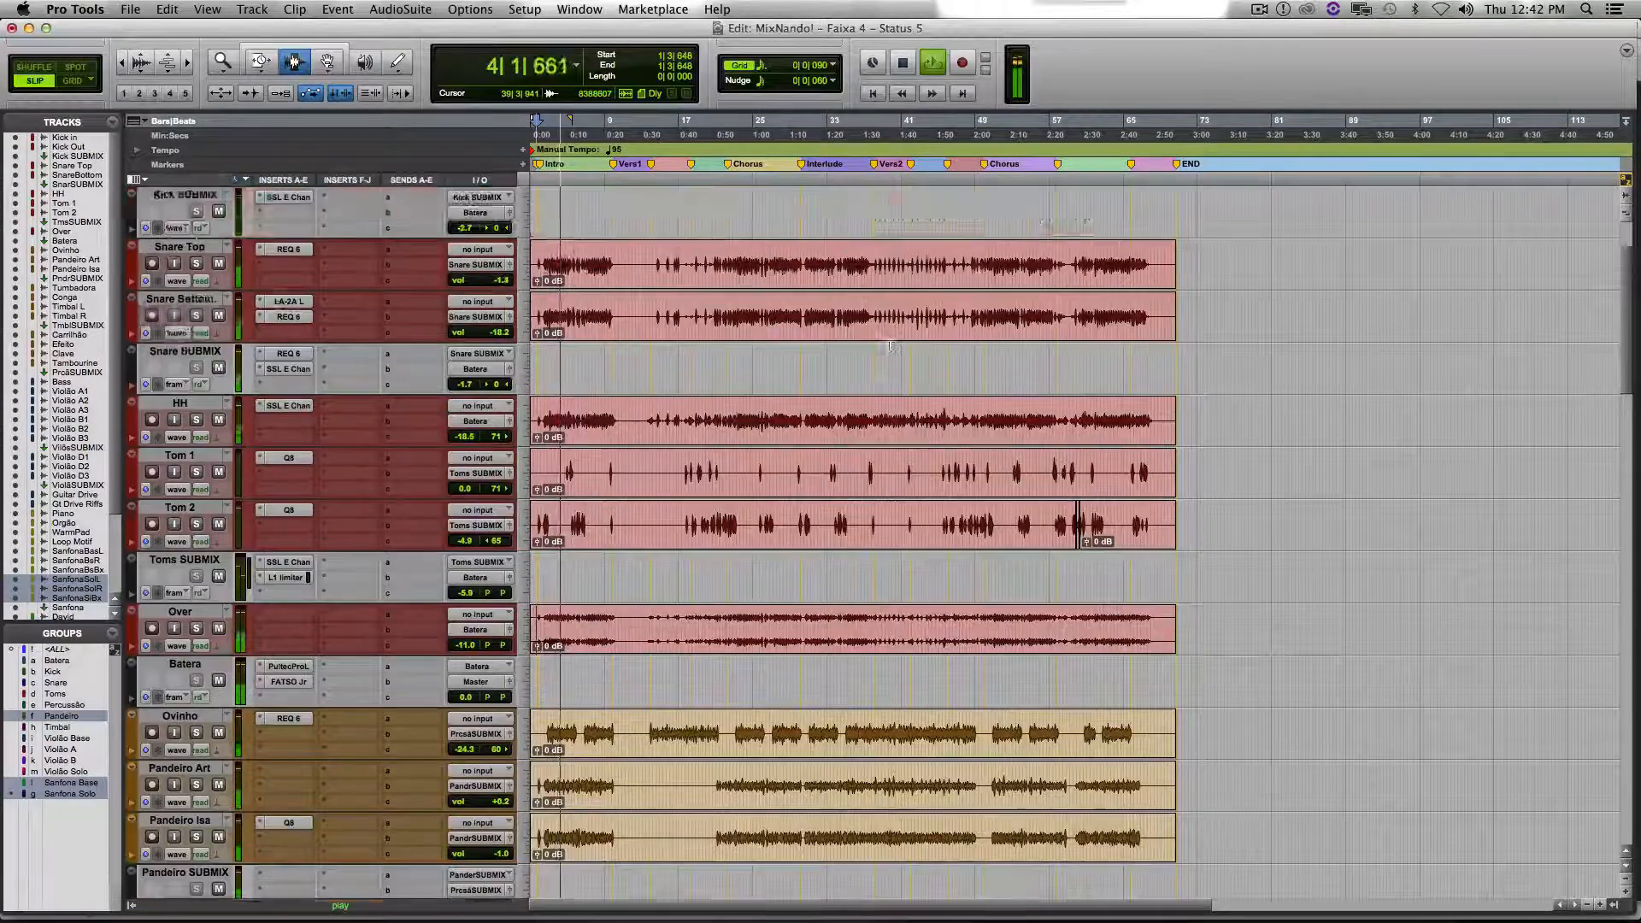
click(289, 459)
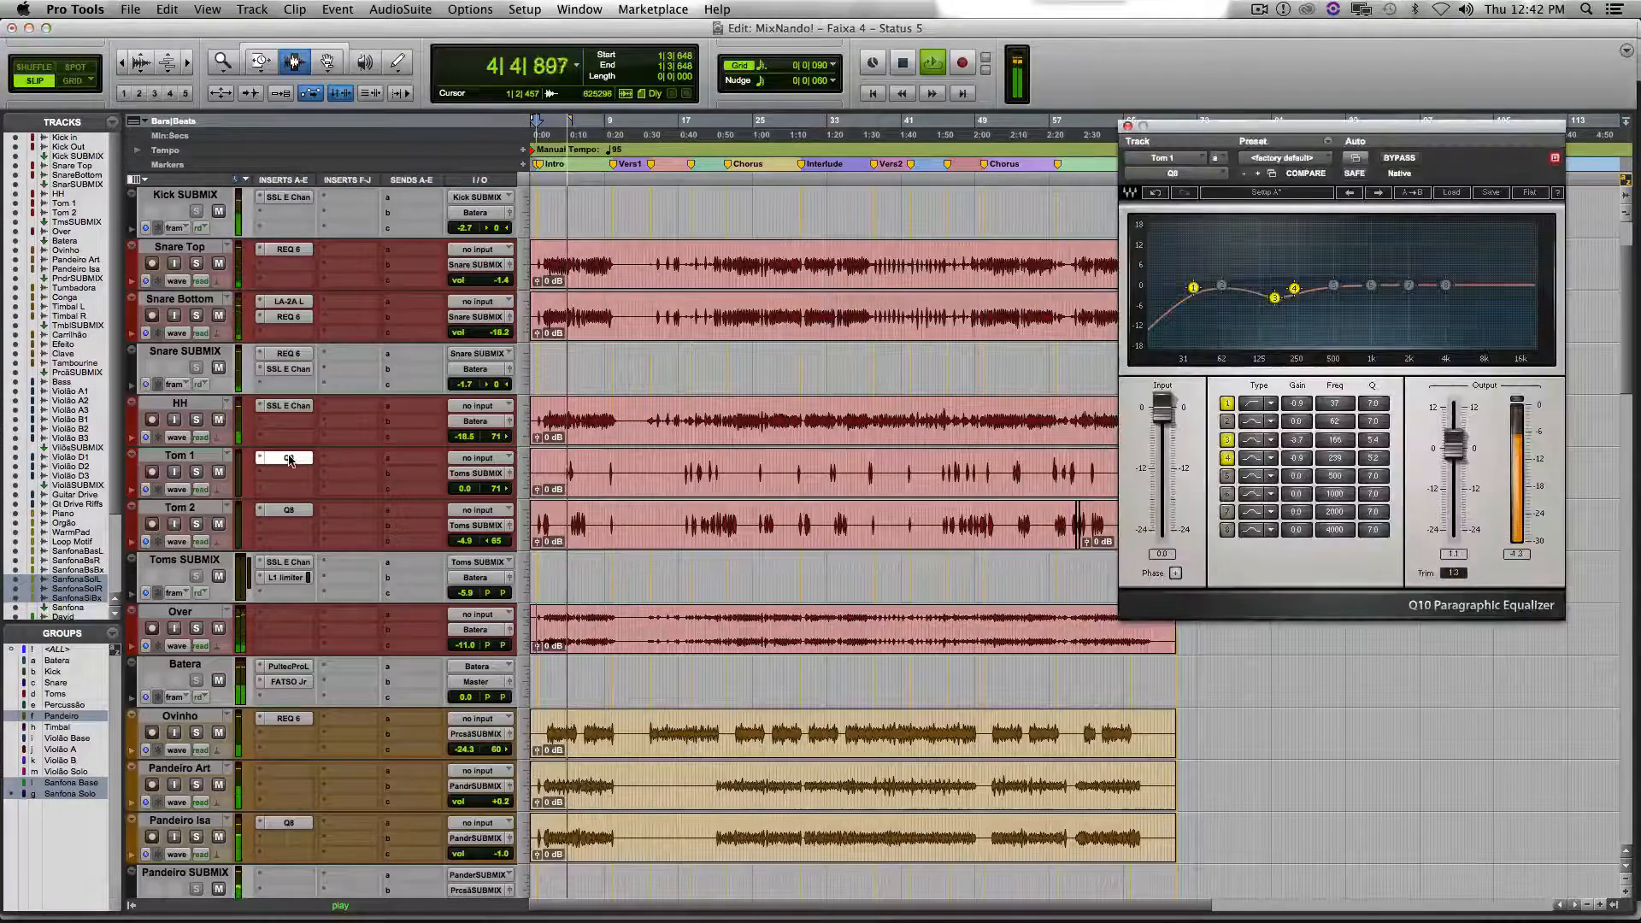
click(287, 511)
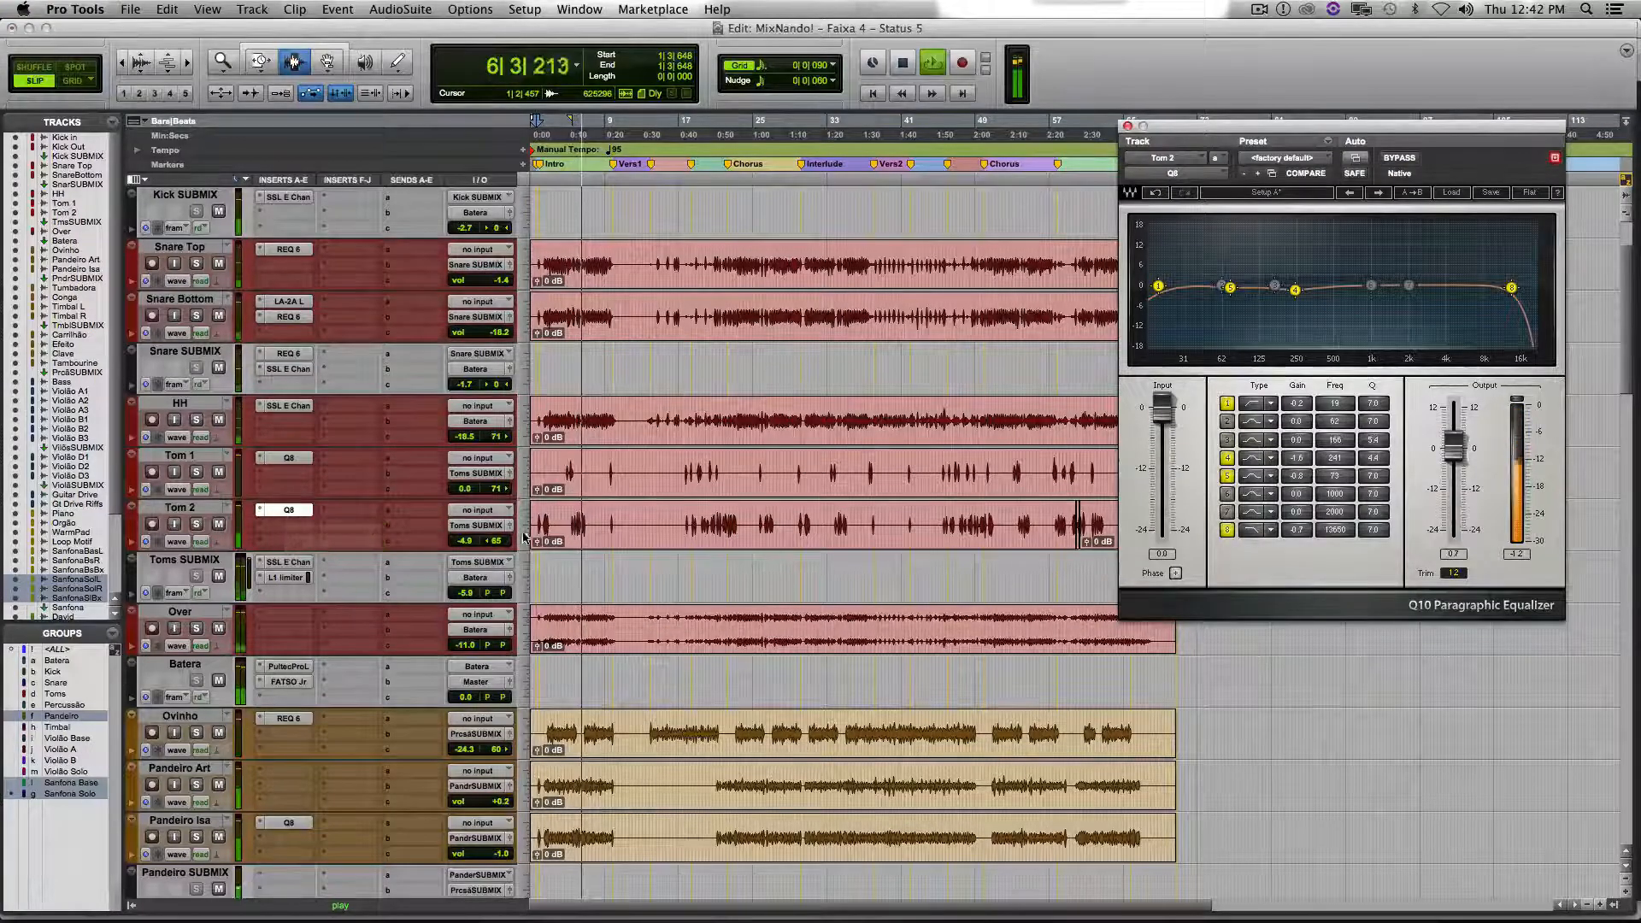
Look through the percussion, guitar and keyboard tracks and open the Loop Motif track's REQ 6 equalizer.
scroll(628, 539, down, 3)
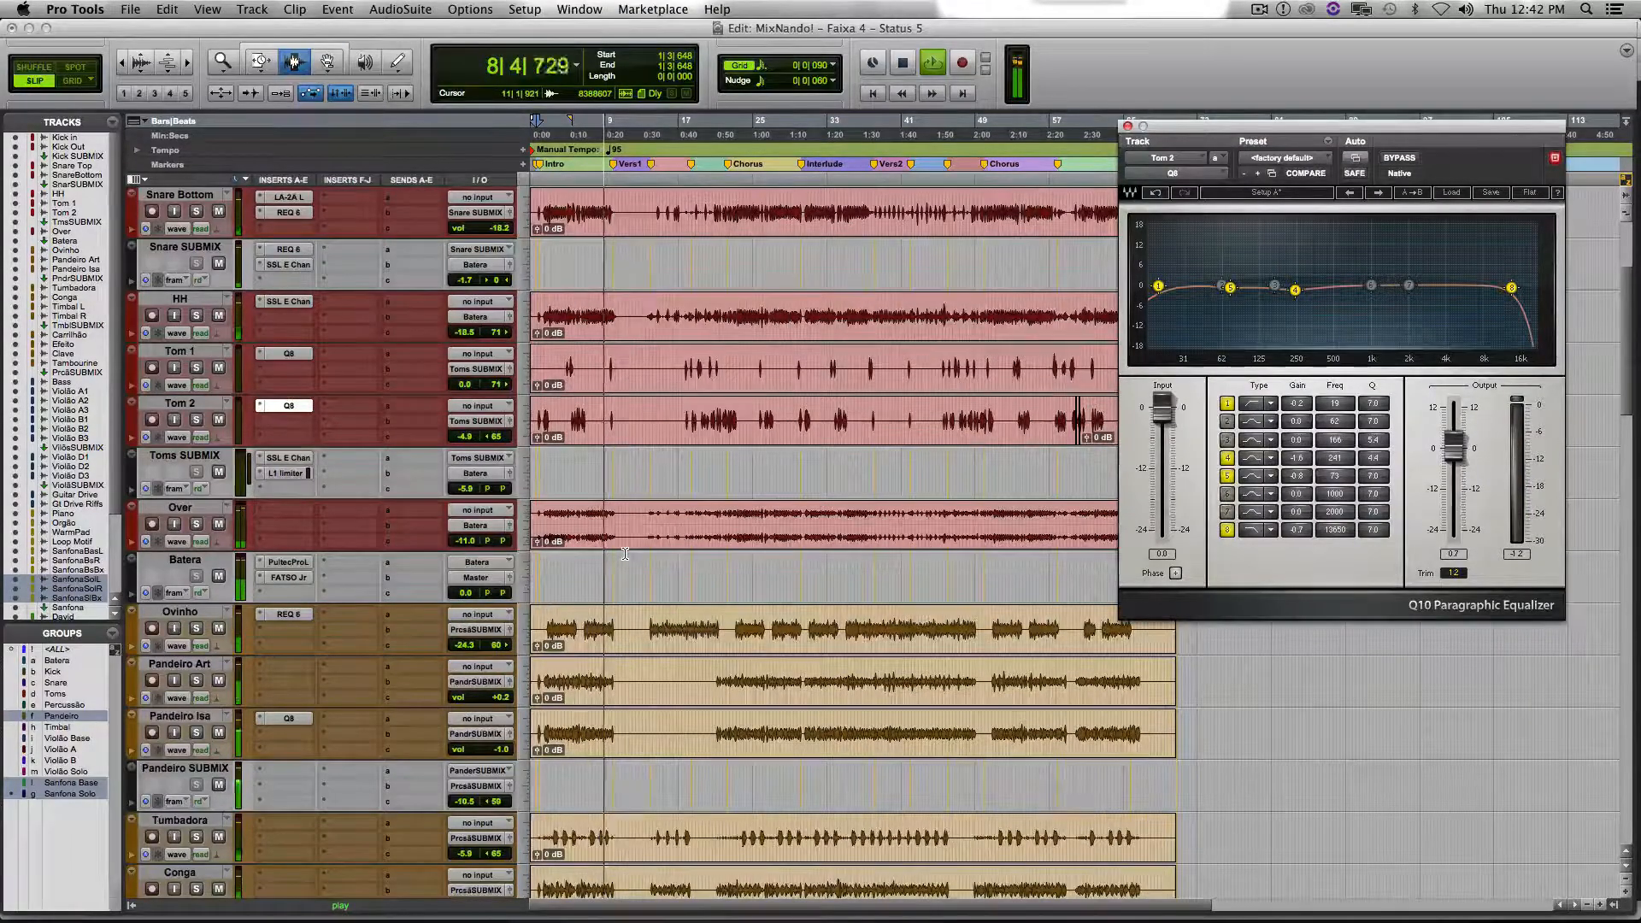
scroll(626, 554, down, 8)
scroll(626, 554, down, 4)
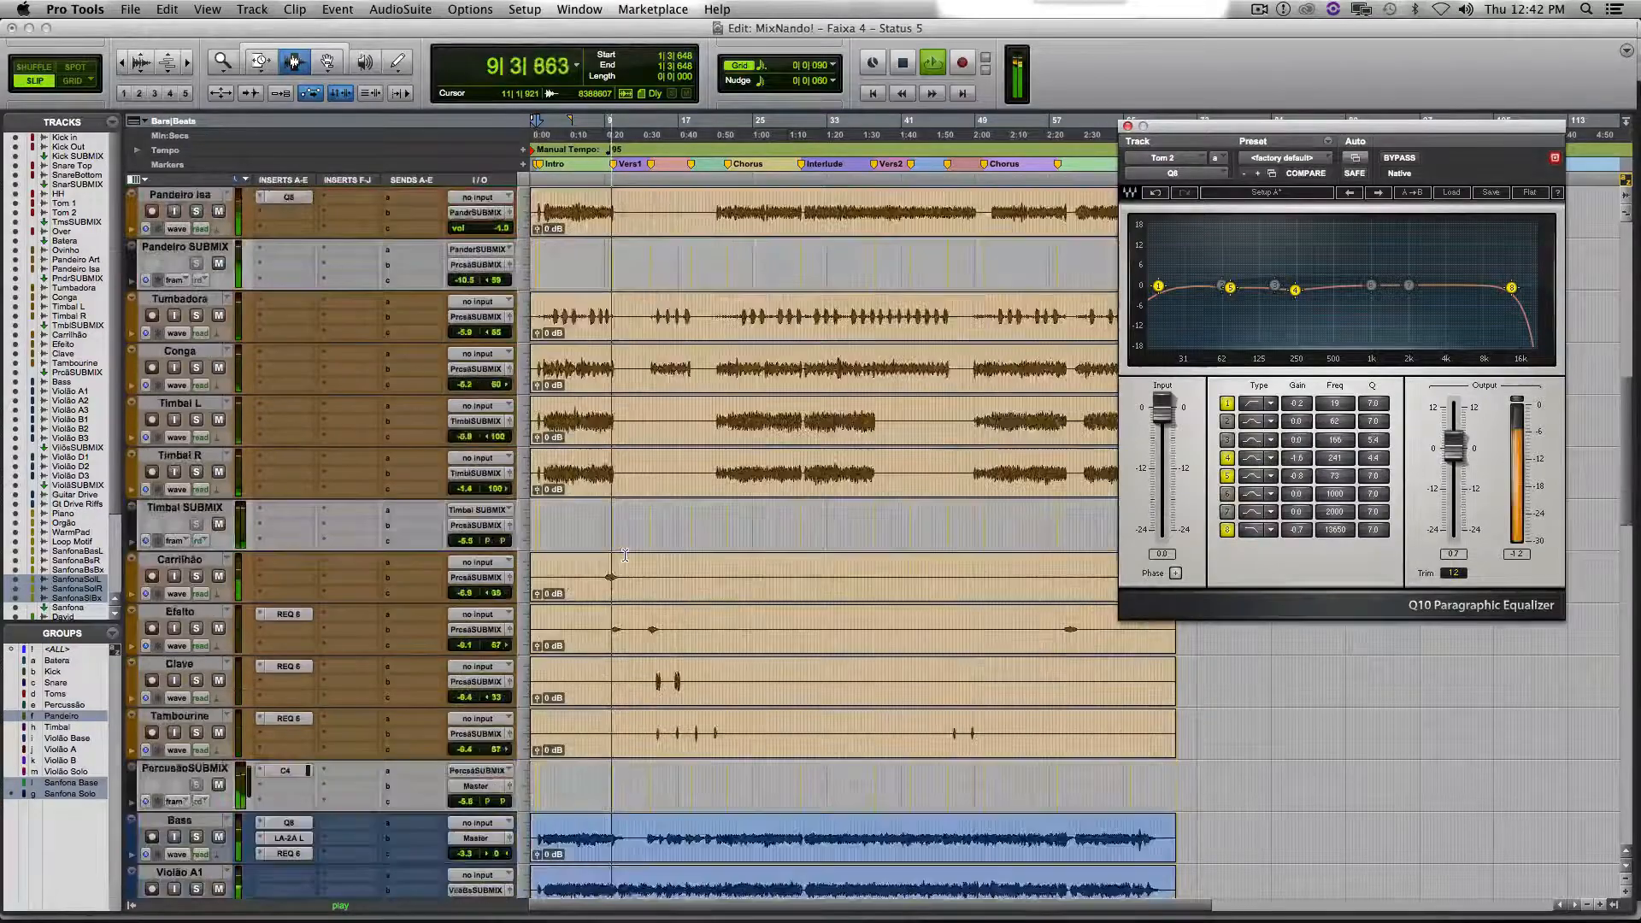
scroll(625, 554, up, 11)
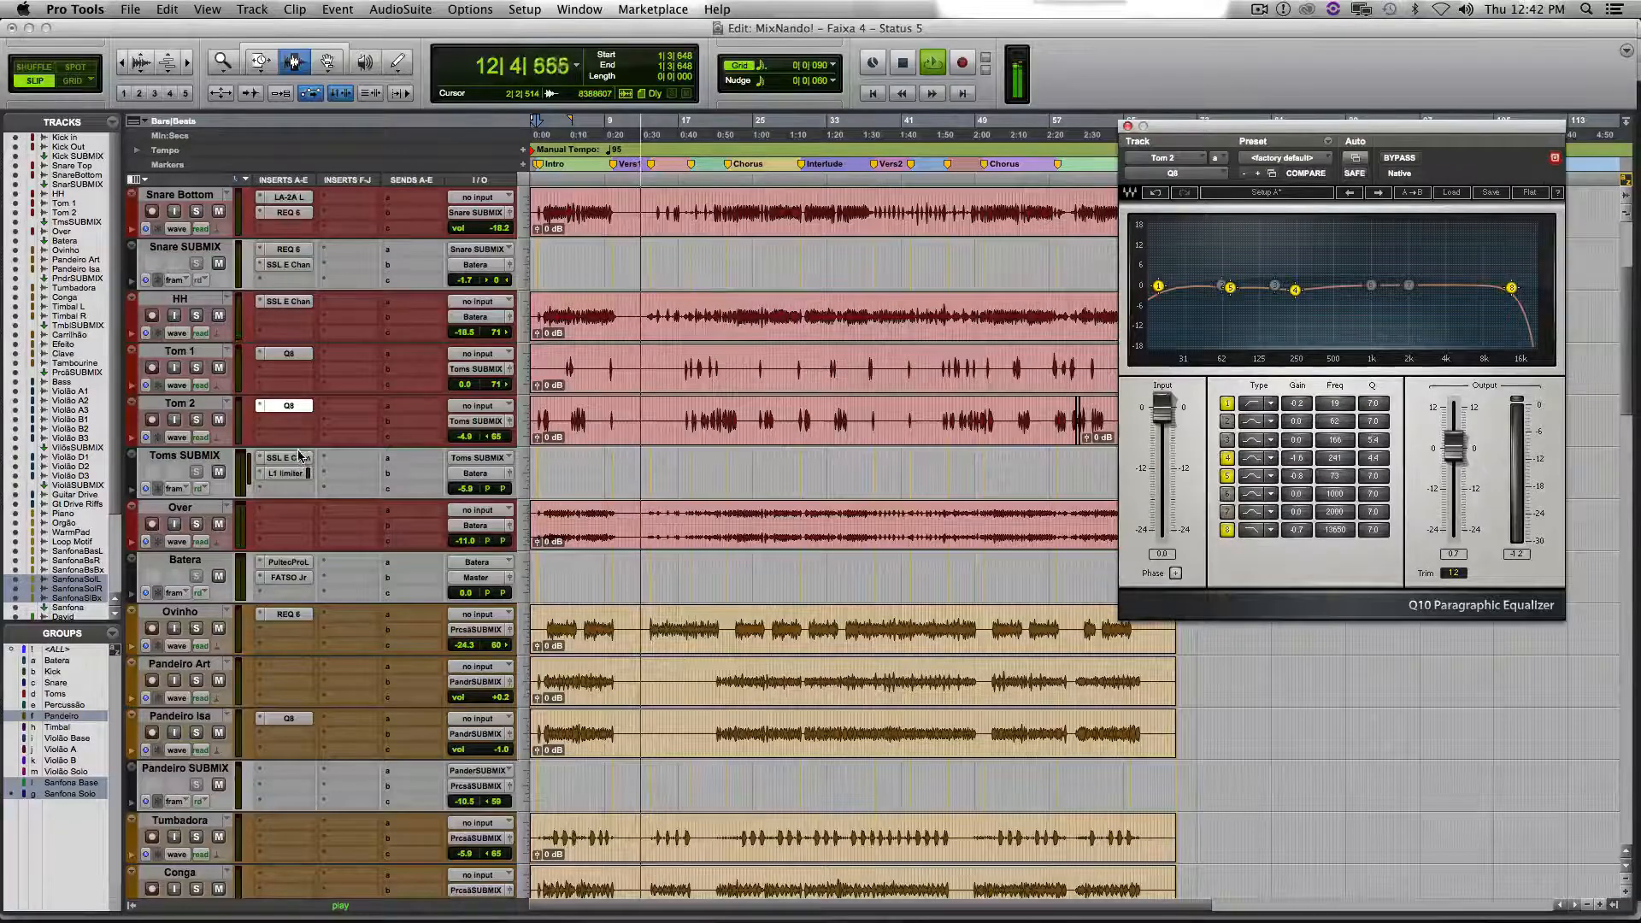
scroll(335, 509, down, 10)
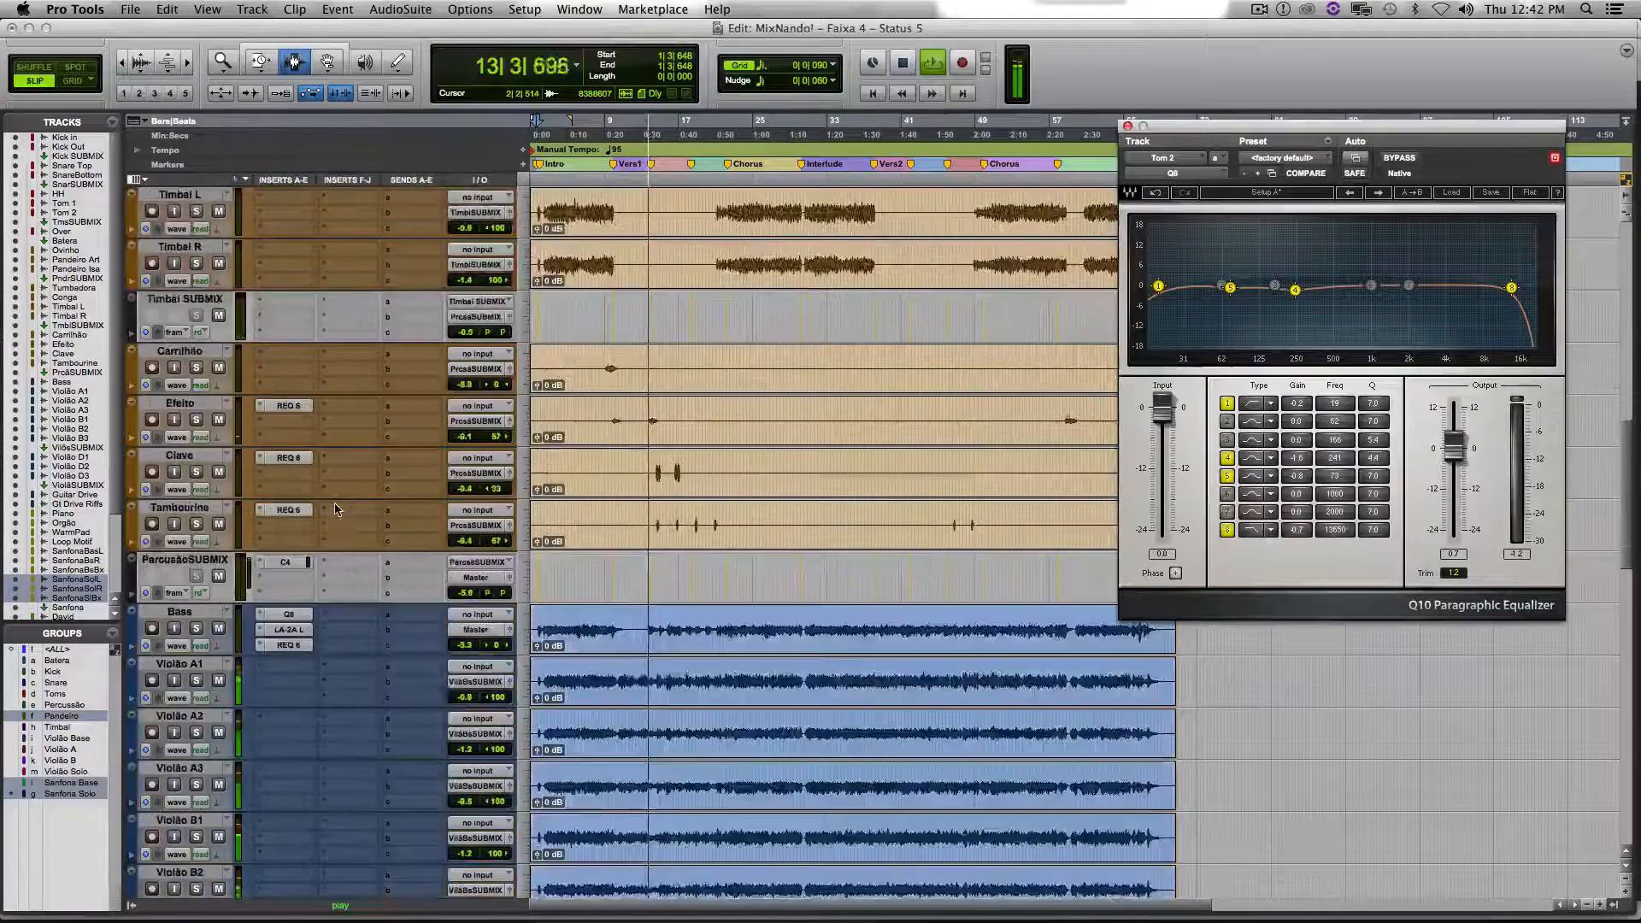
scroll(335, 510, down, 12)
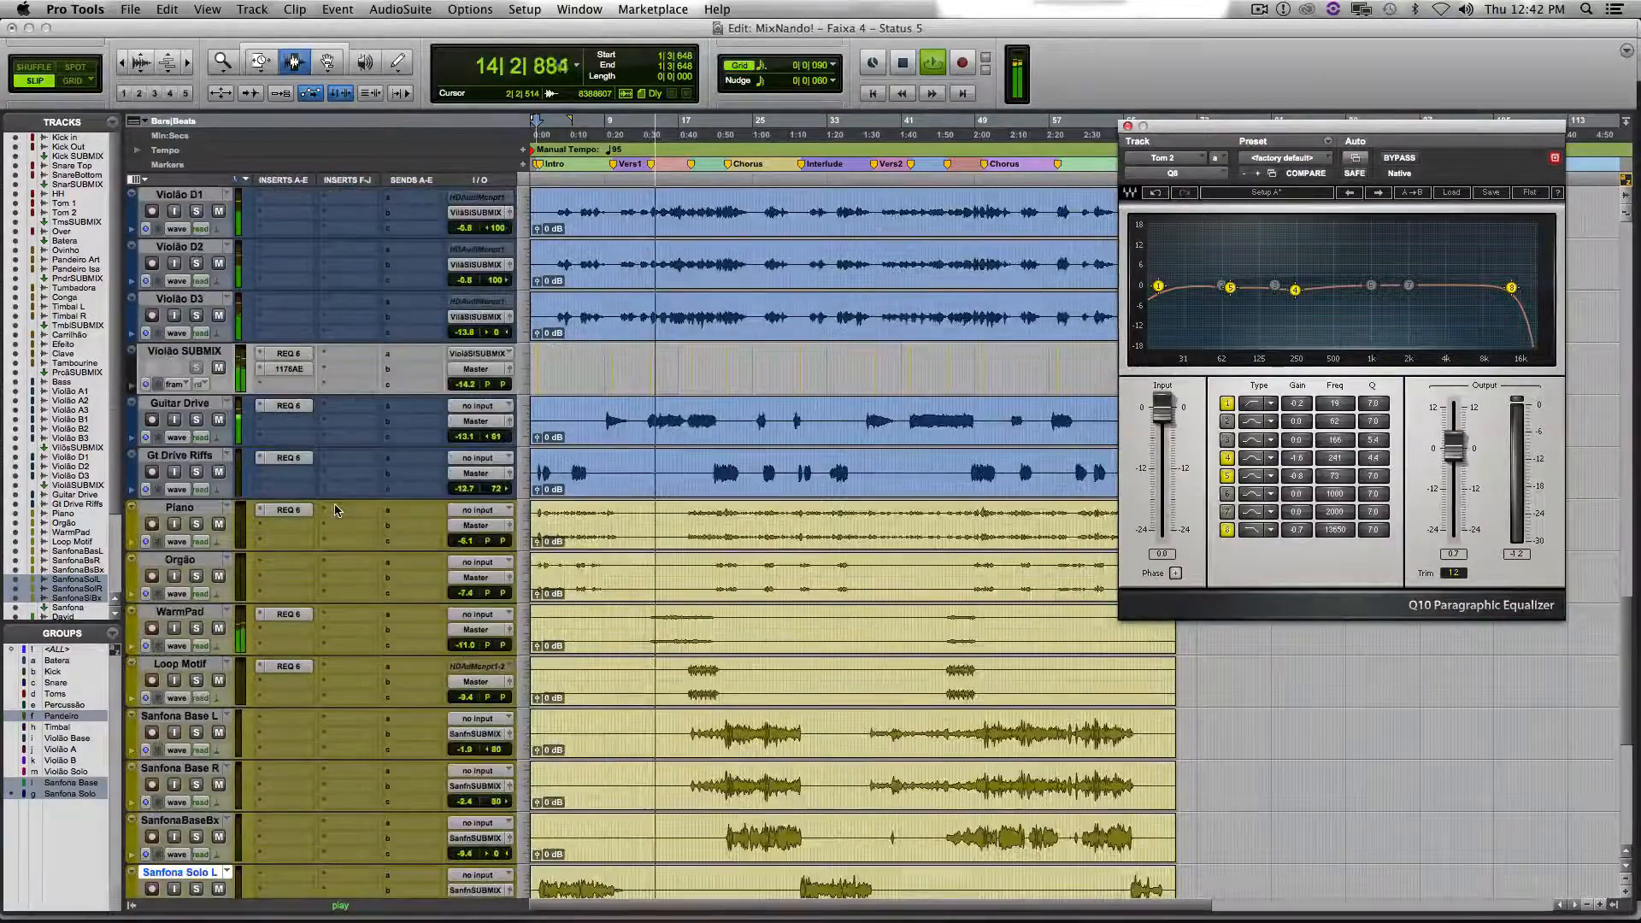
scroll(335, 509, down, 1)
click(285, 614)
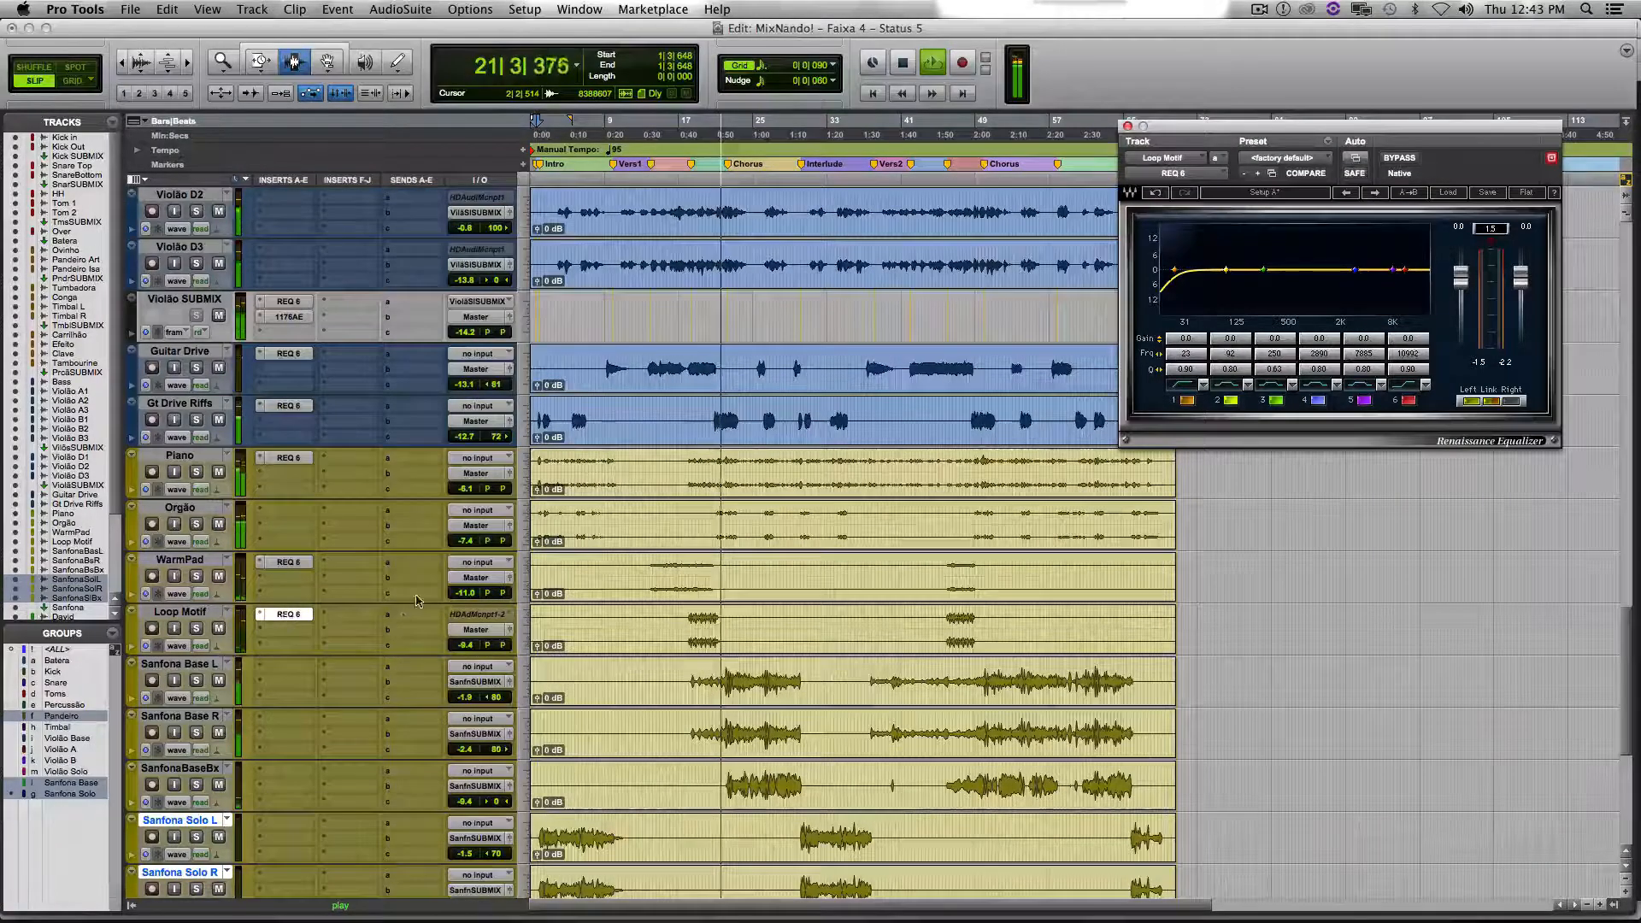
Review the Q8 equalizers on Tom 1 and Tom 2 and the SSL E Channel Strip and L1 limiter on the Toms SUBMIX.
scroll(417, 600, up, 10)
scroll(416, 601, up, 5)
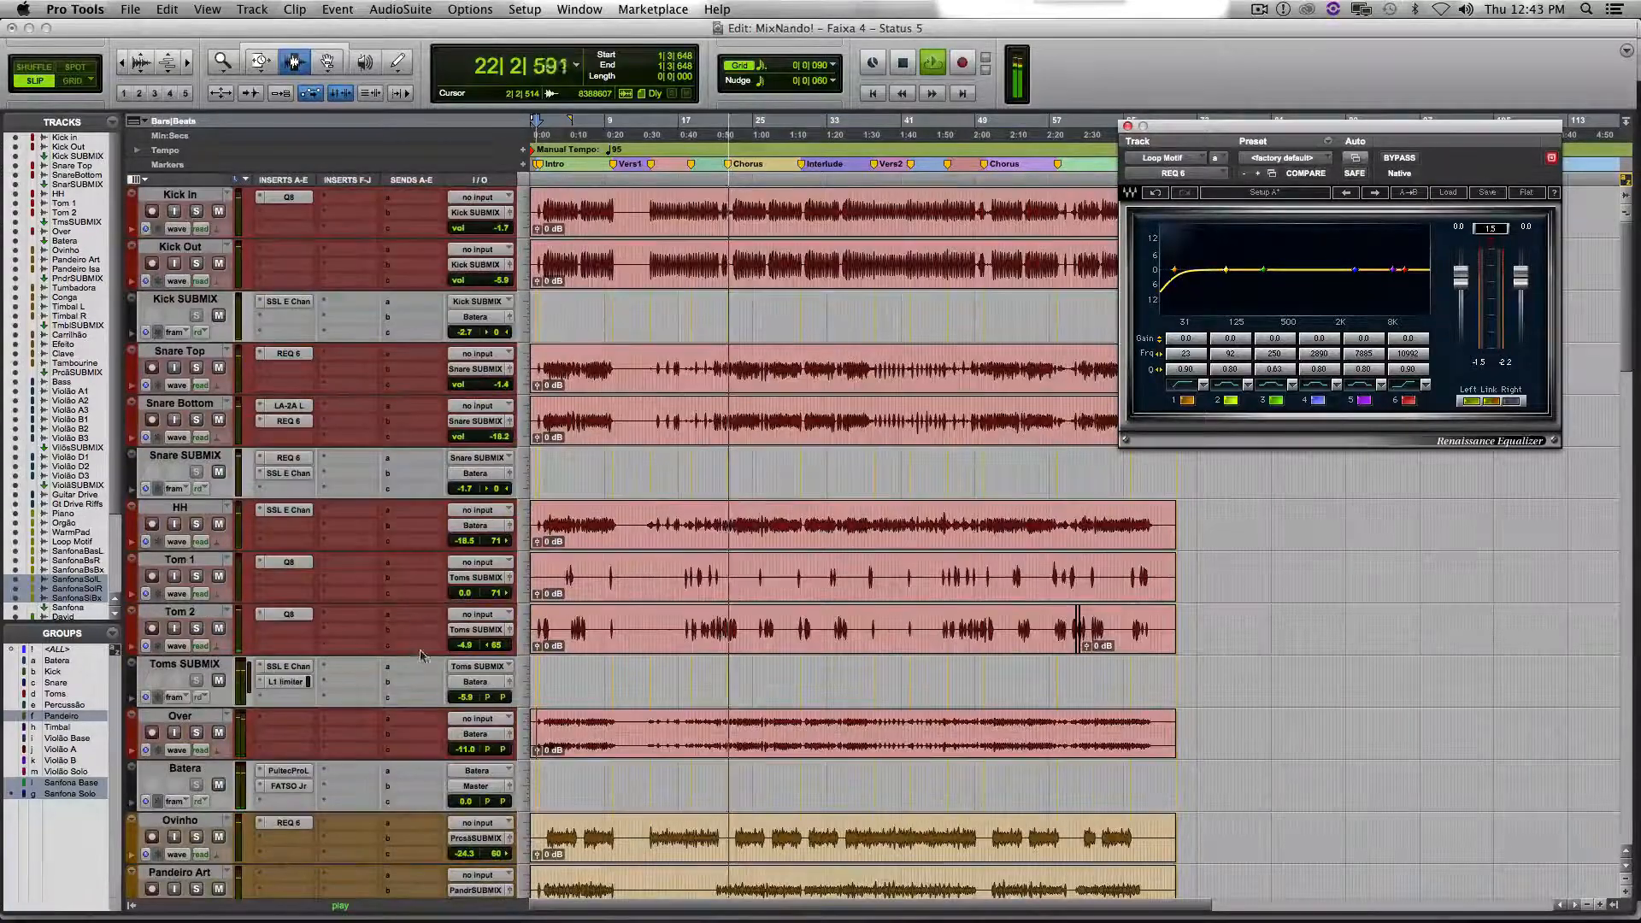
click(289, 614)
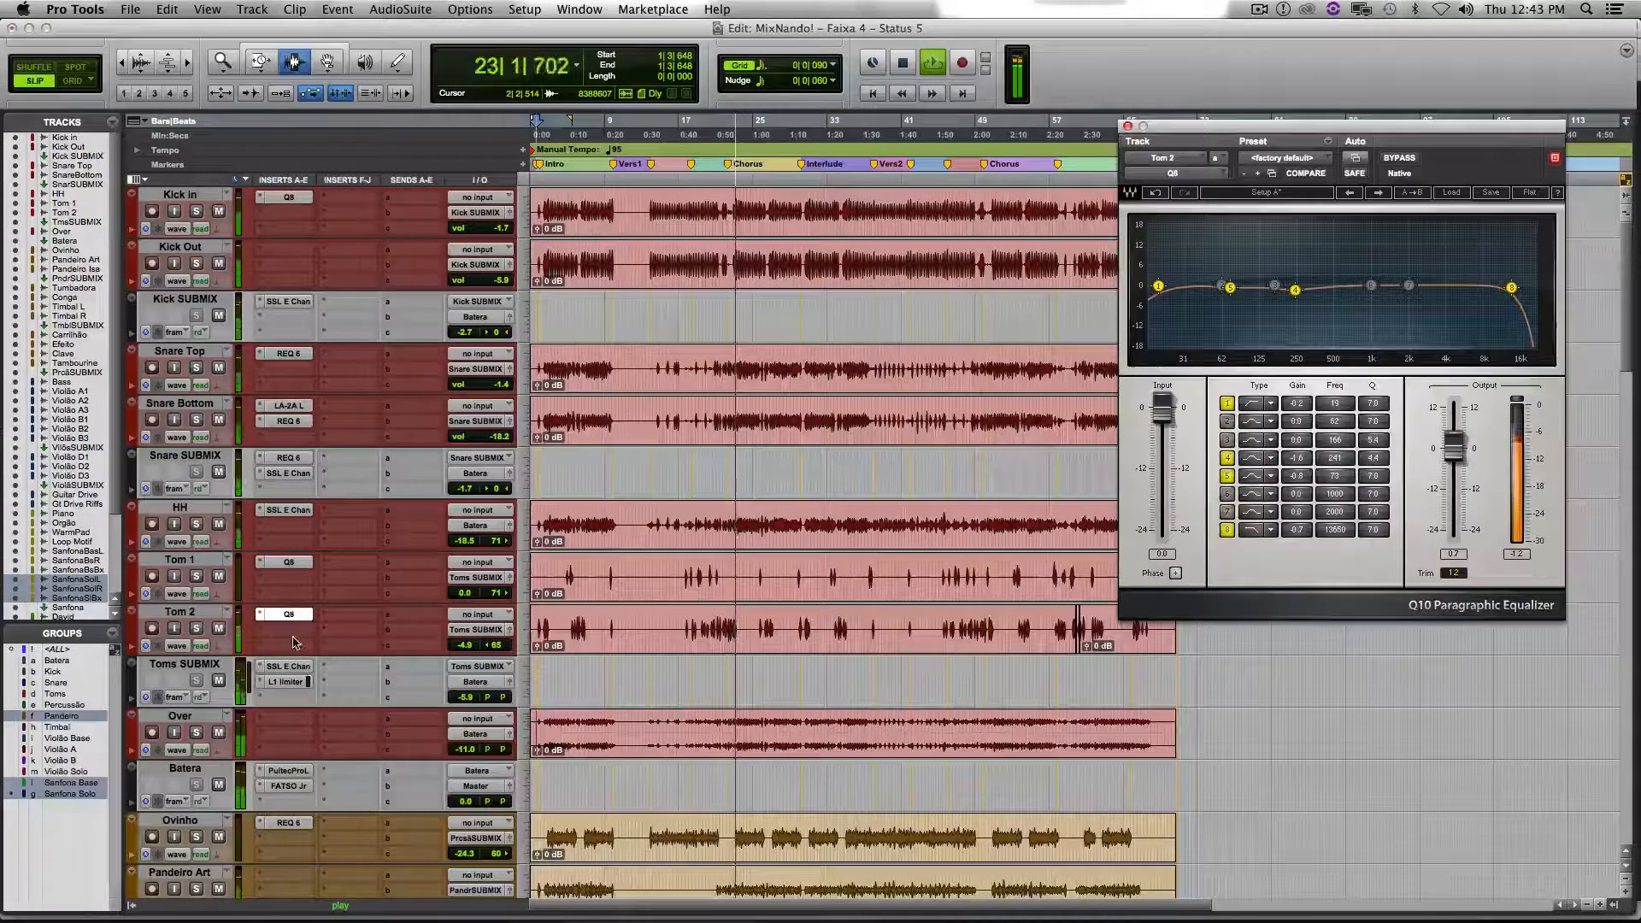
click(287, 668)
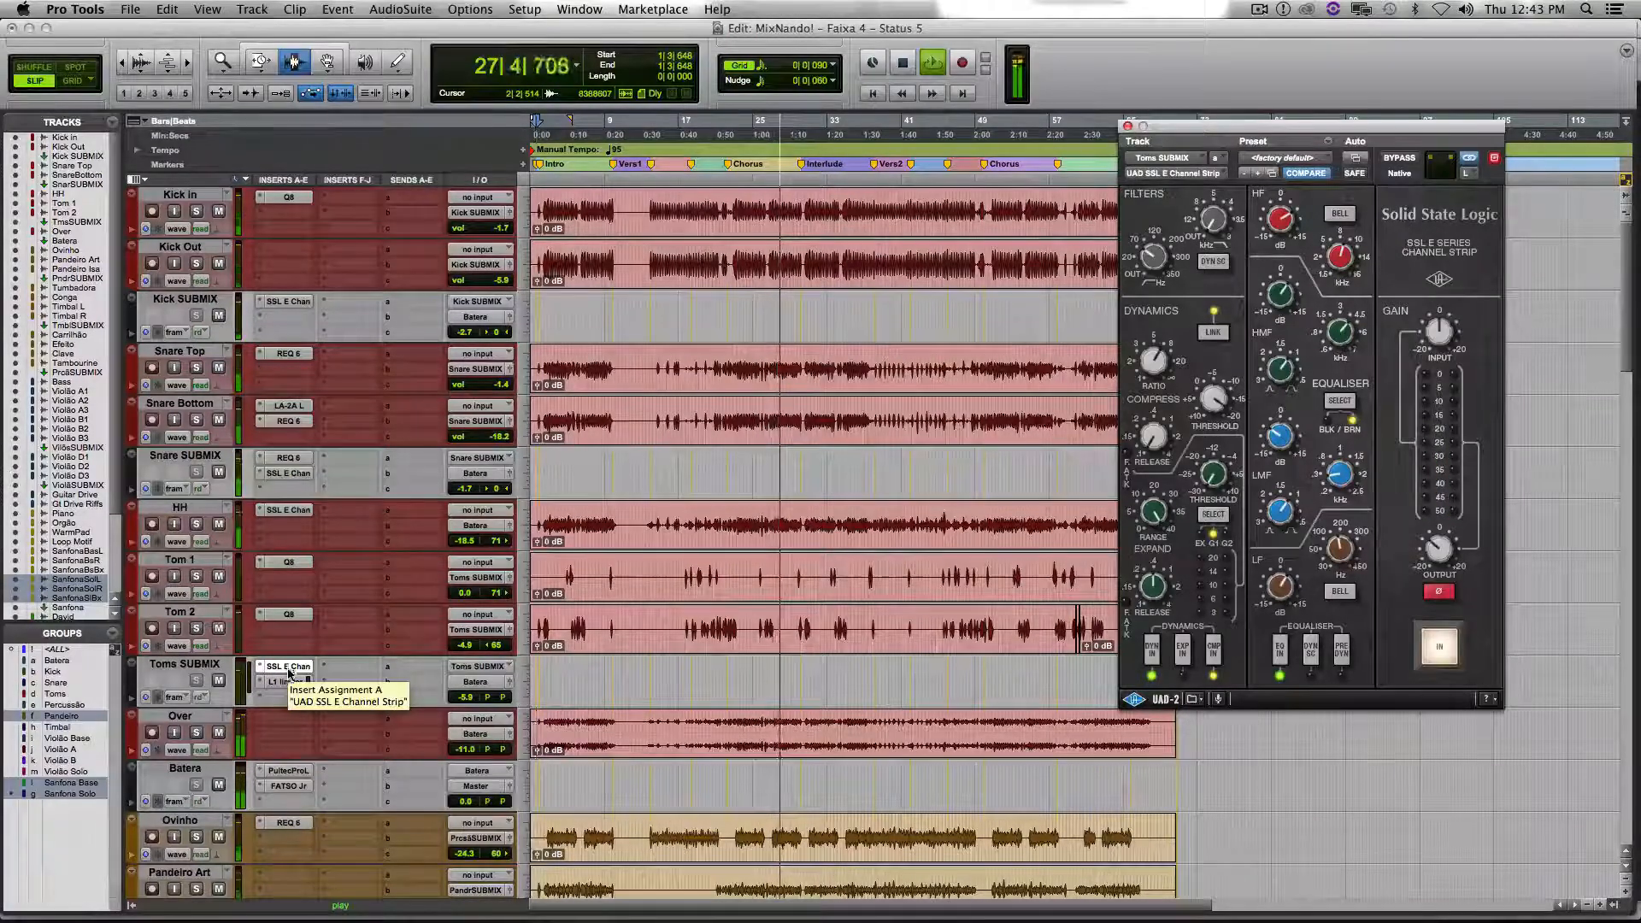
click(289, 681)
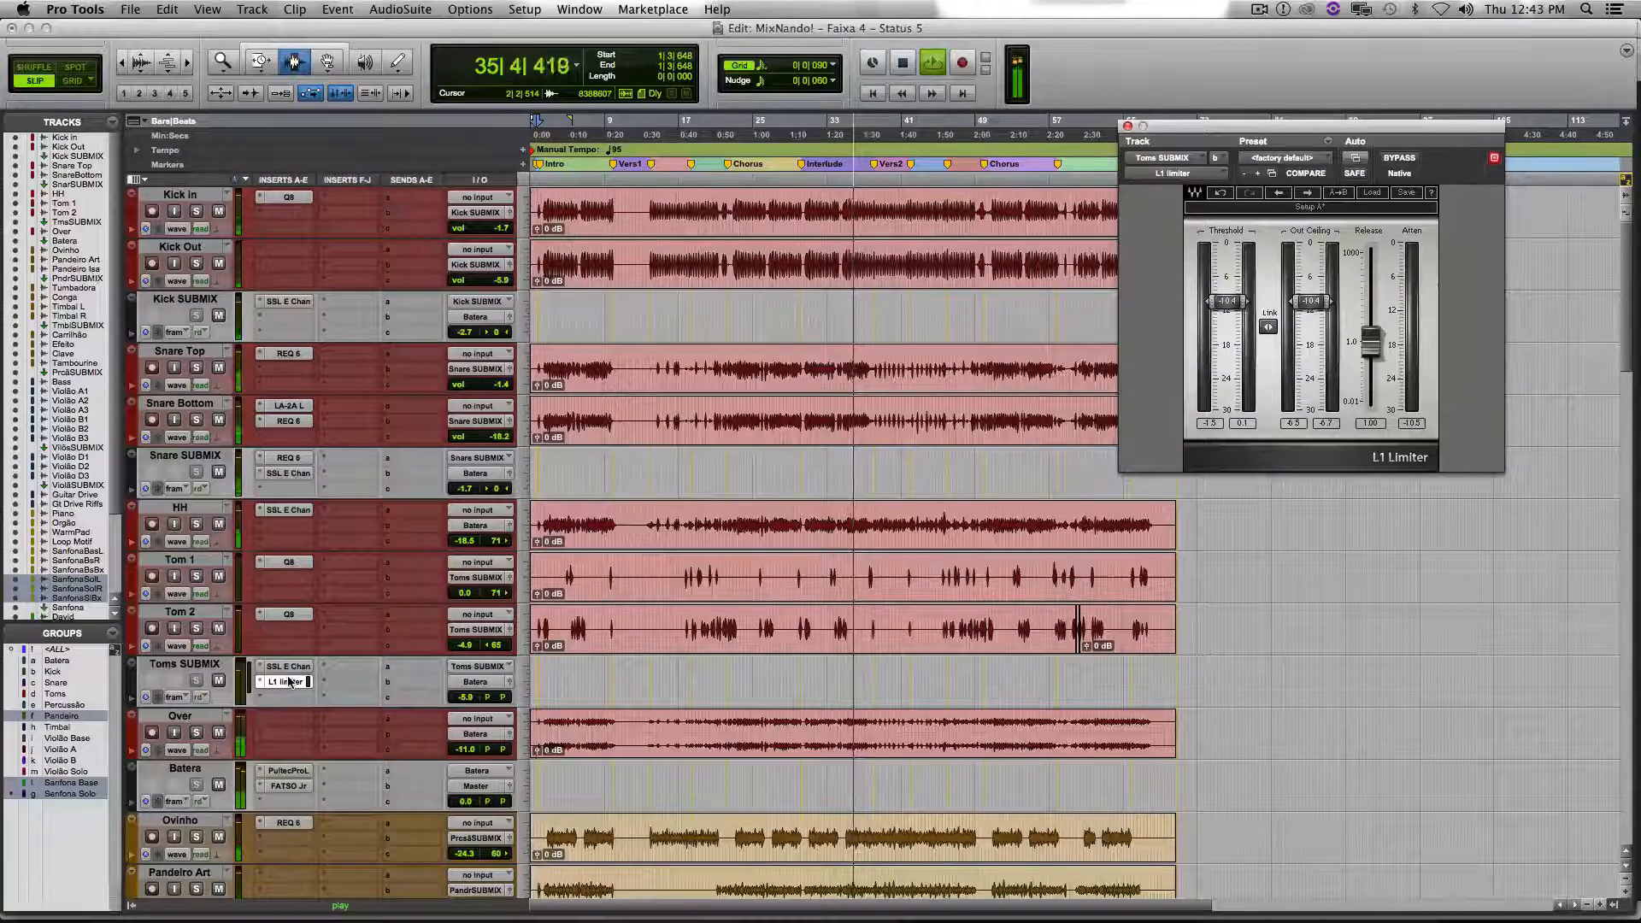
click(296, 562)
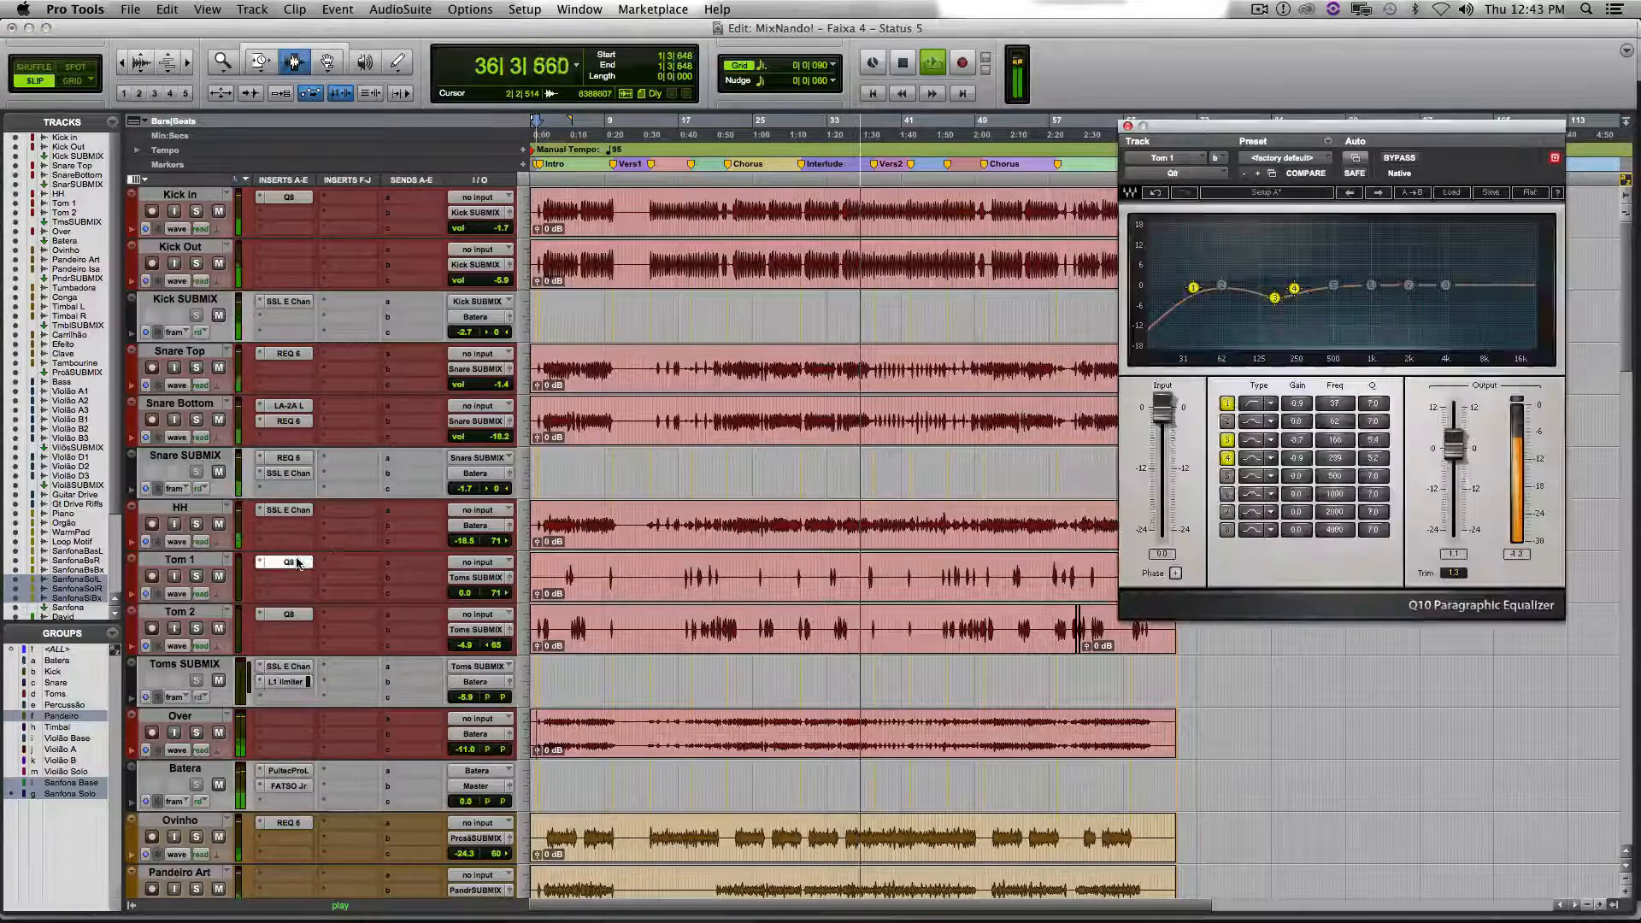
click(291, 614)
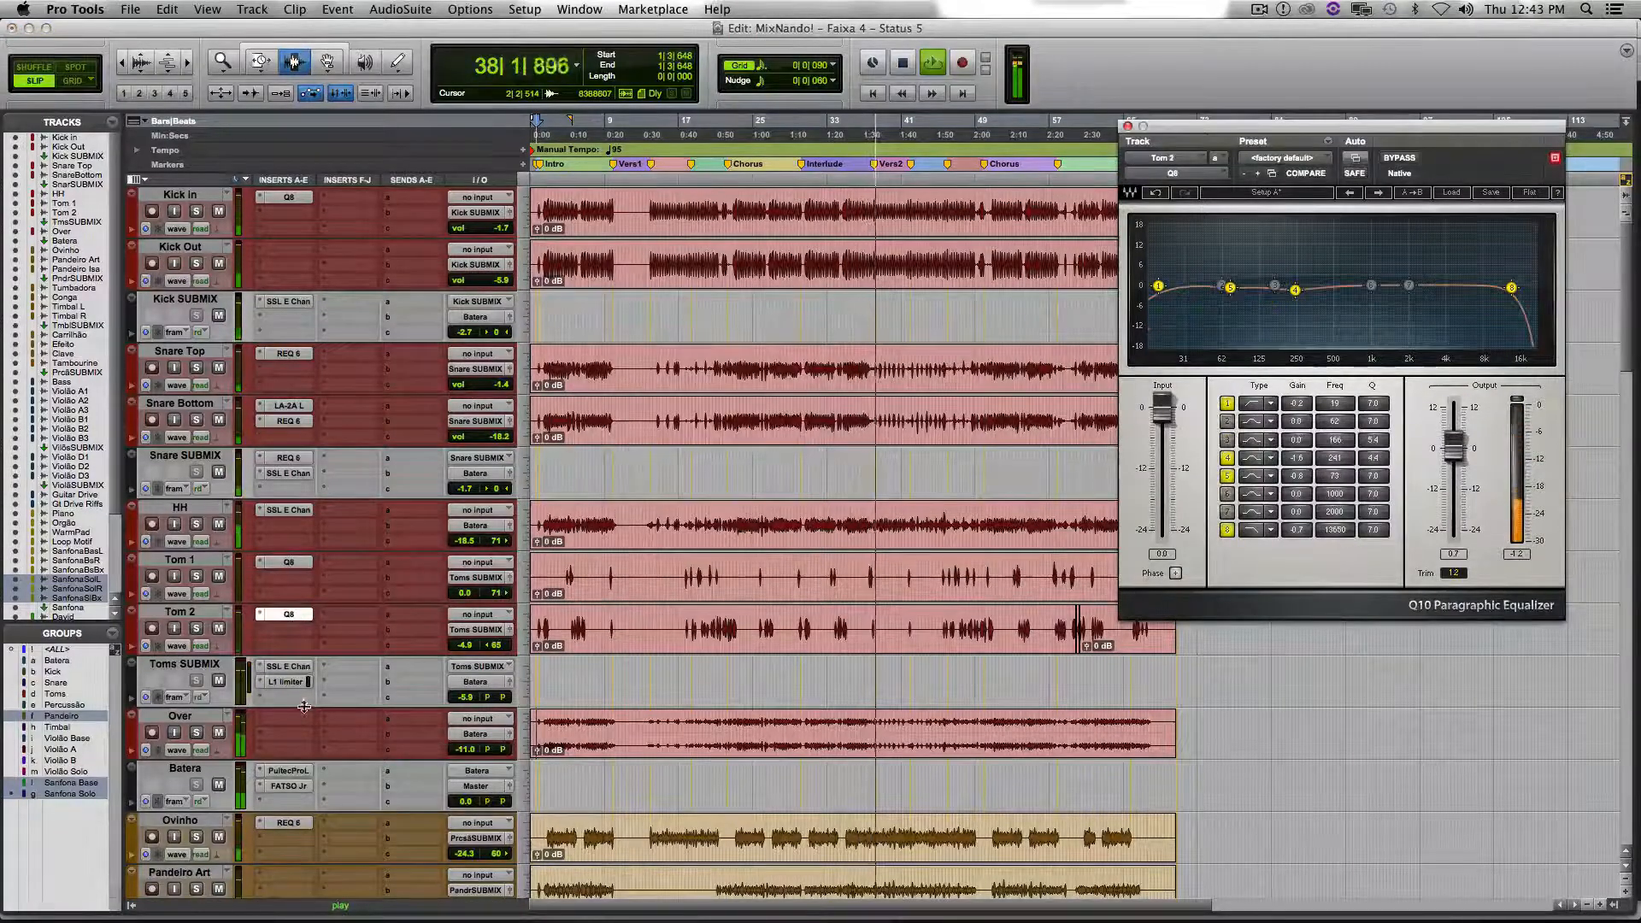
Review the Batera submix's Pultec-Pro equalizer and FATSO Jr, moving the plug-in window so it is fully in view.
click(289, 772)
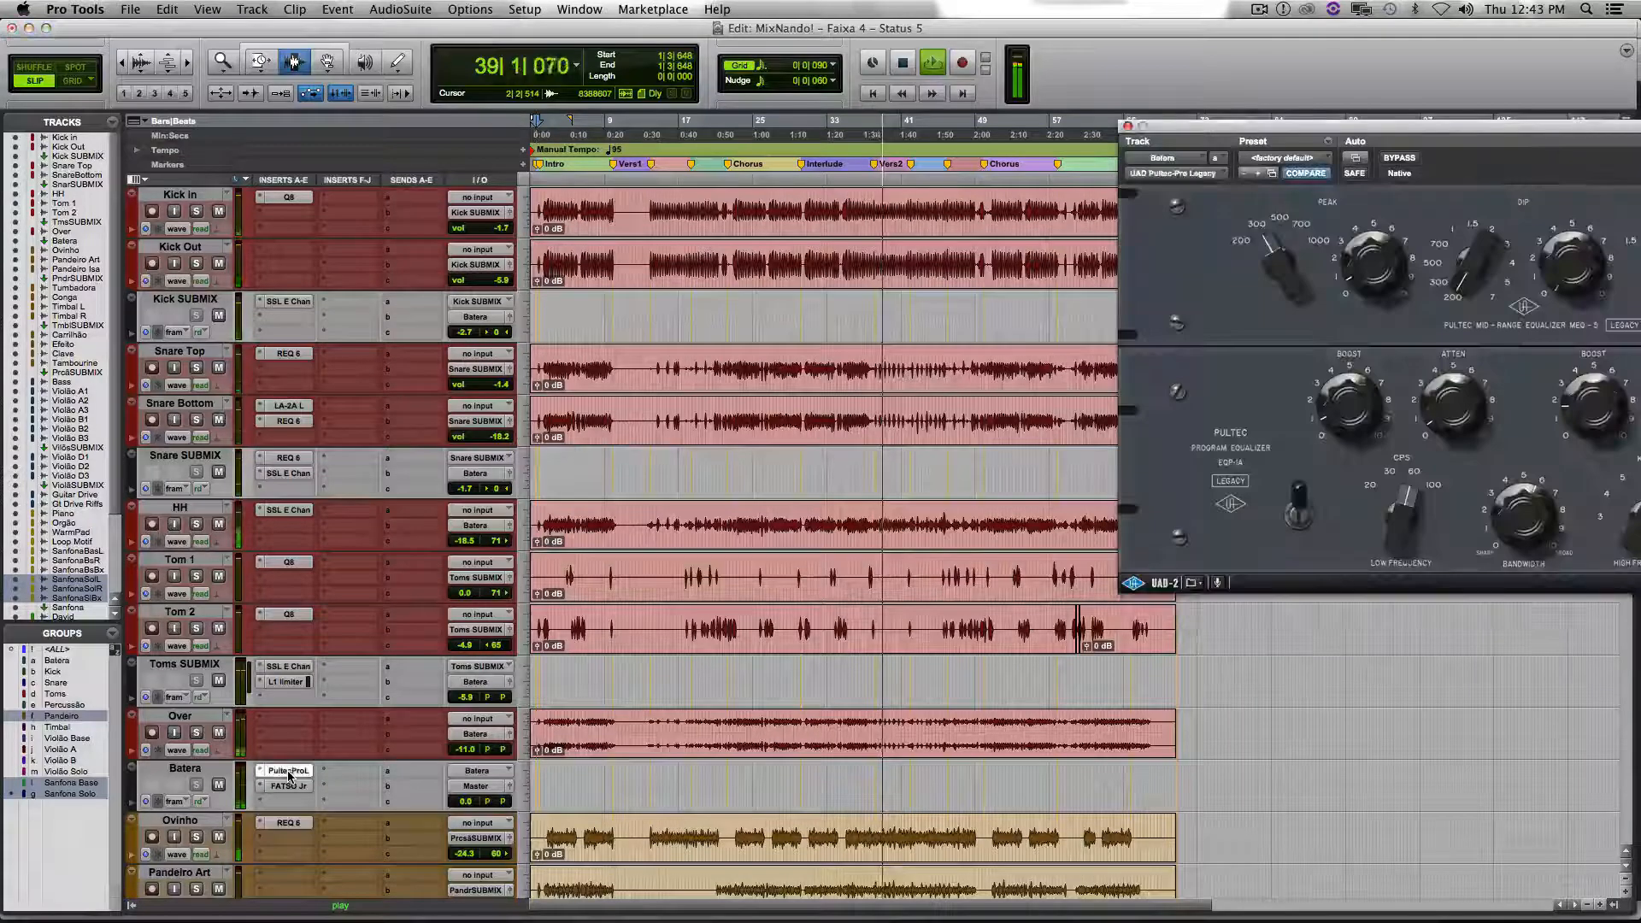
drag(1422, 127, 878, 26)
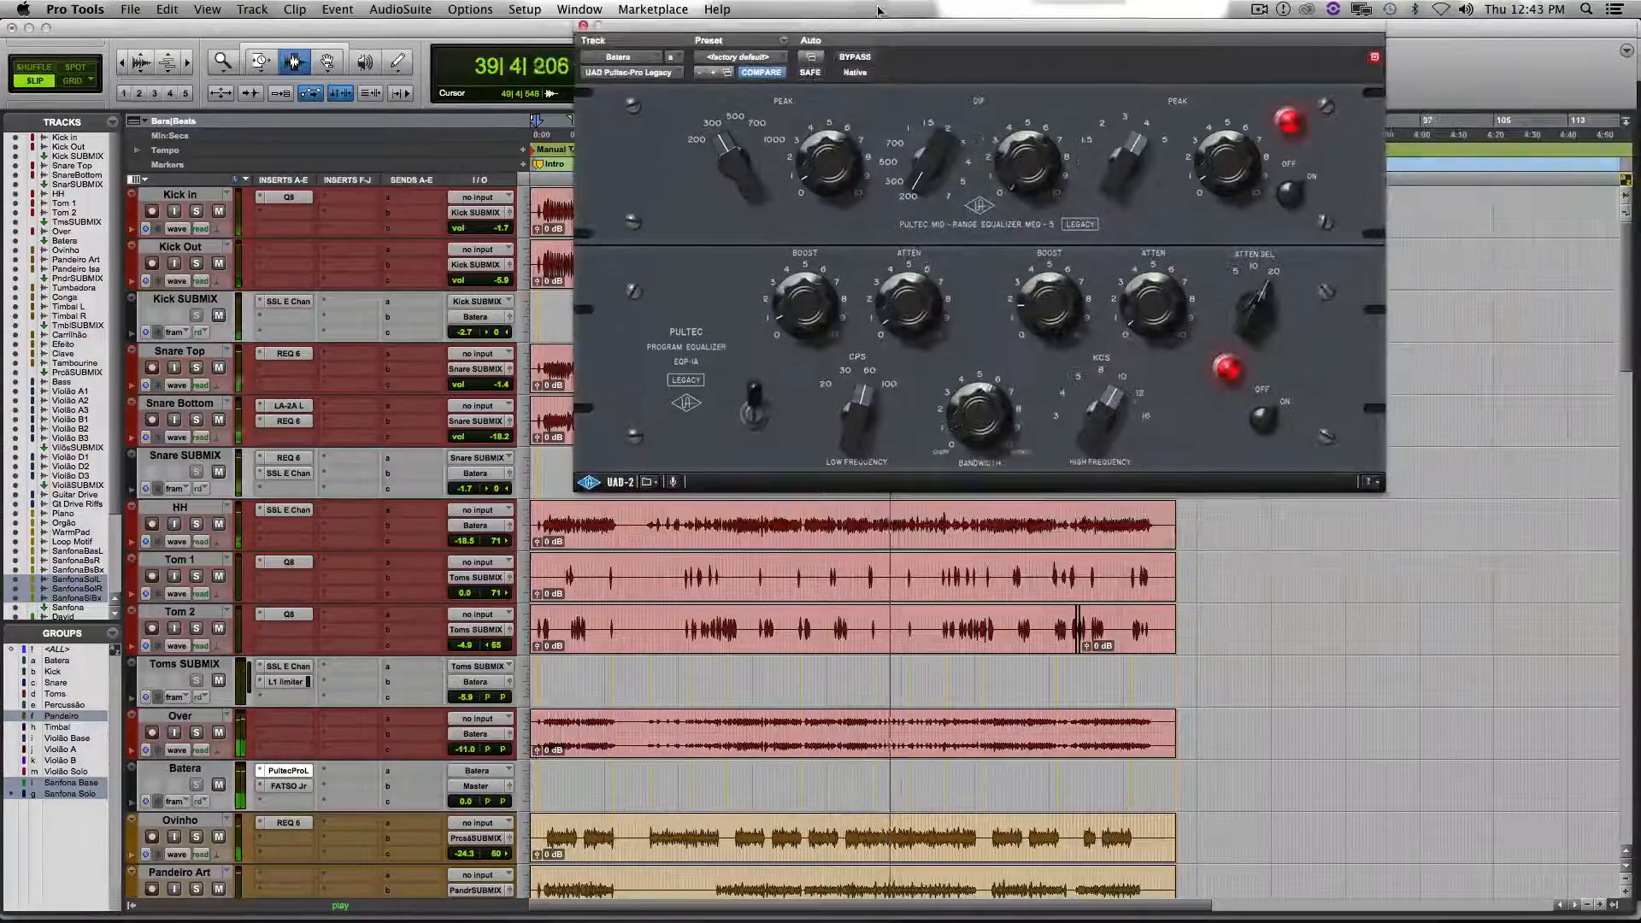
click(288, 786)
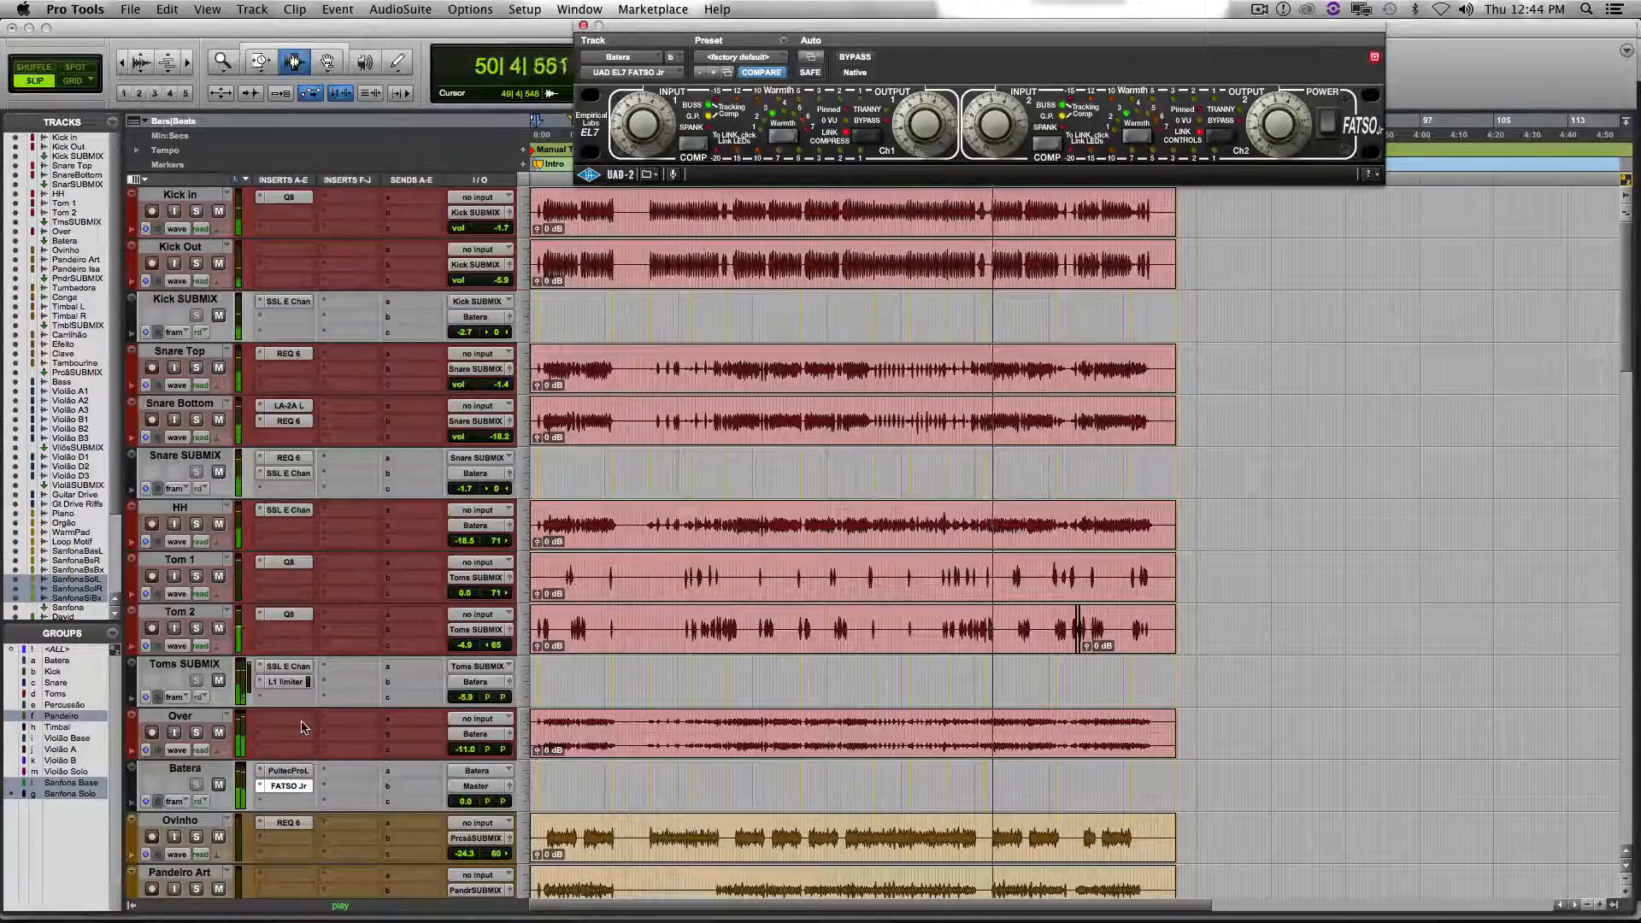
Open the Toms SUBMIX's SSL E Channel Strip and look through the session's tracks down to Master 1.
click(292, 668)
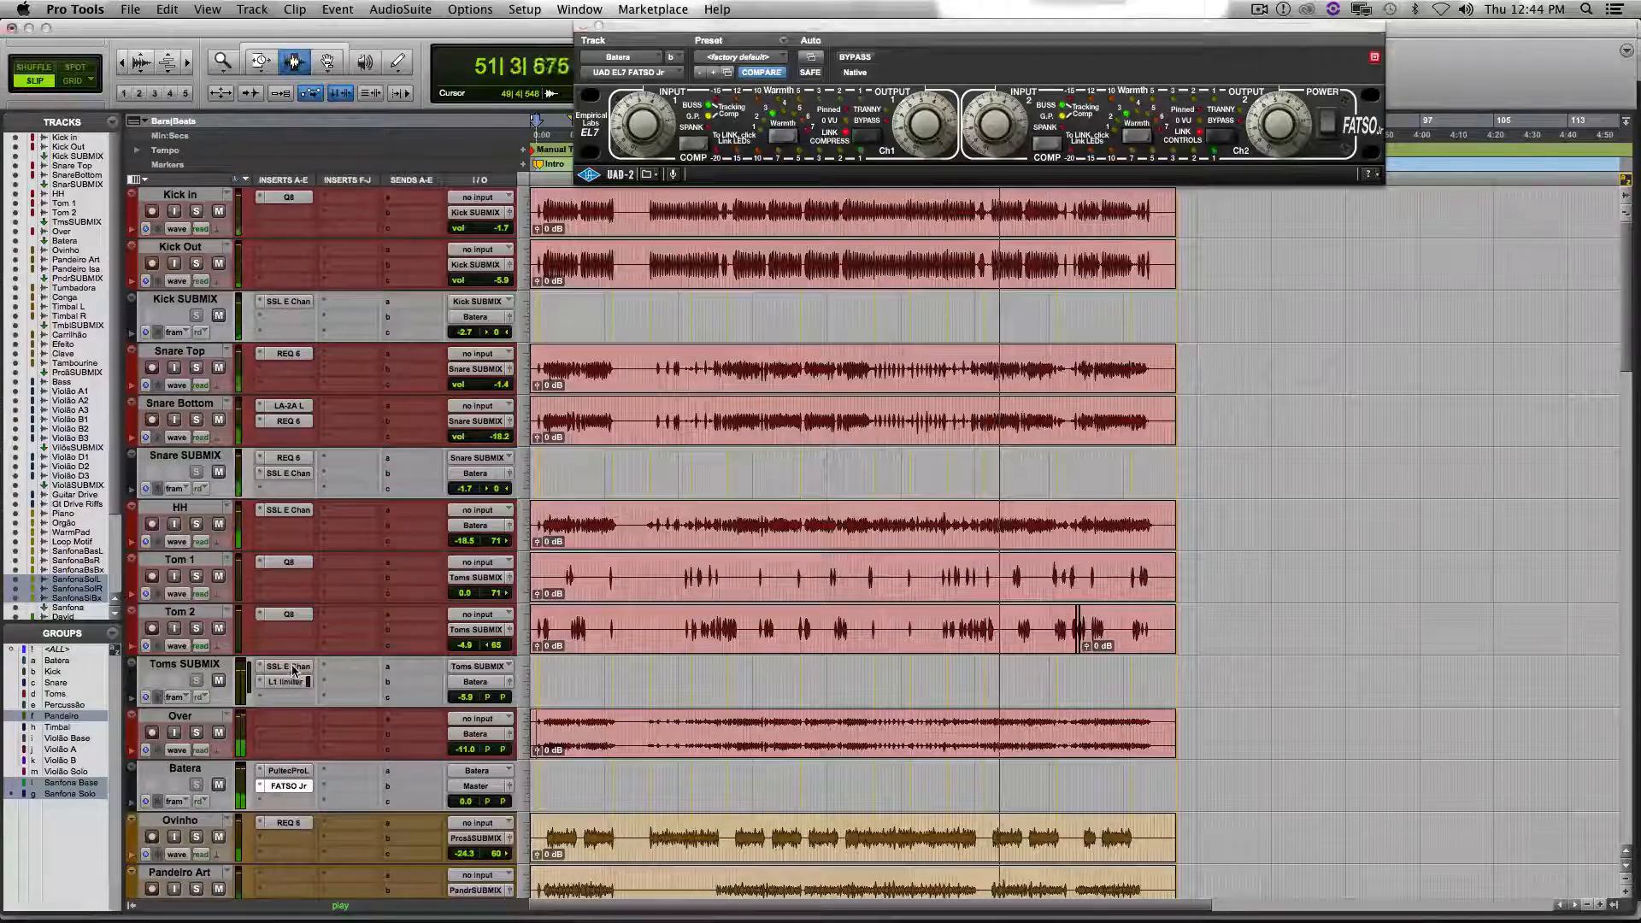
scroll(569, 751, down, 4)
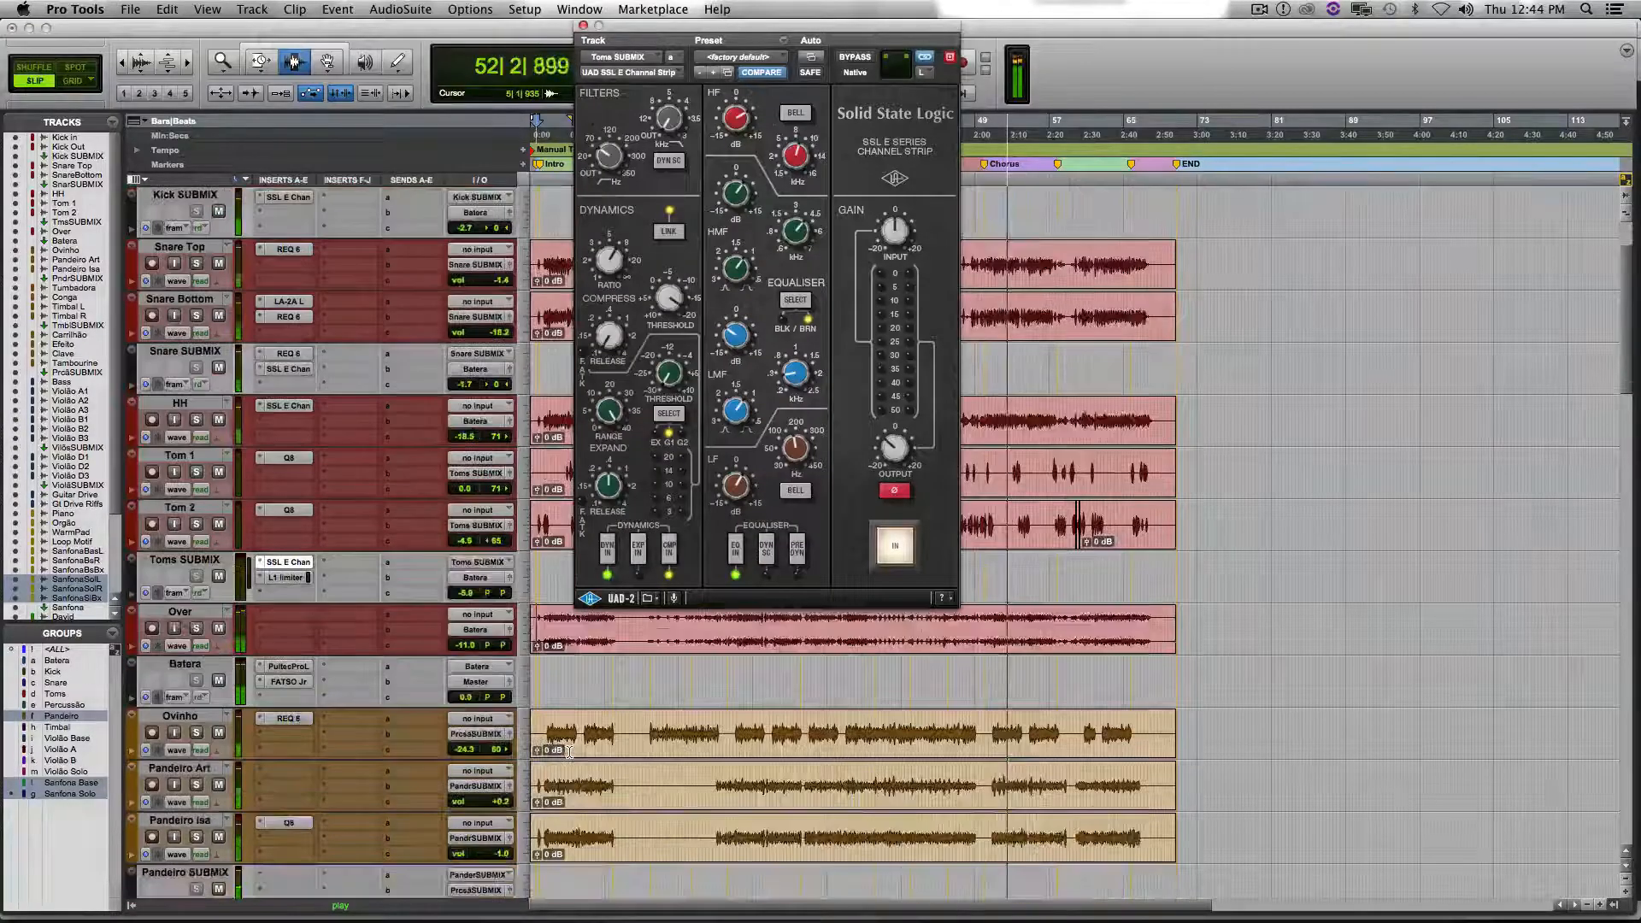
scroll(569, 751, down, 4)
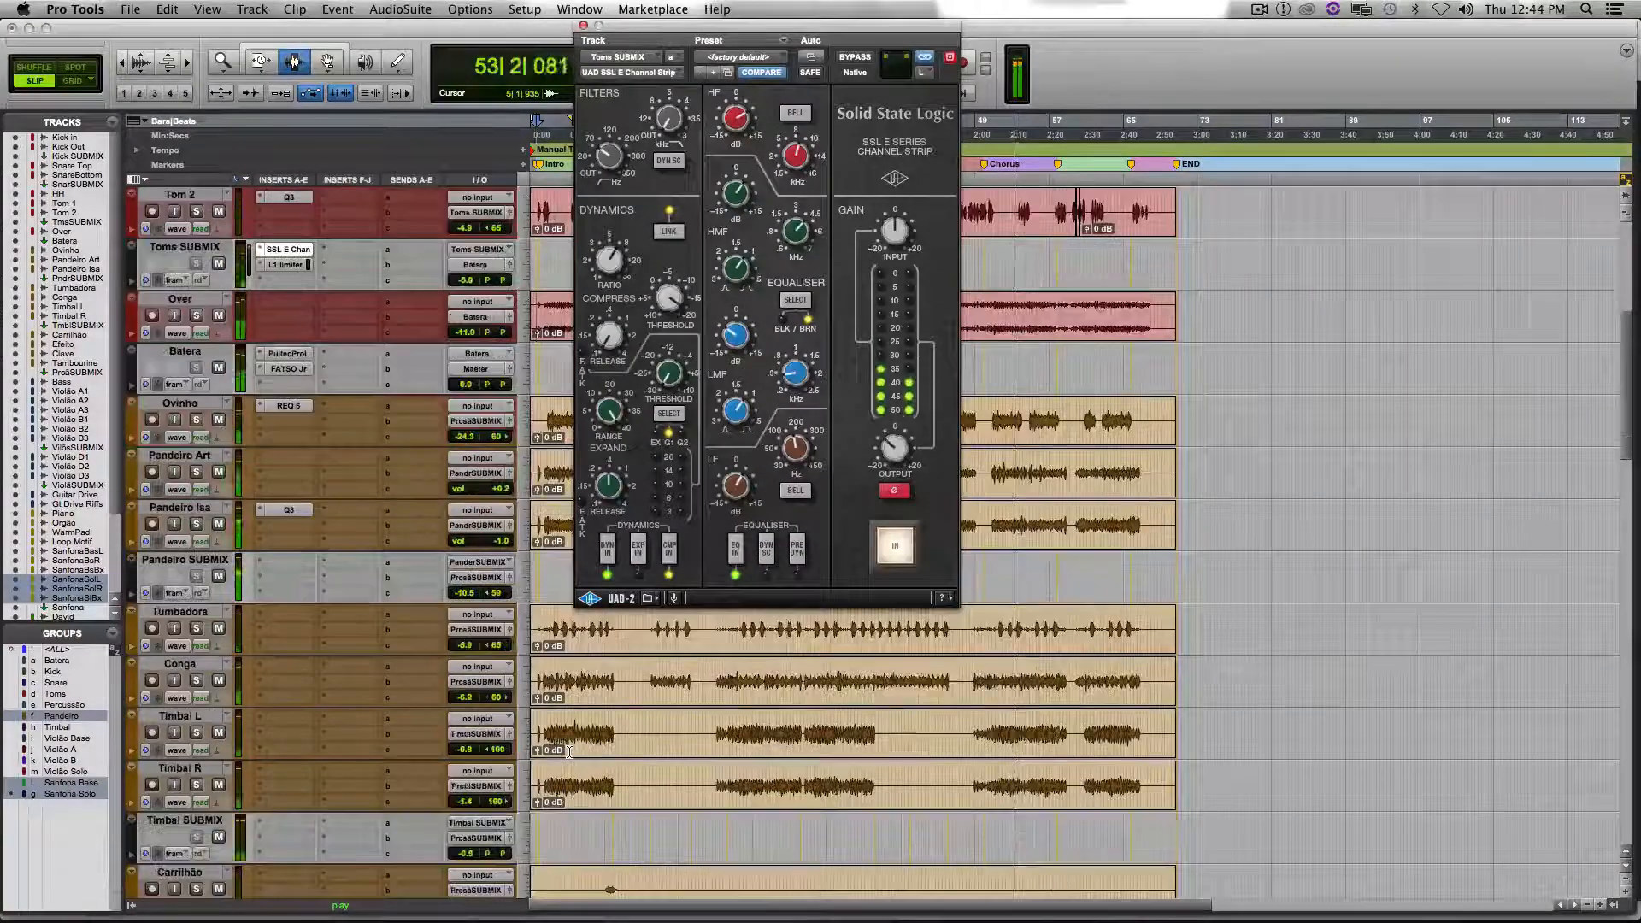
scroll(570, 752, down, 1)
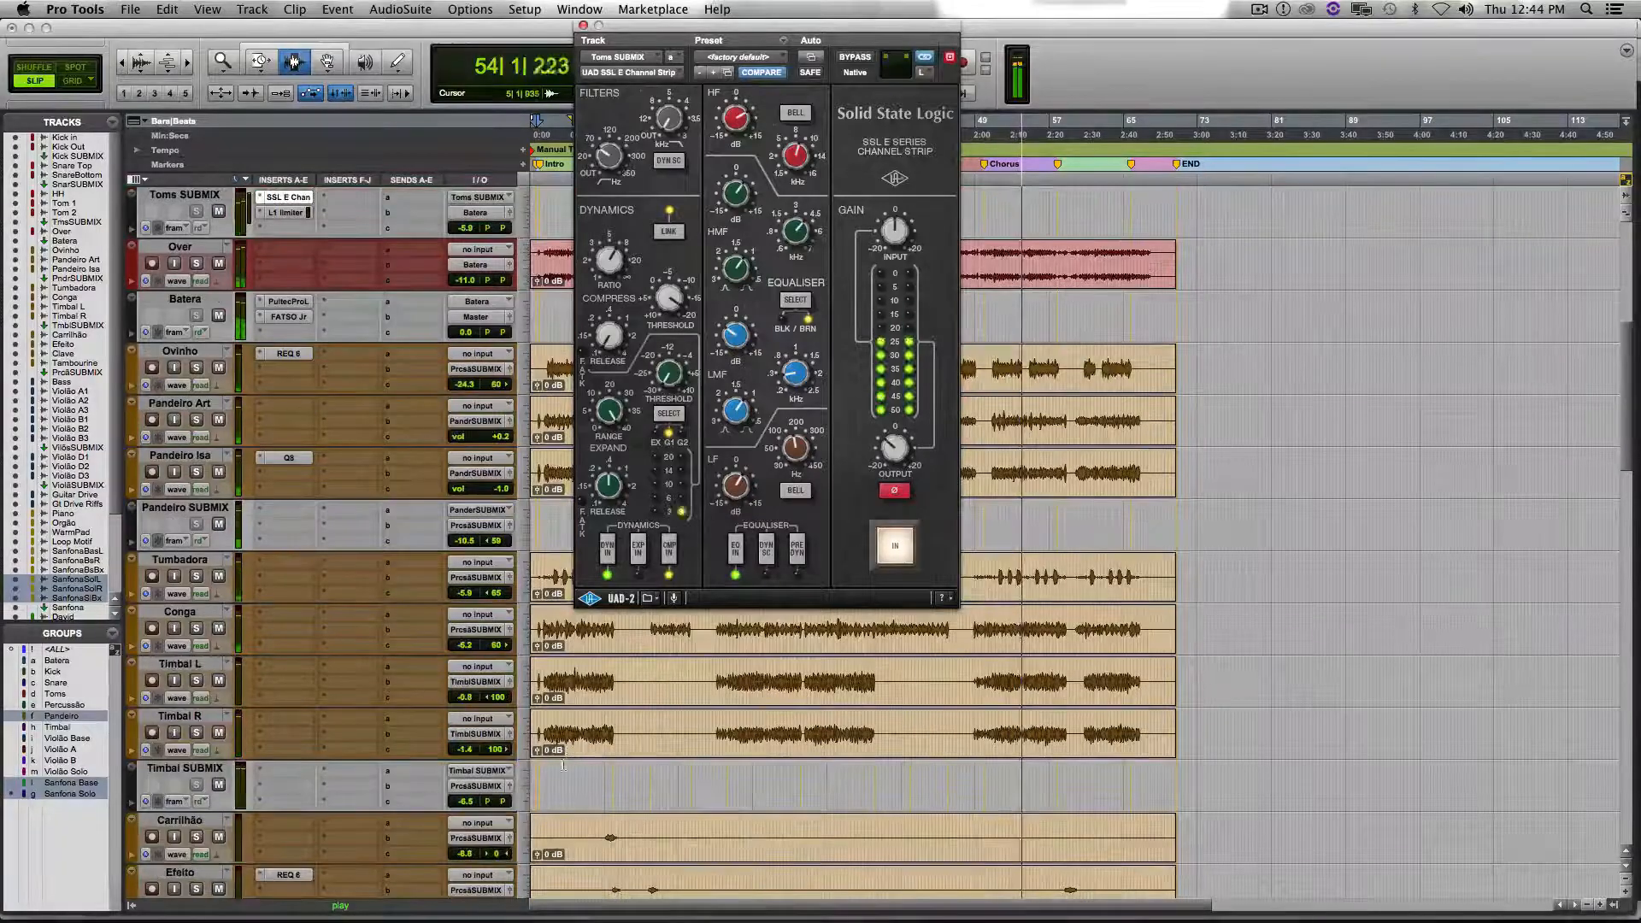
scroll(554, 793, down, 20)
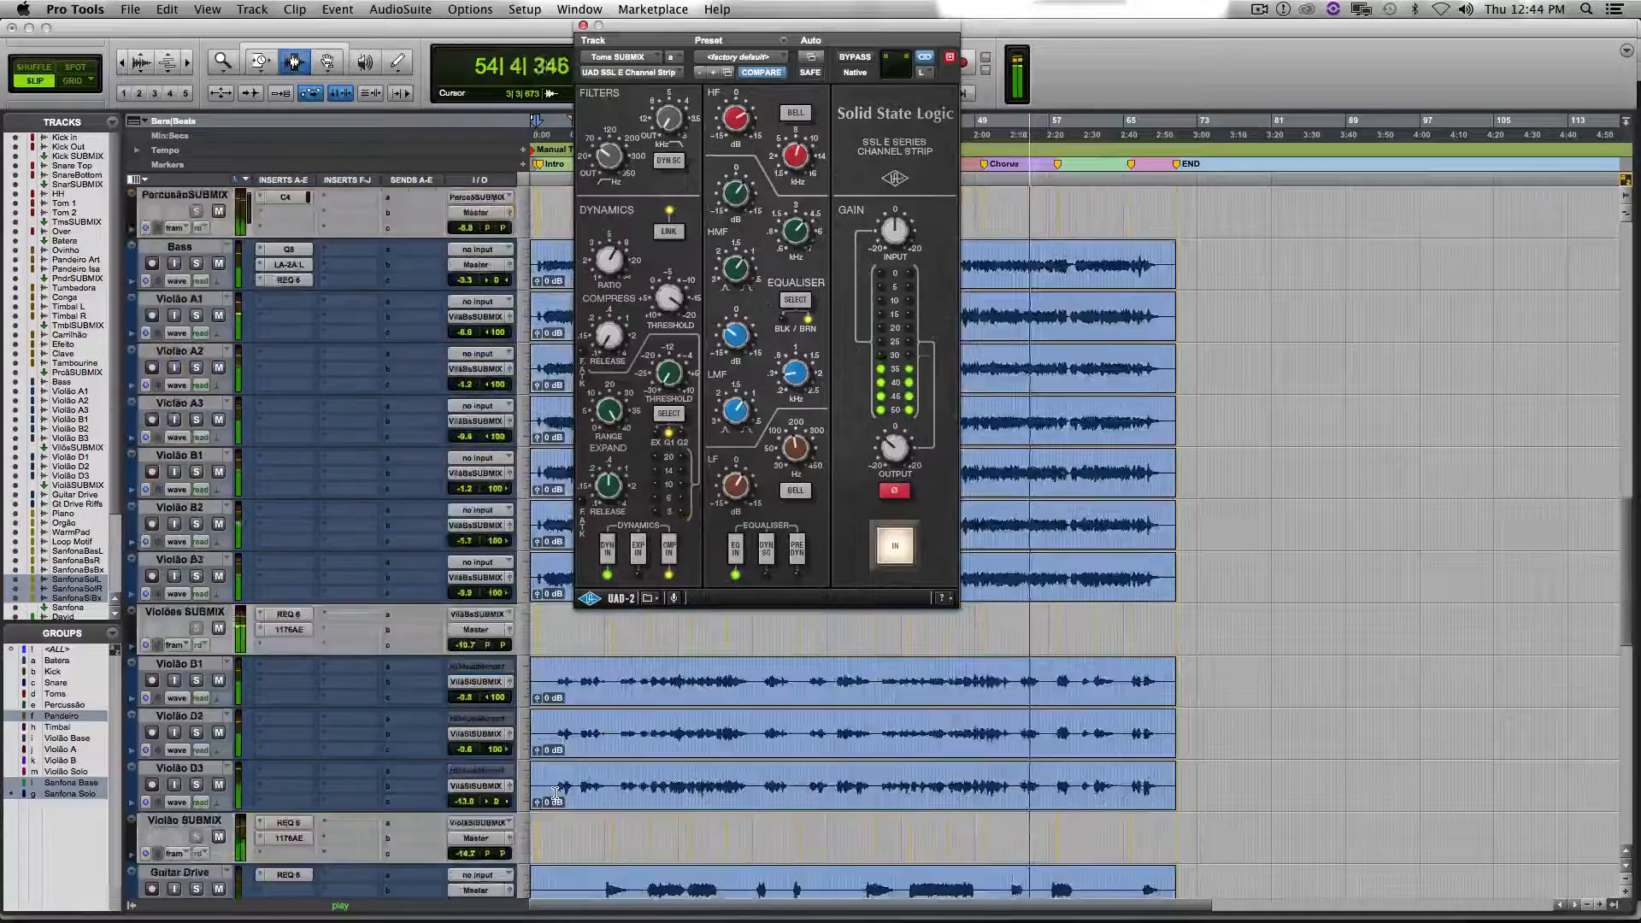
scroll(554, 794, down, 13)
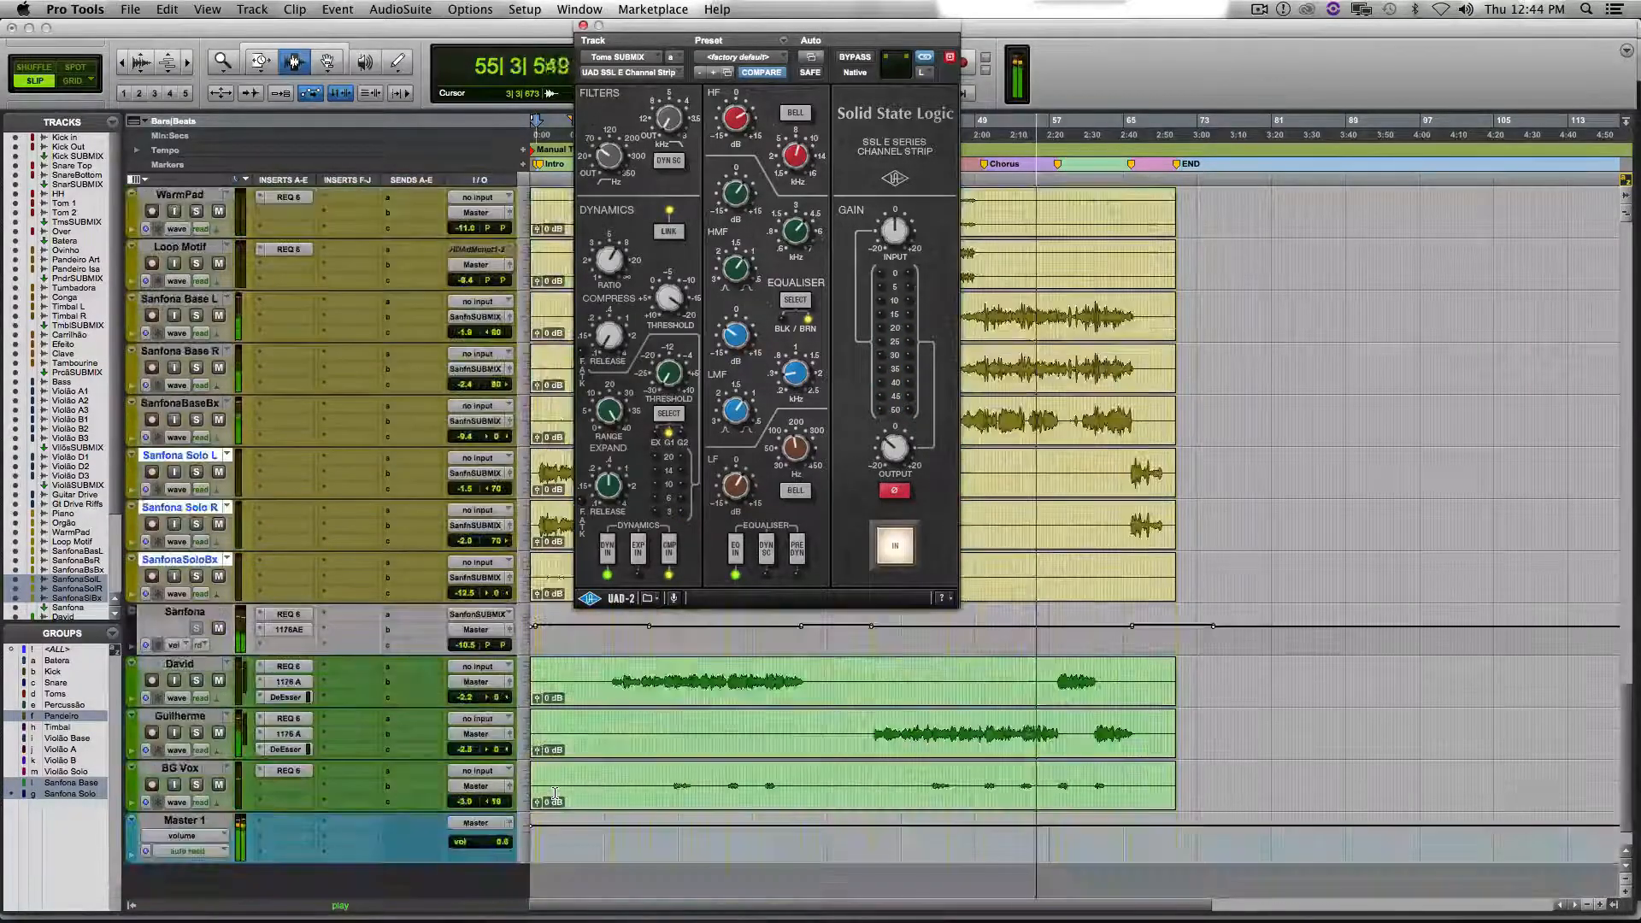
Look back through the tracks from the vocals up to Kick In and close the SSL E Channel Strip window.
scroll(568, 783, up, 2)
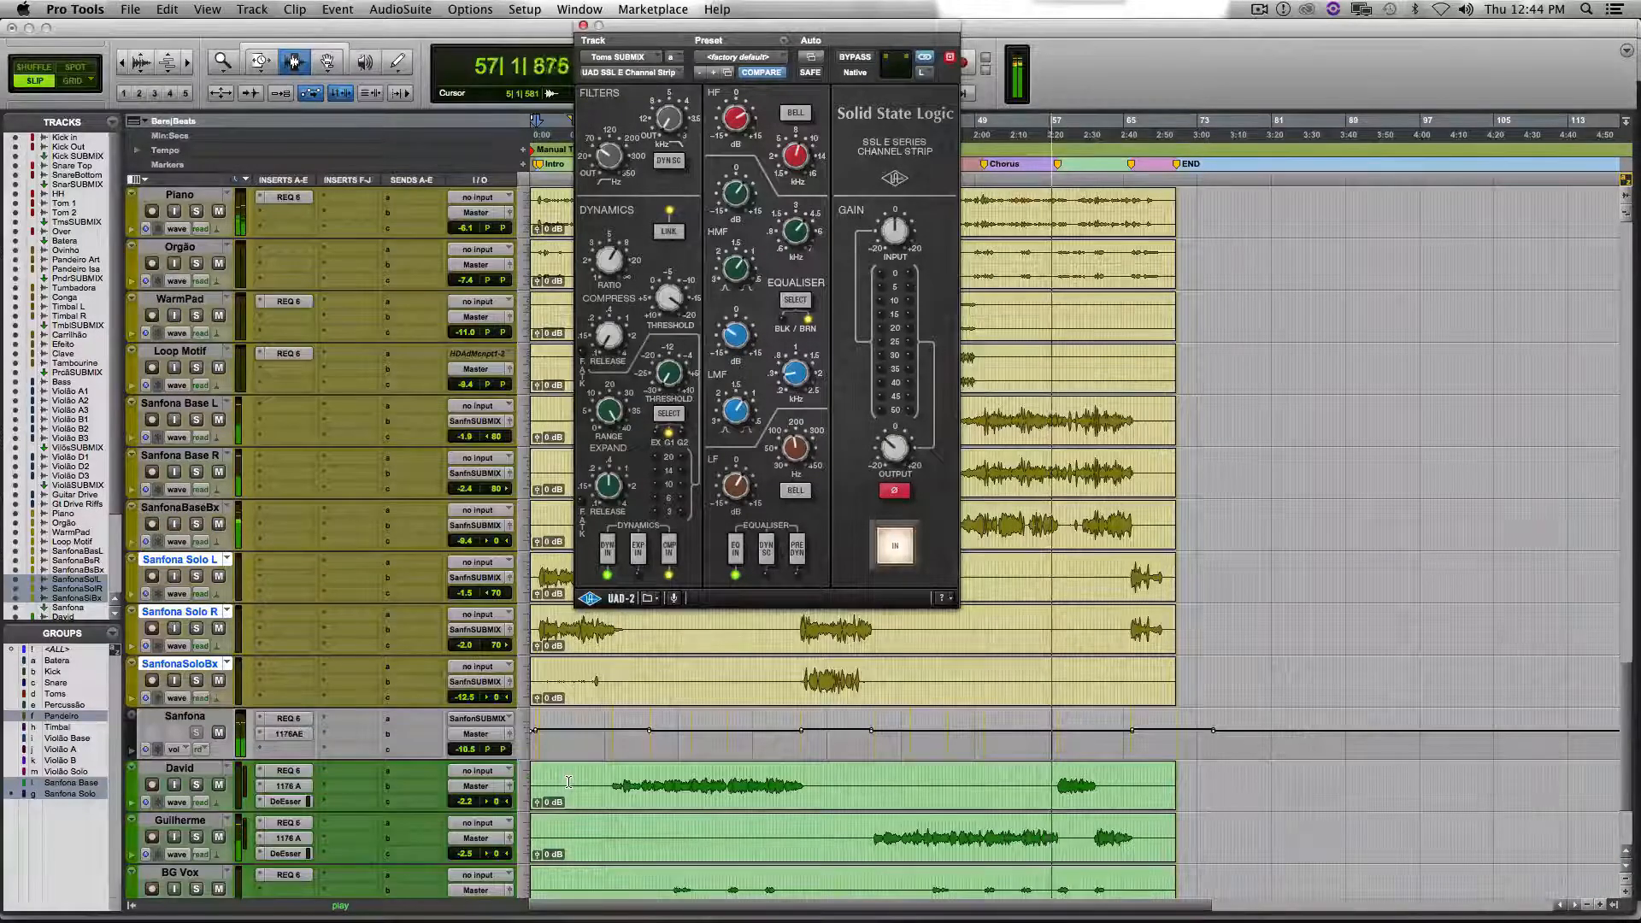
scroll(569, 782, up, 5)
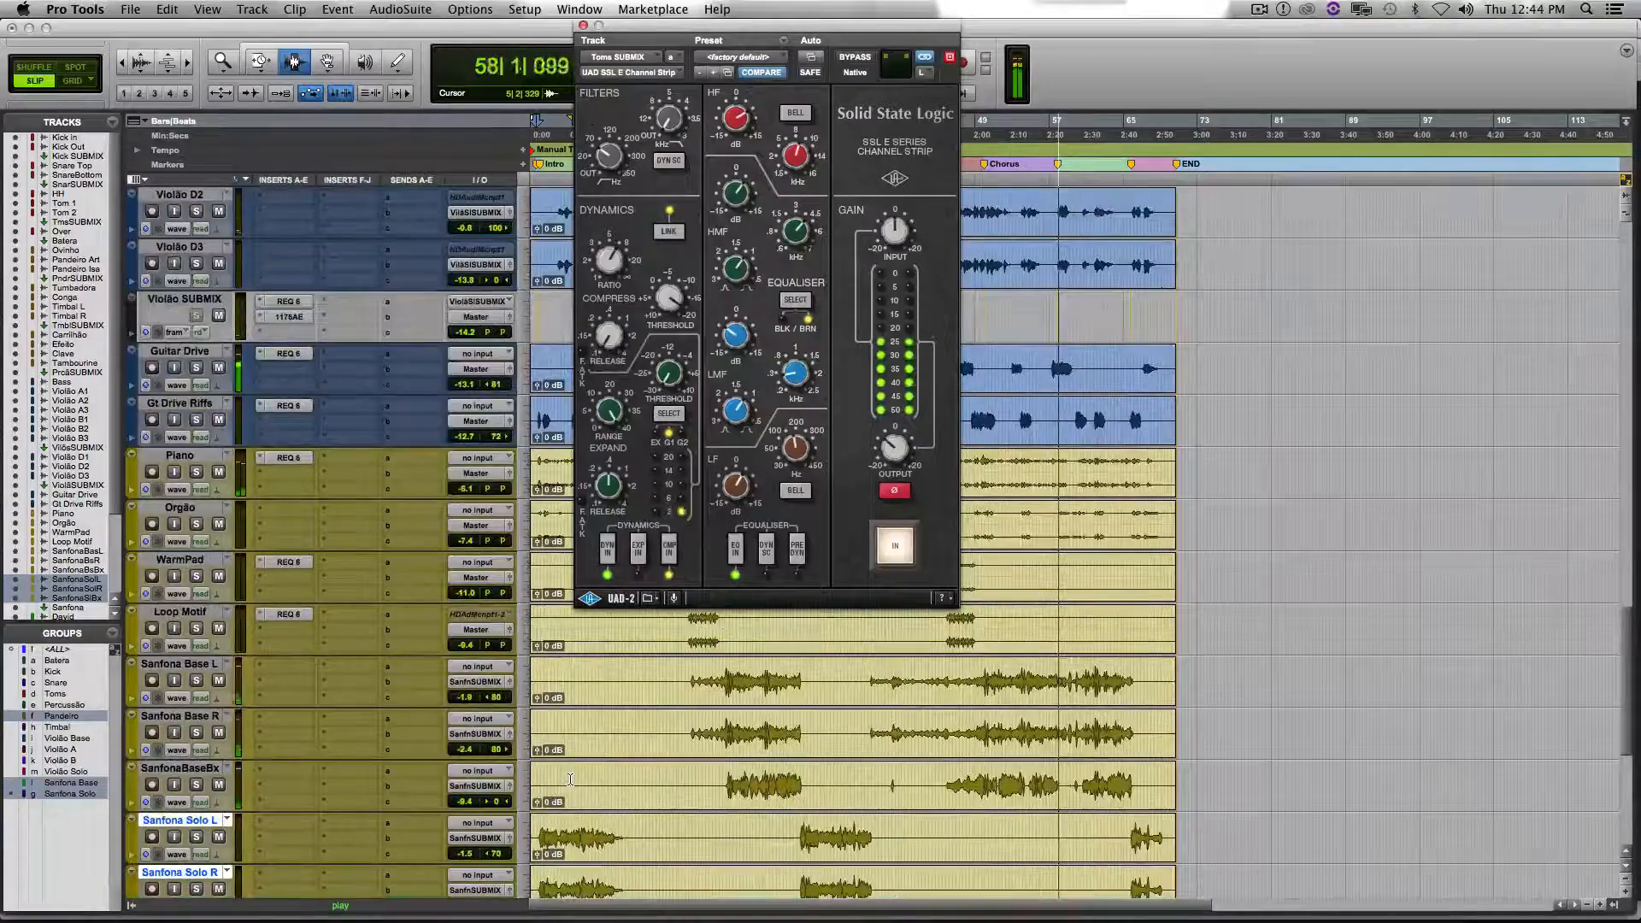
scroll(570, 779, up, 4)
scroll(570, 780, up, 4)
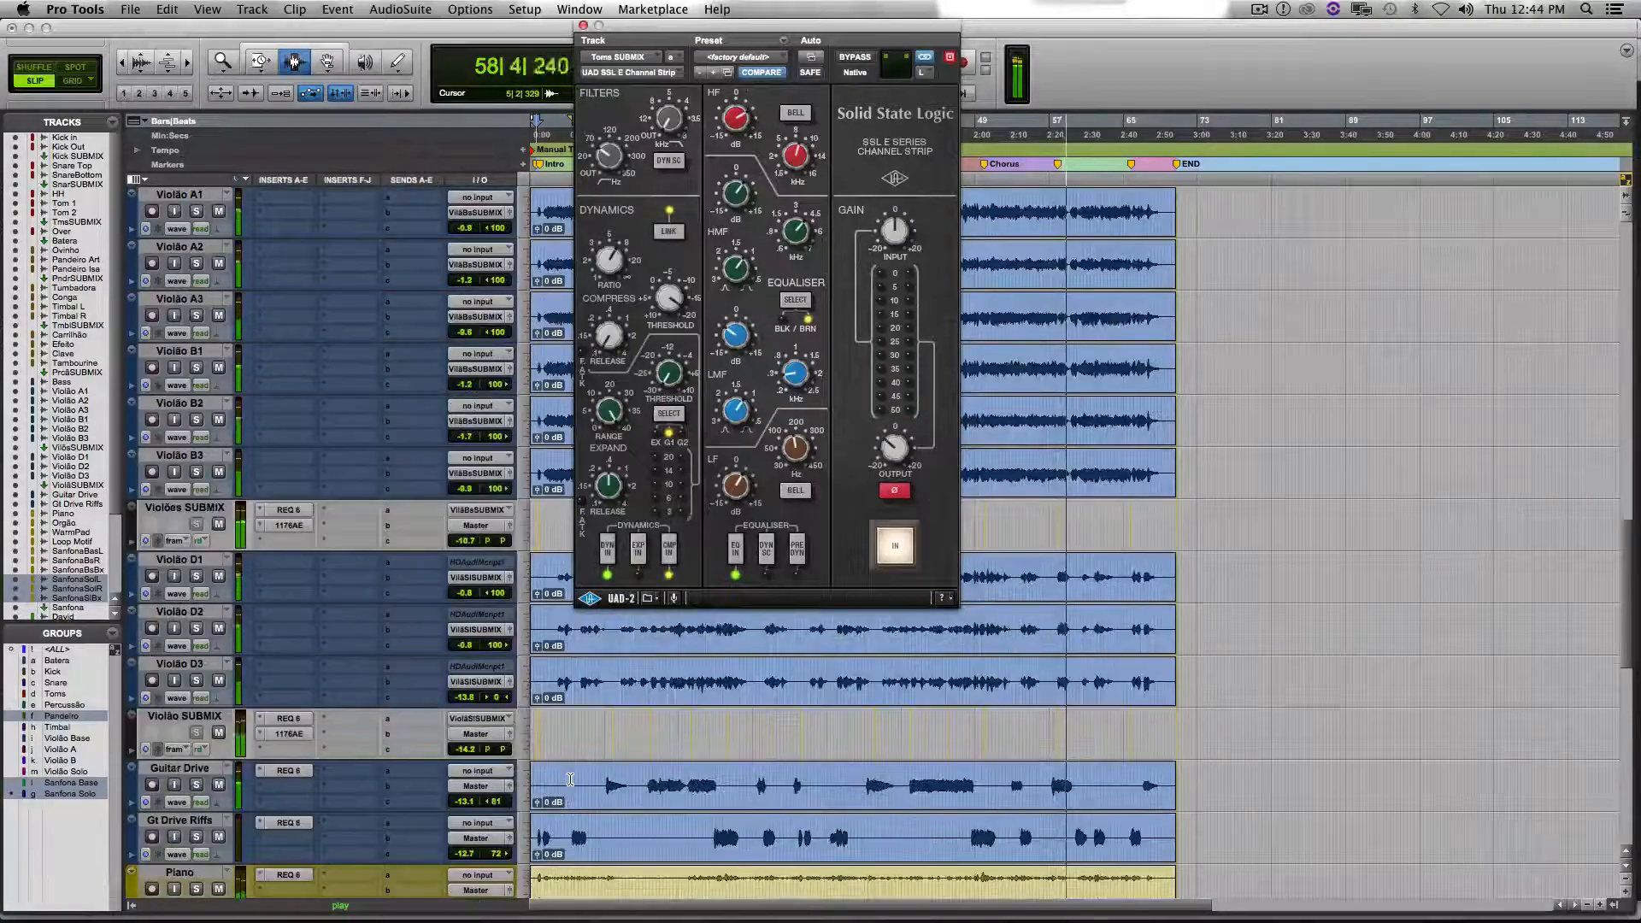
scroll(570, 779, up, 14)
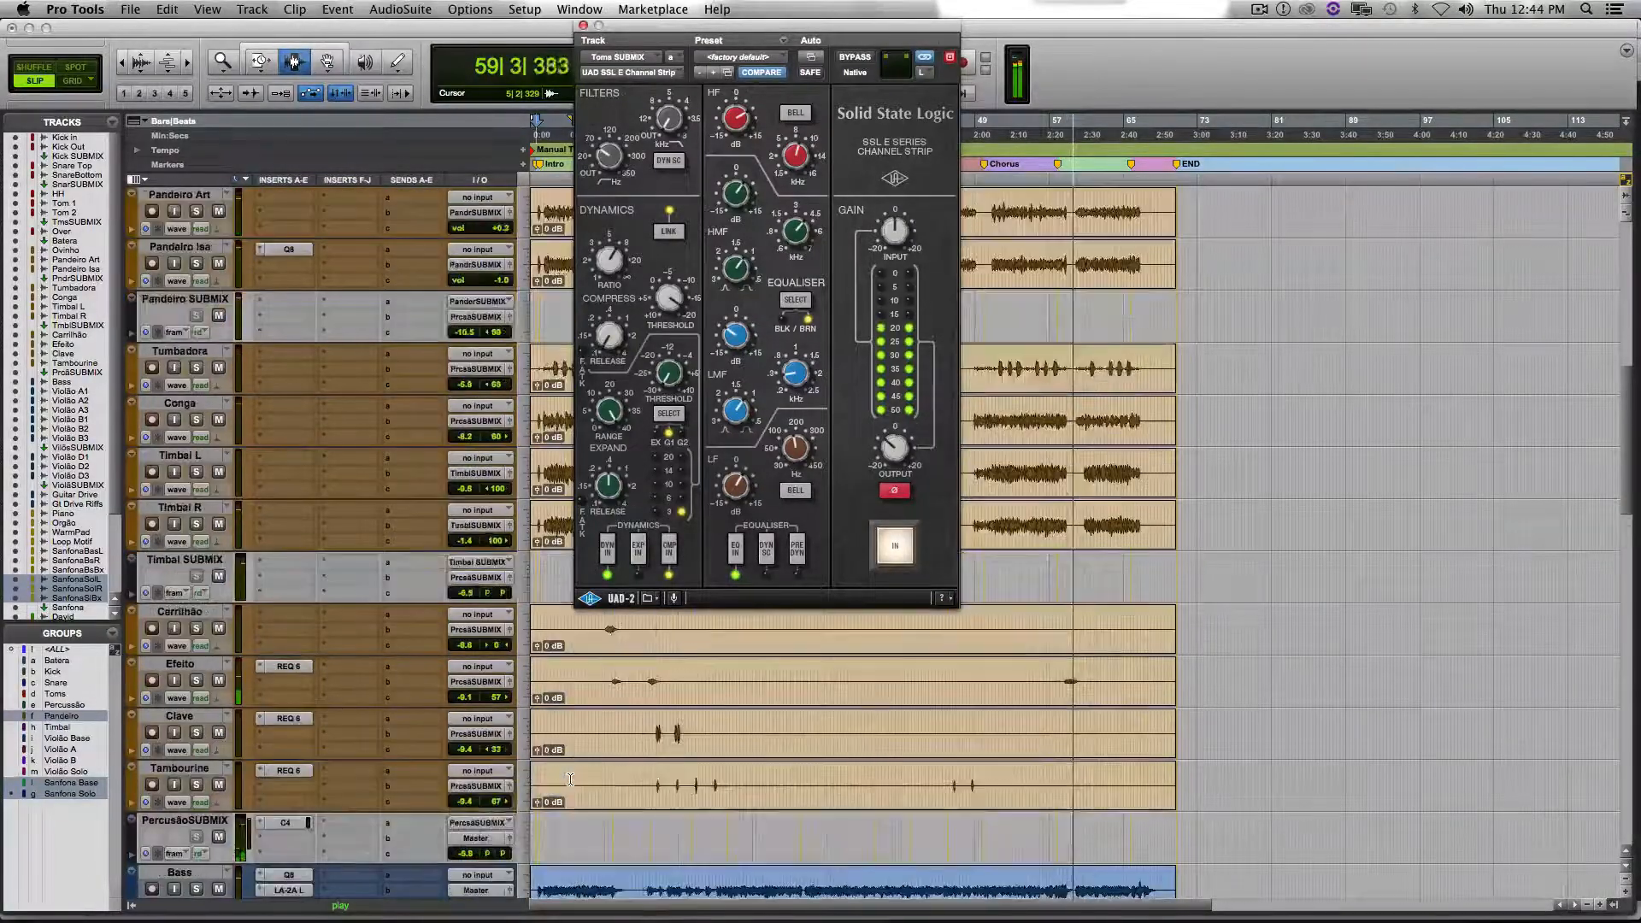
scroll(570, 779, up, 6)
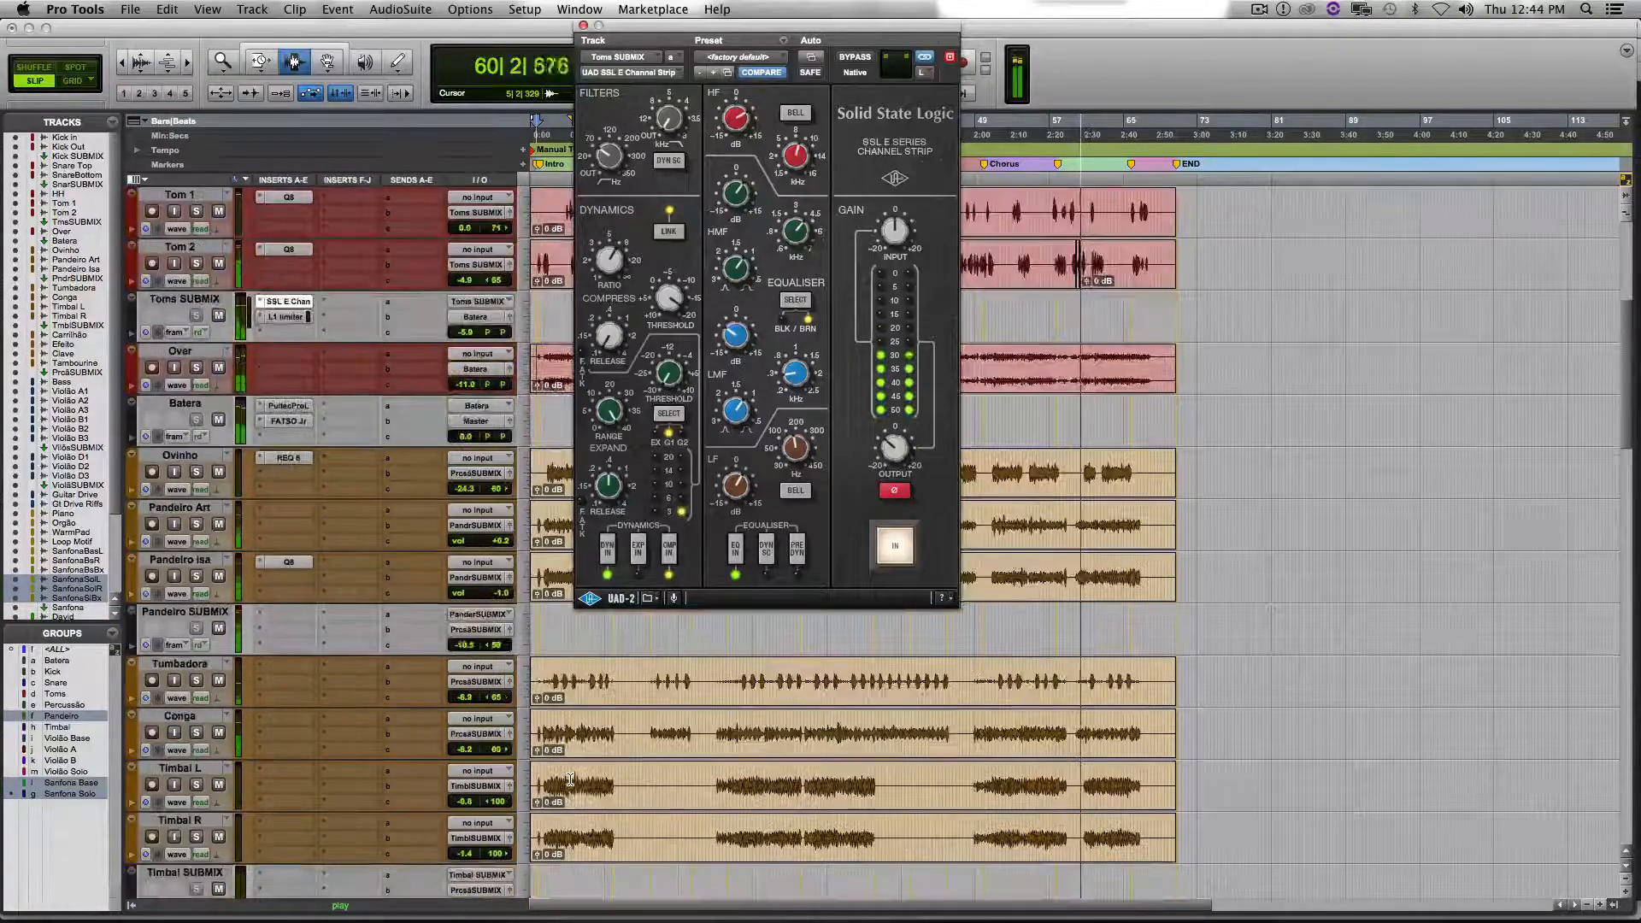
scroll(570, 780, up, 5)
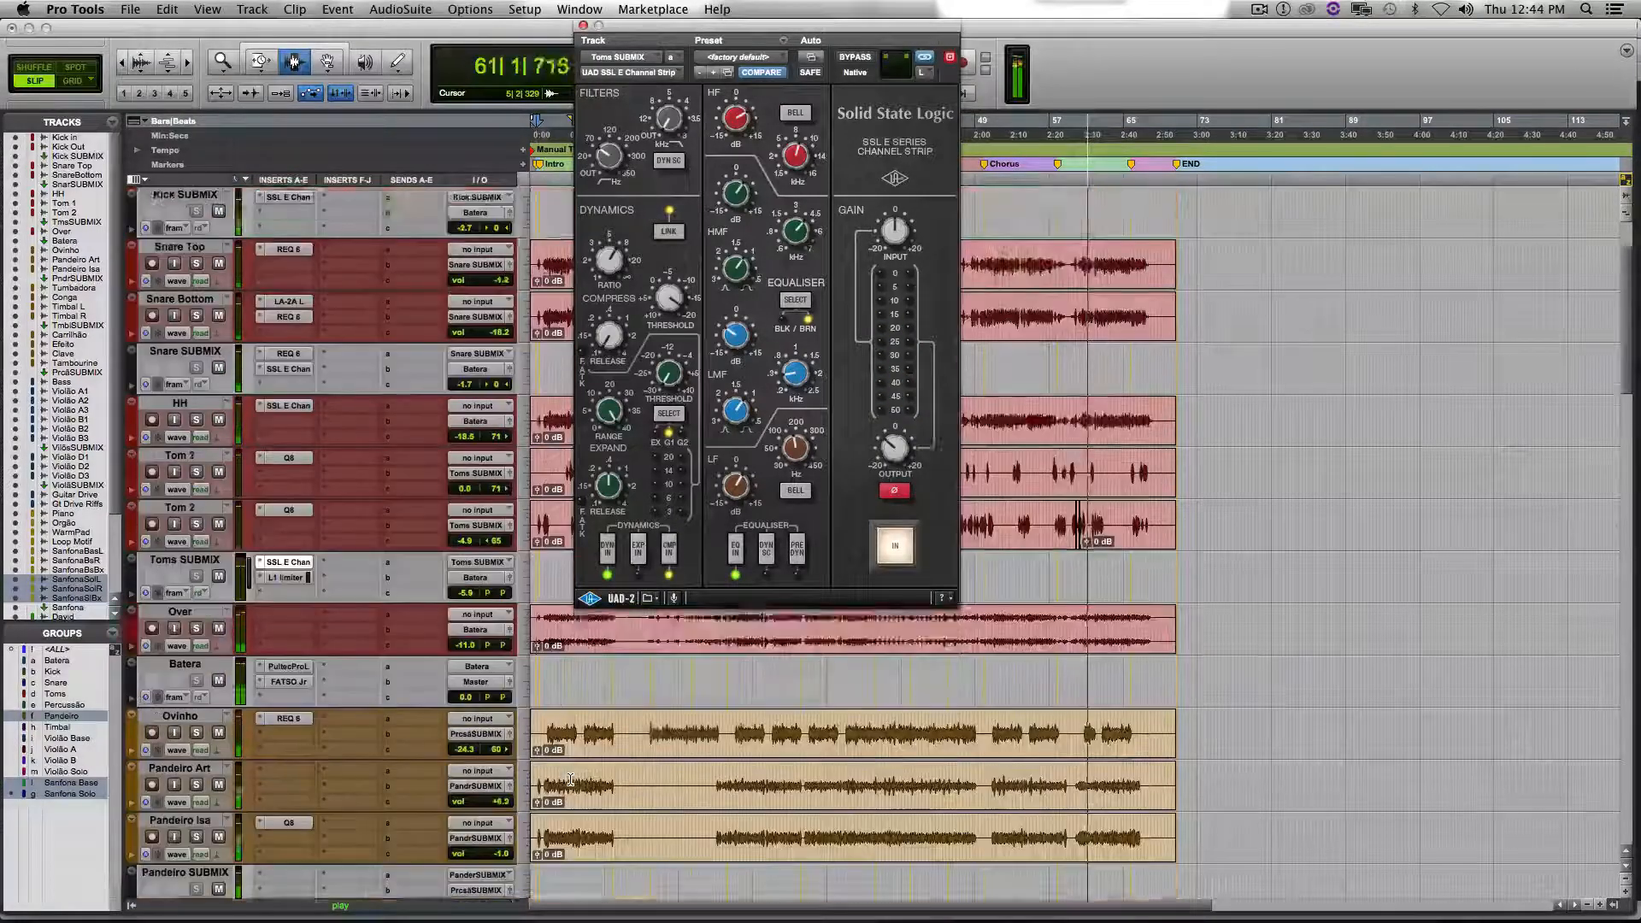
scroll(570, 779, up, 2)
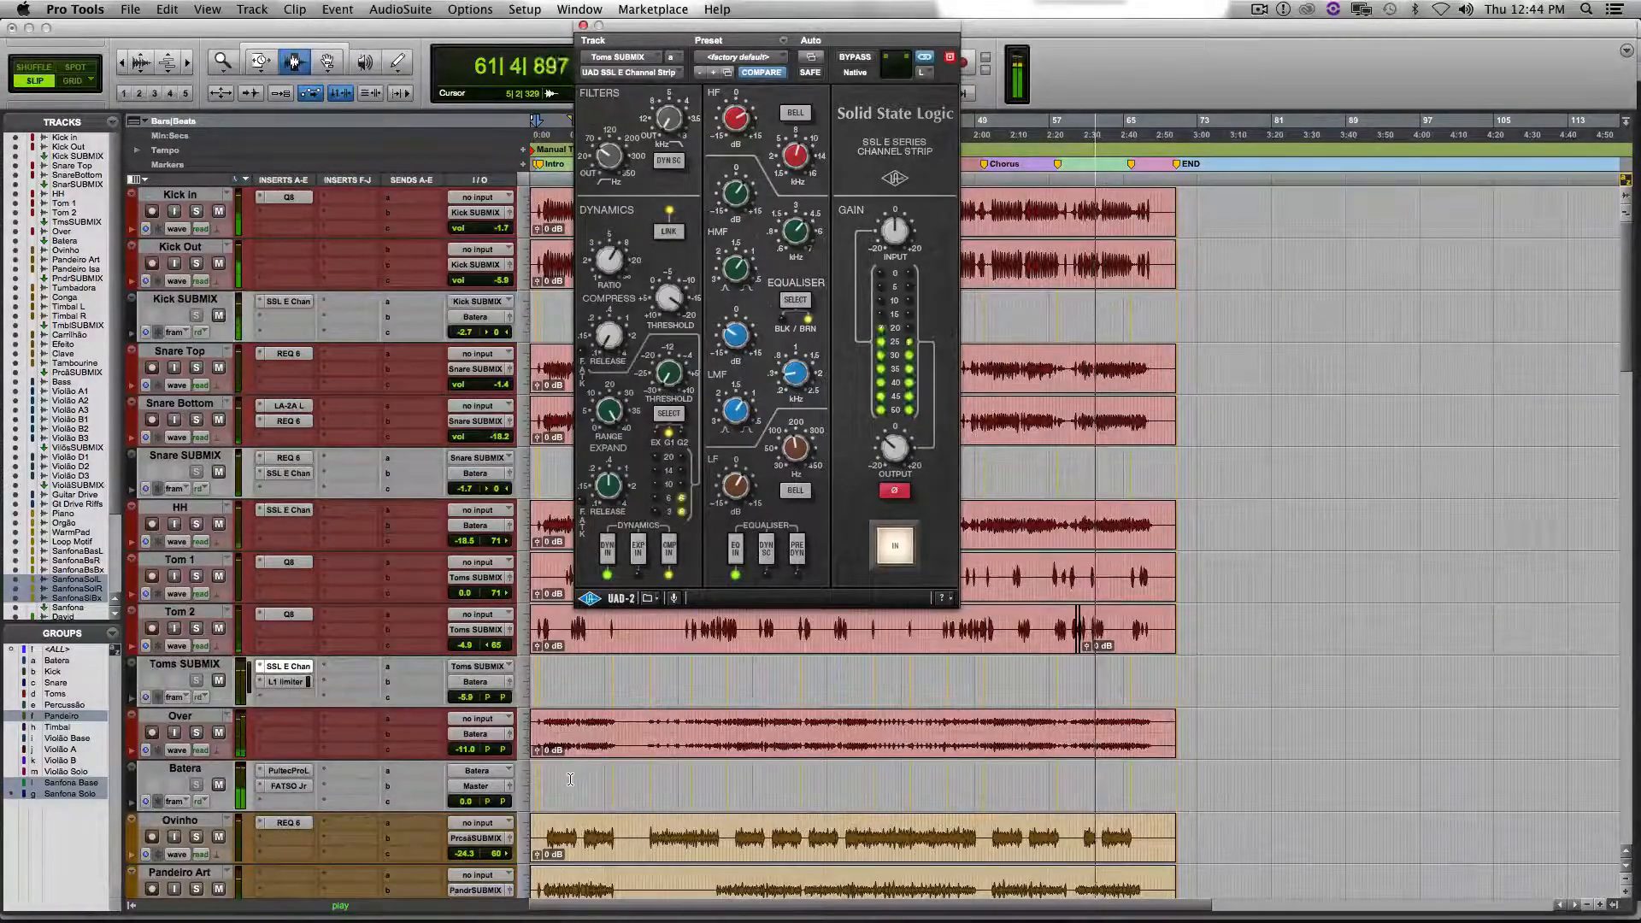
click(584, 27)
Examine the drum and percussion tracks and their submixes, from the snares down to the Bass and back, while the song plays.
scroll(948, 579, down, 4)
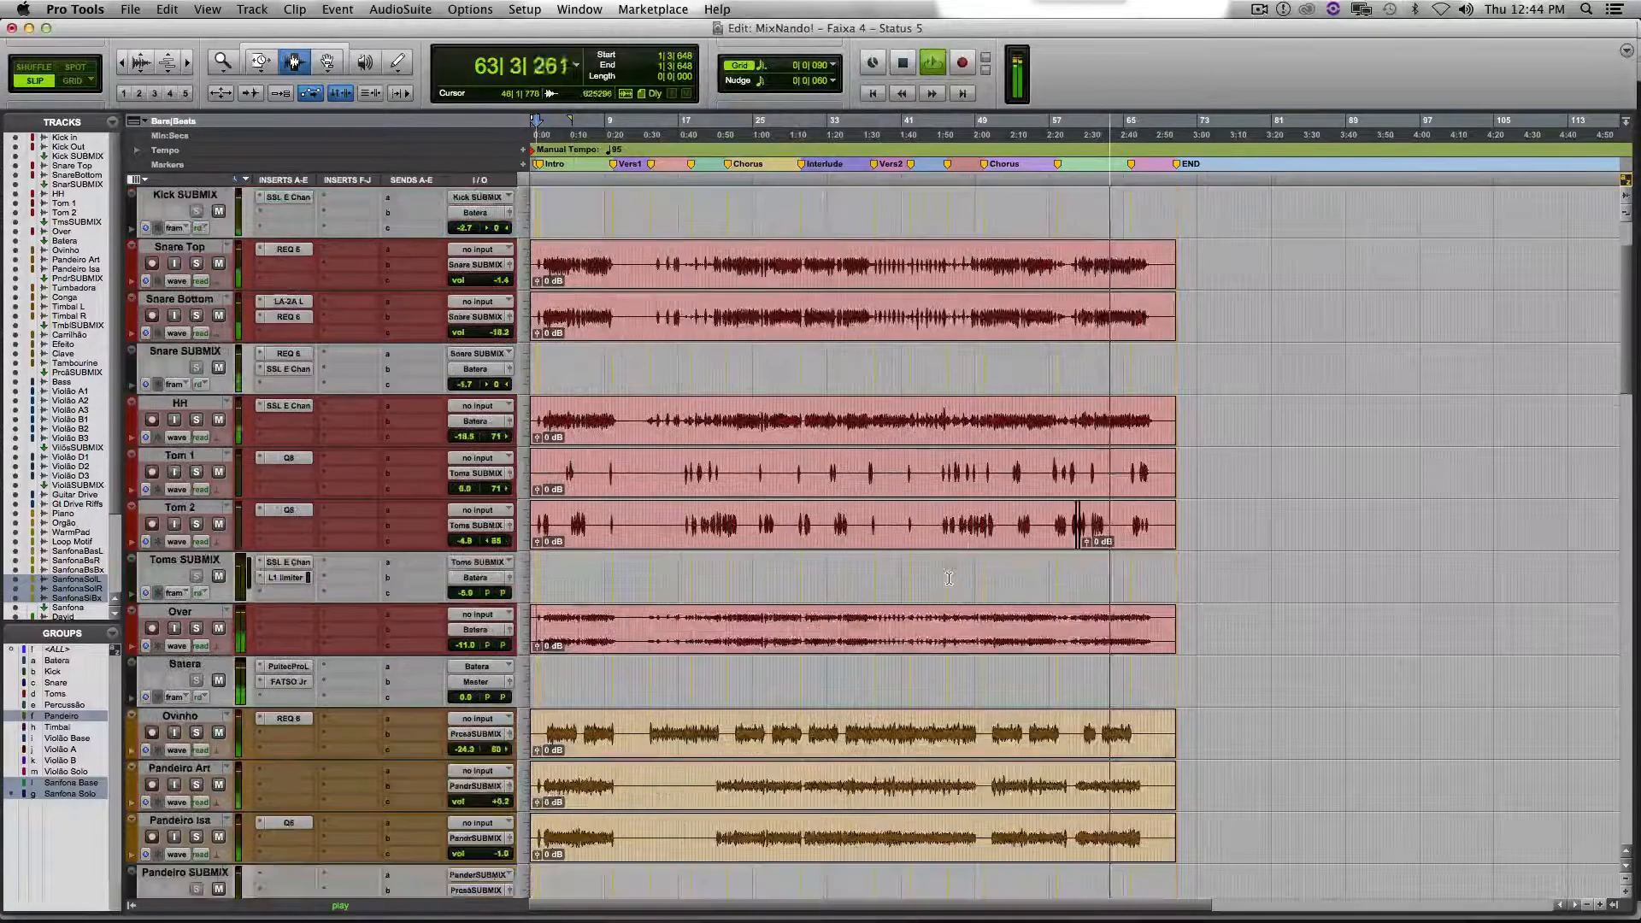
scroll(949, 579, down, 4)
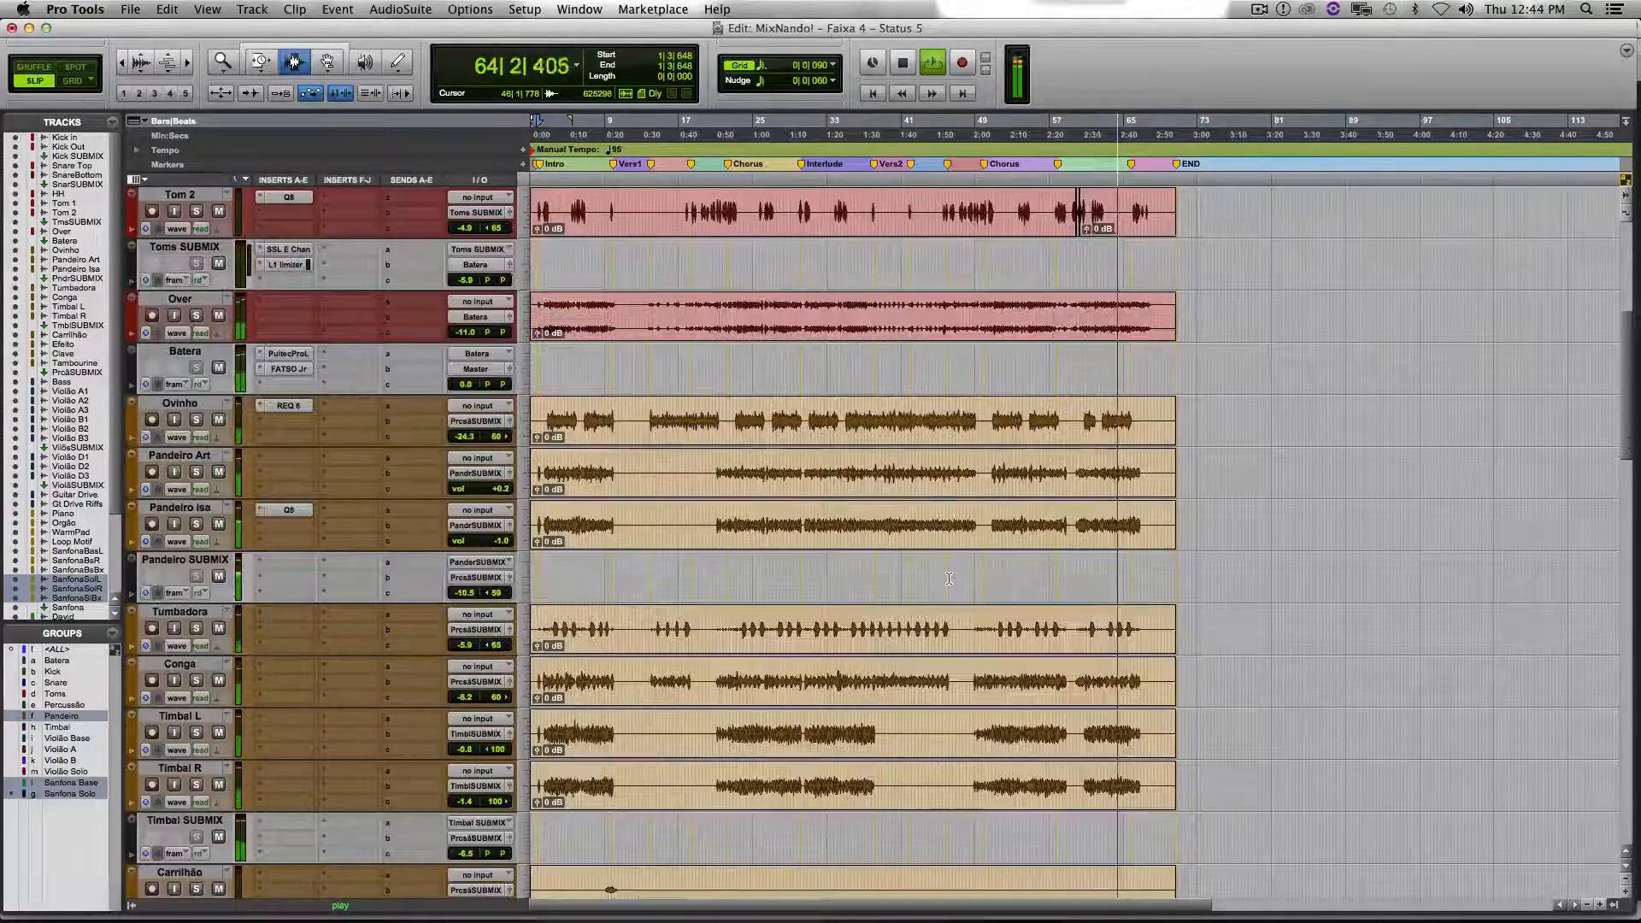
scroll(949, 578, down, 4)
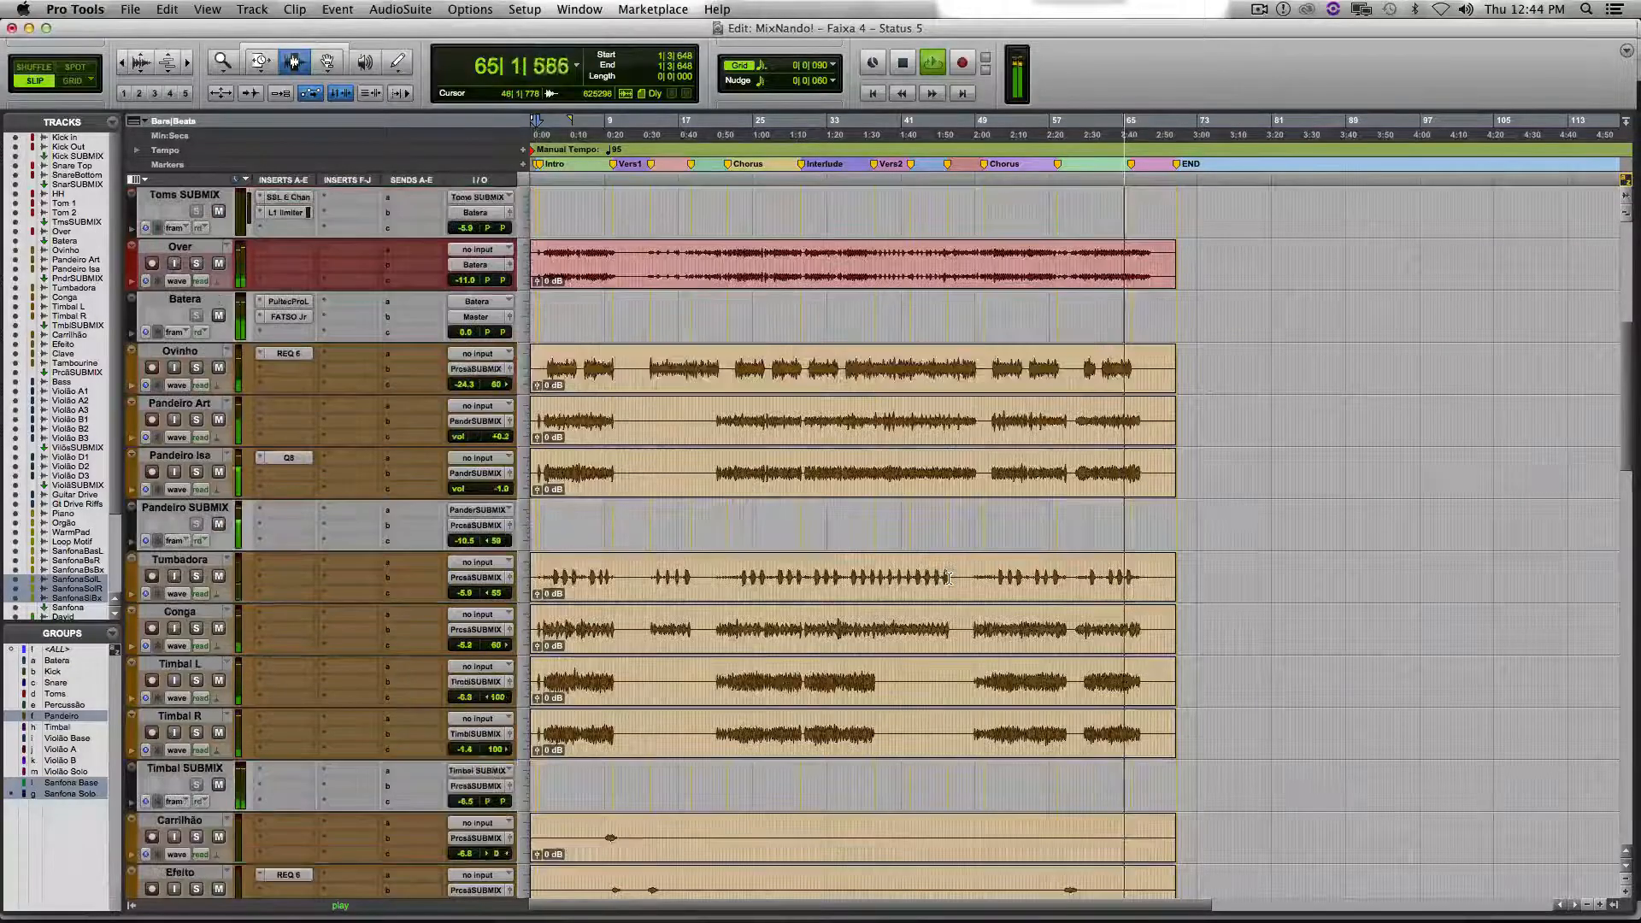
scroll(949, 579, down, 5)
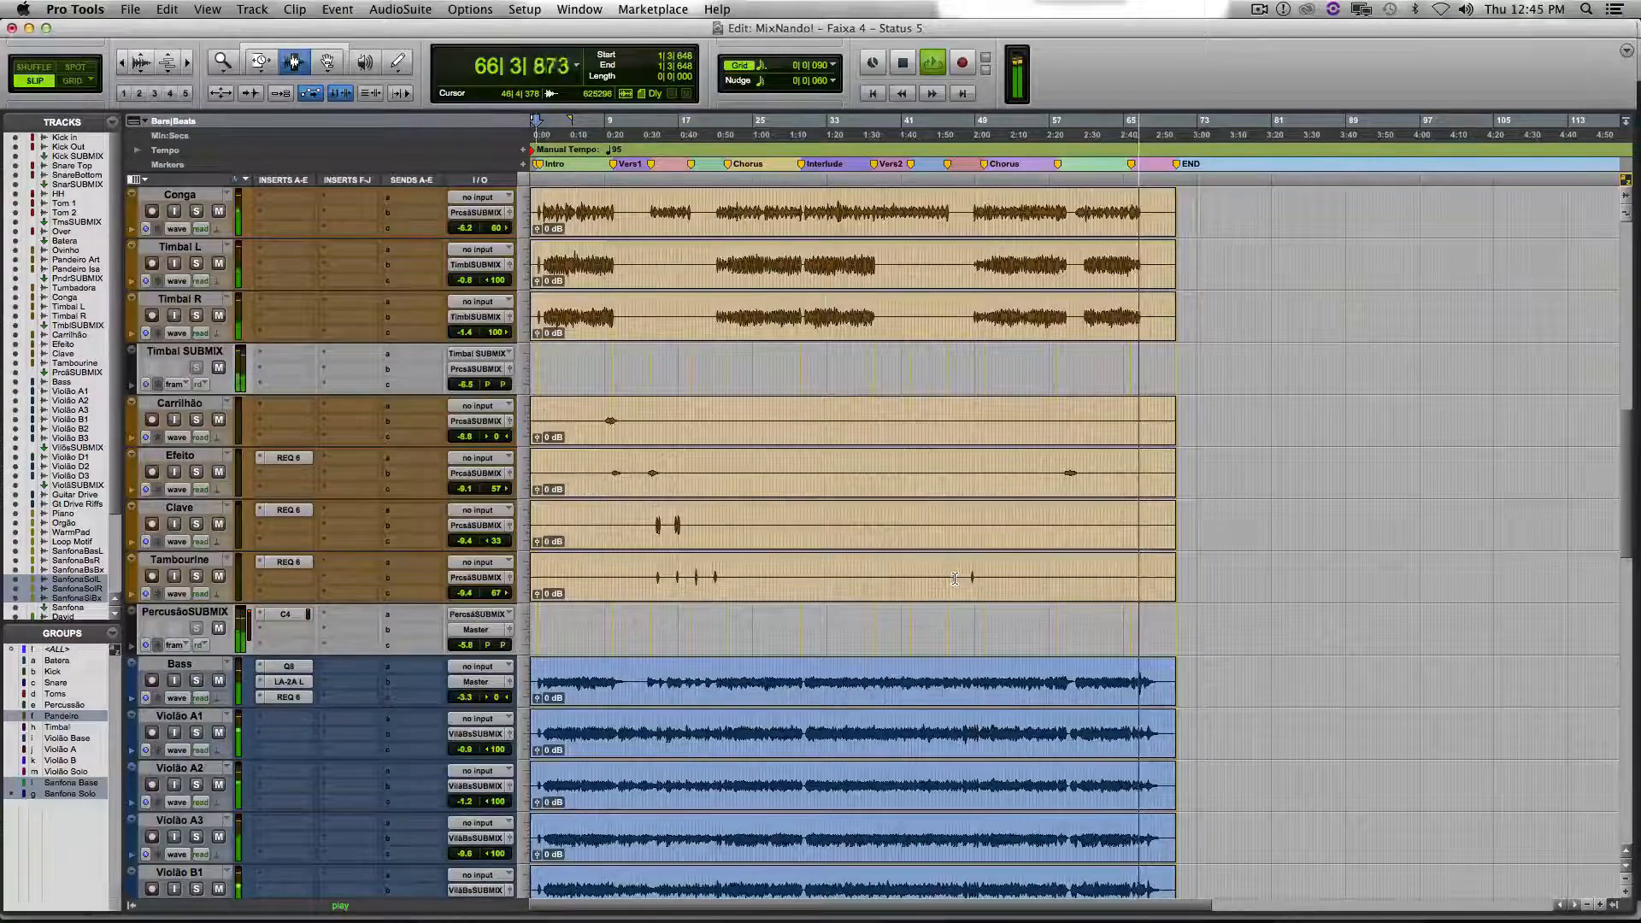
scroll(972, 579, up, 2)
scroll(972, 578, up, 7)
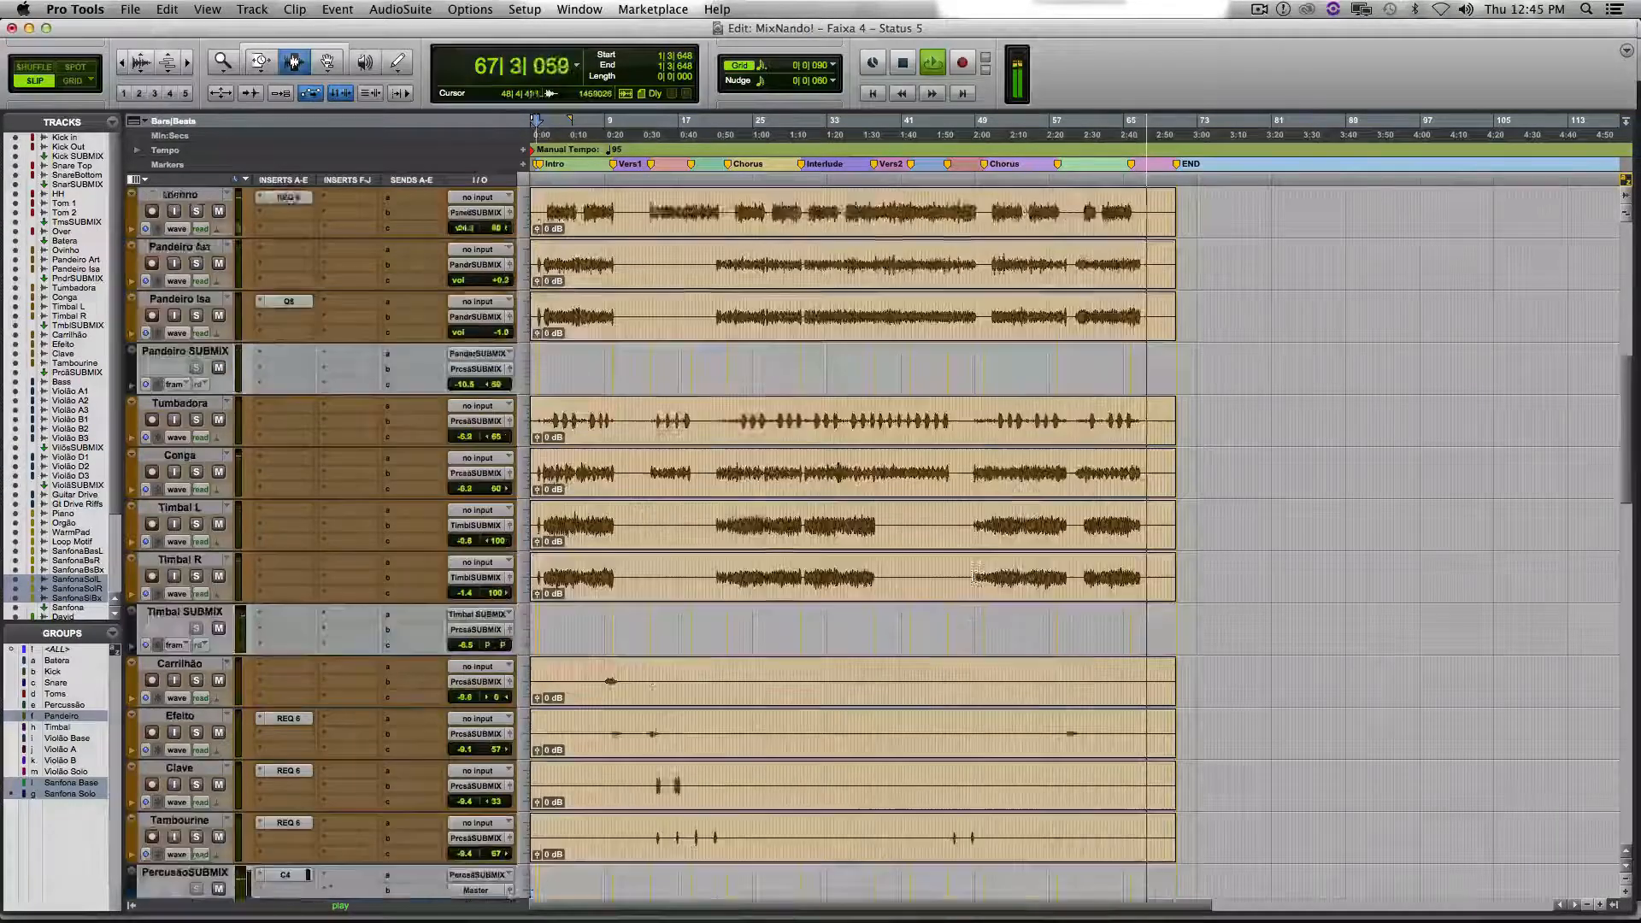
scroll(975, 577, up, 4)
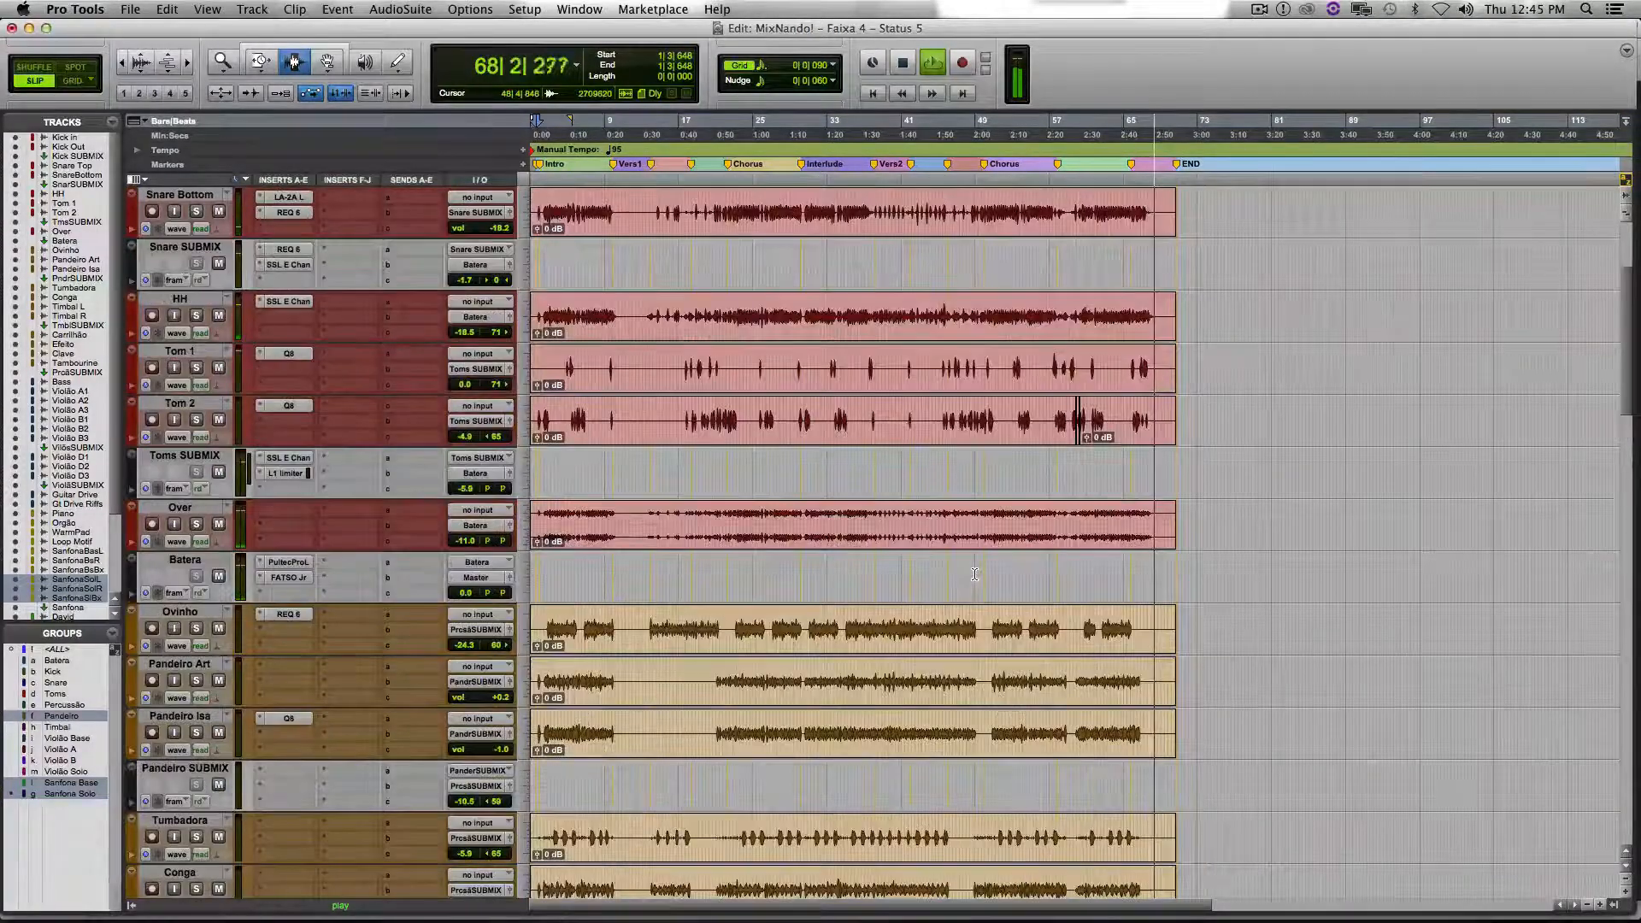
scroll(974, 574, up, 1)
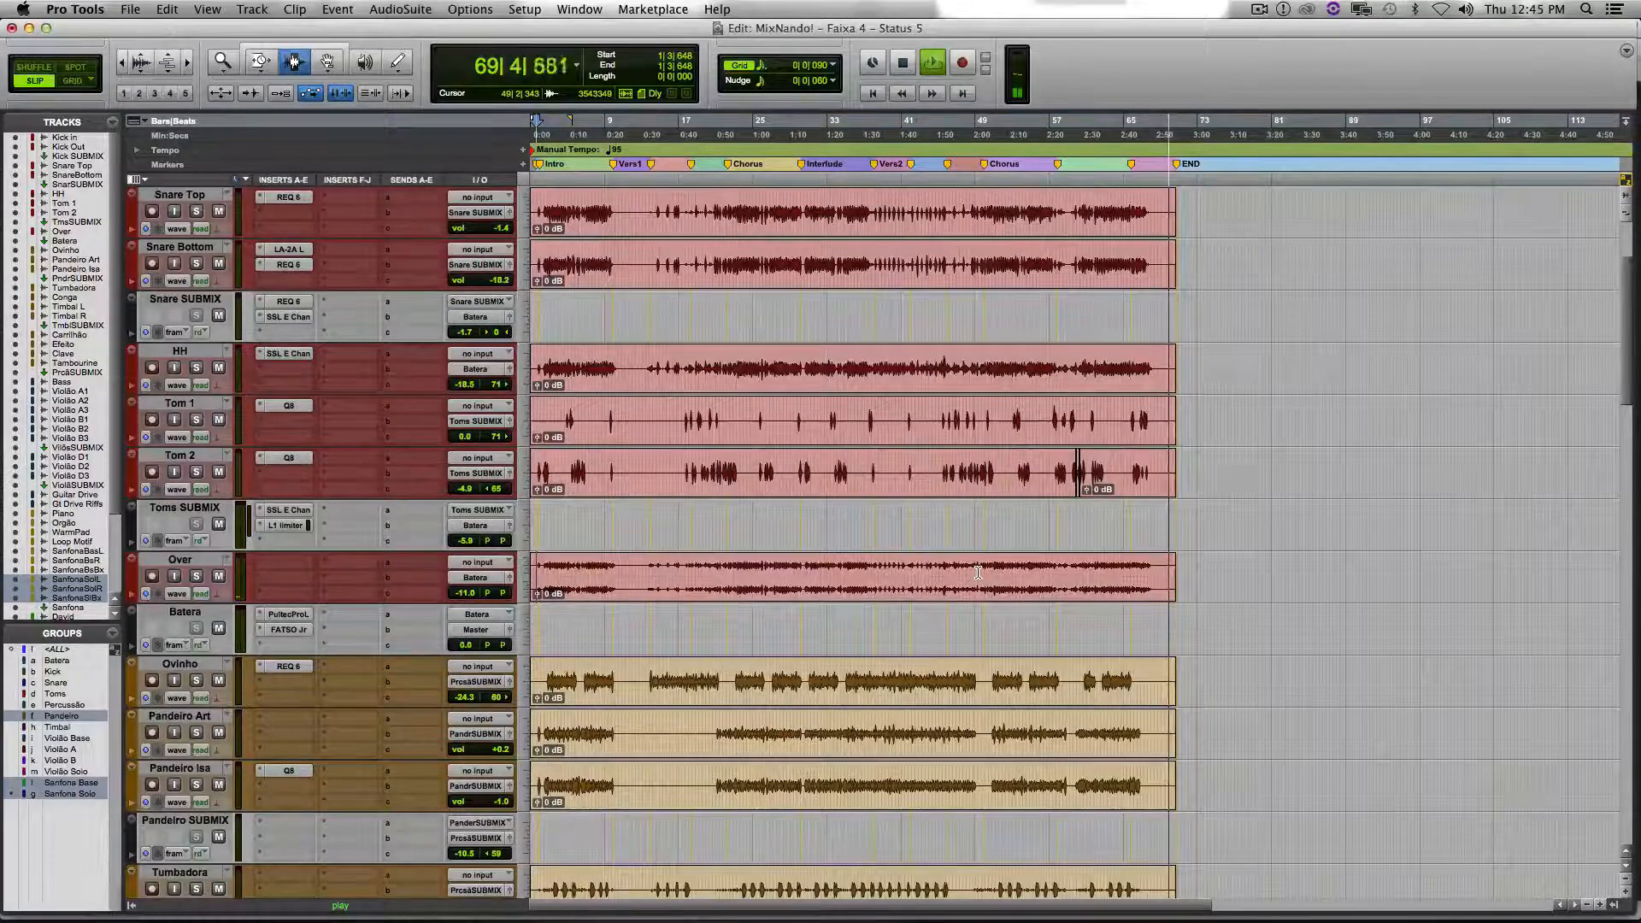
Stop playback, place the edit cursor on Tom 1 in bar 9 near Verse 1, and zoom in on the intro.
key(space)
click(609, 434)
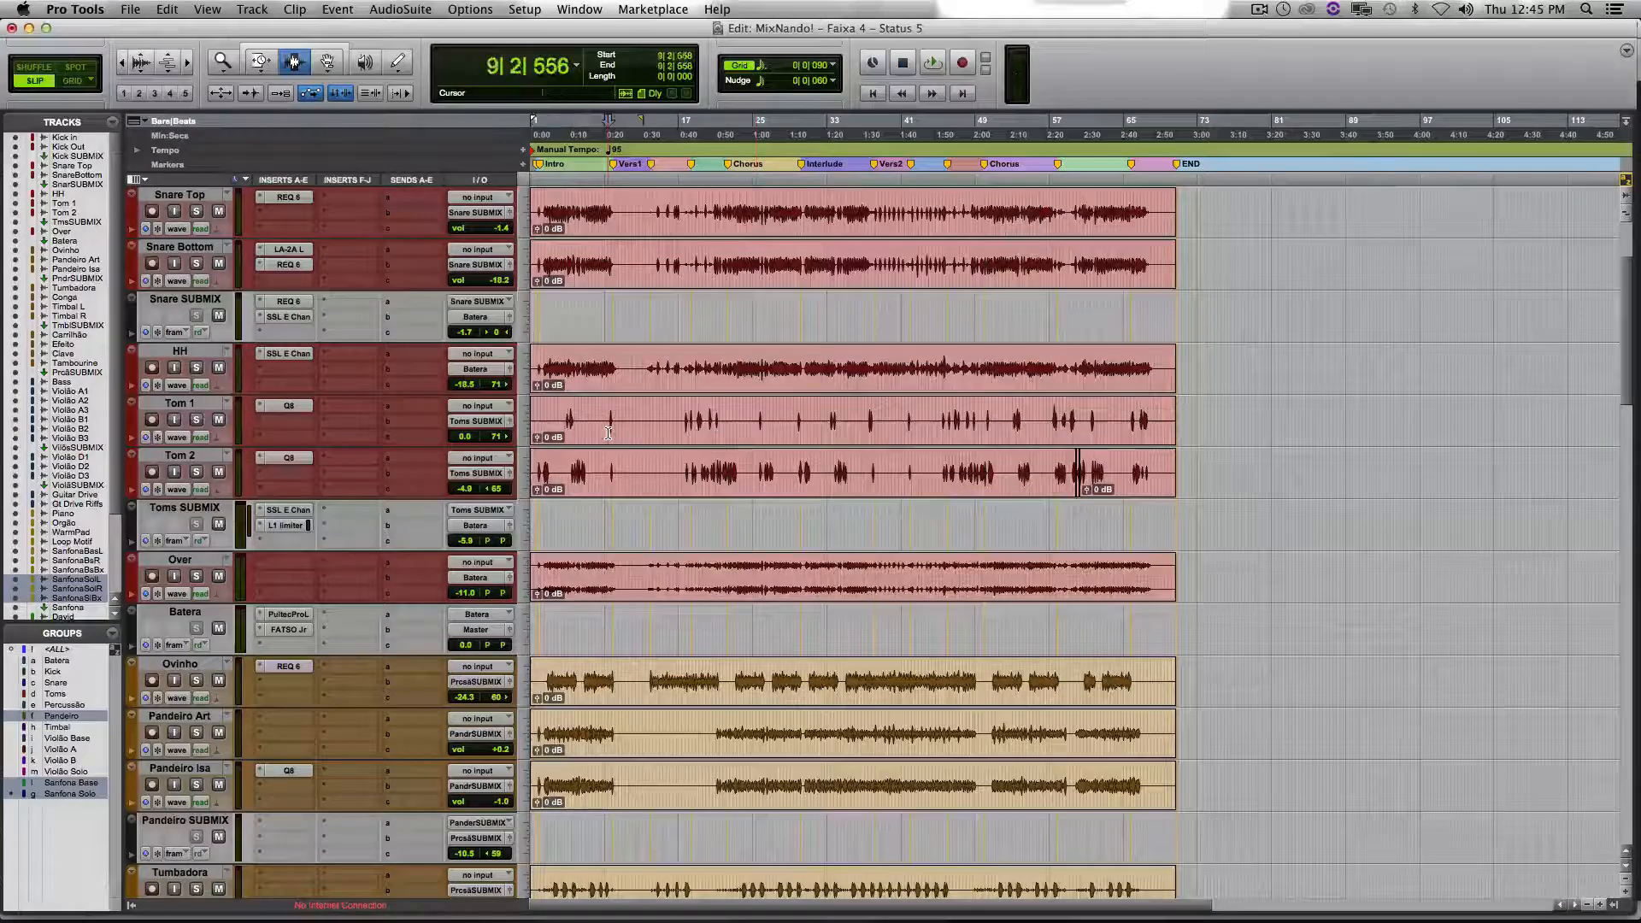
key(t)
key(t)
key(t)
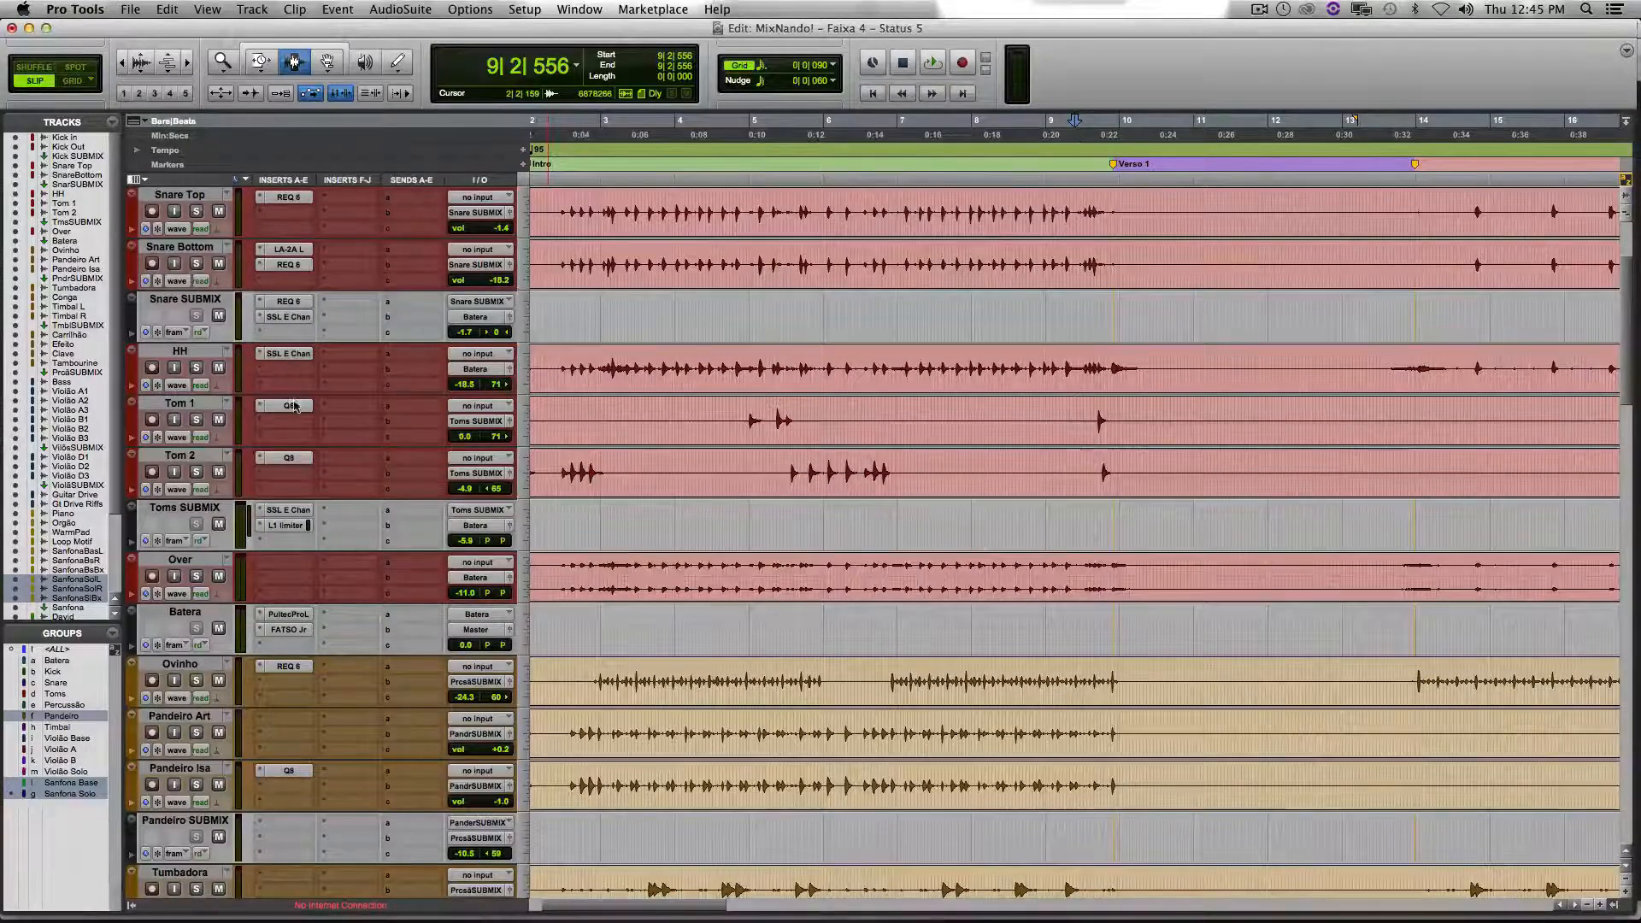
Review the Q10 equalizers on Tom 1 and Tom 2, plus the Toms SUBMIX's SSL E Channel Strip and L1 Limiter.
click(289, 405)
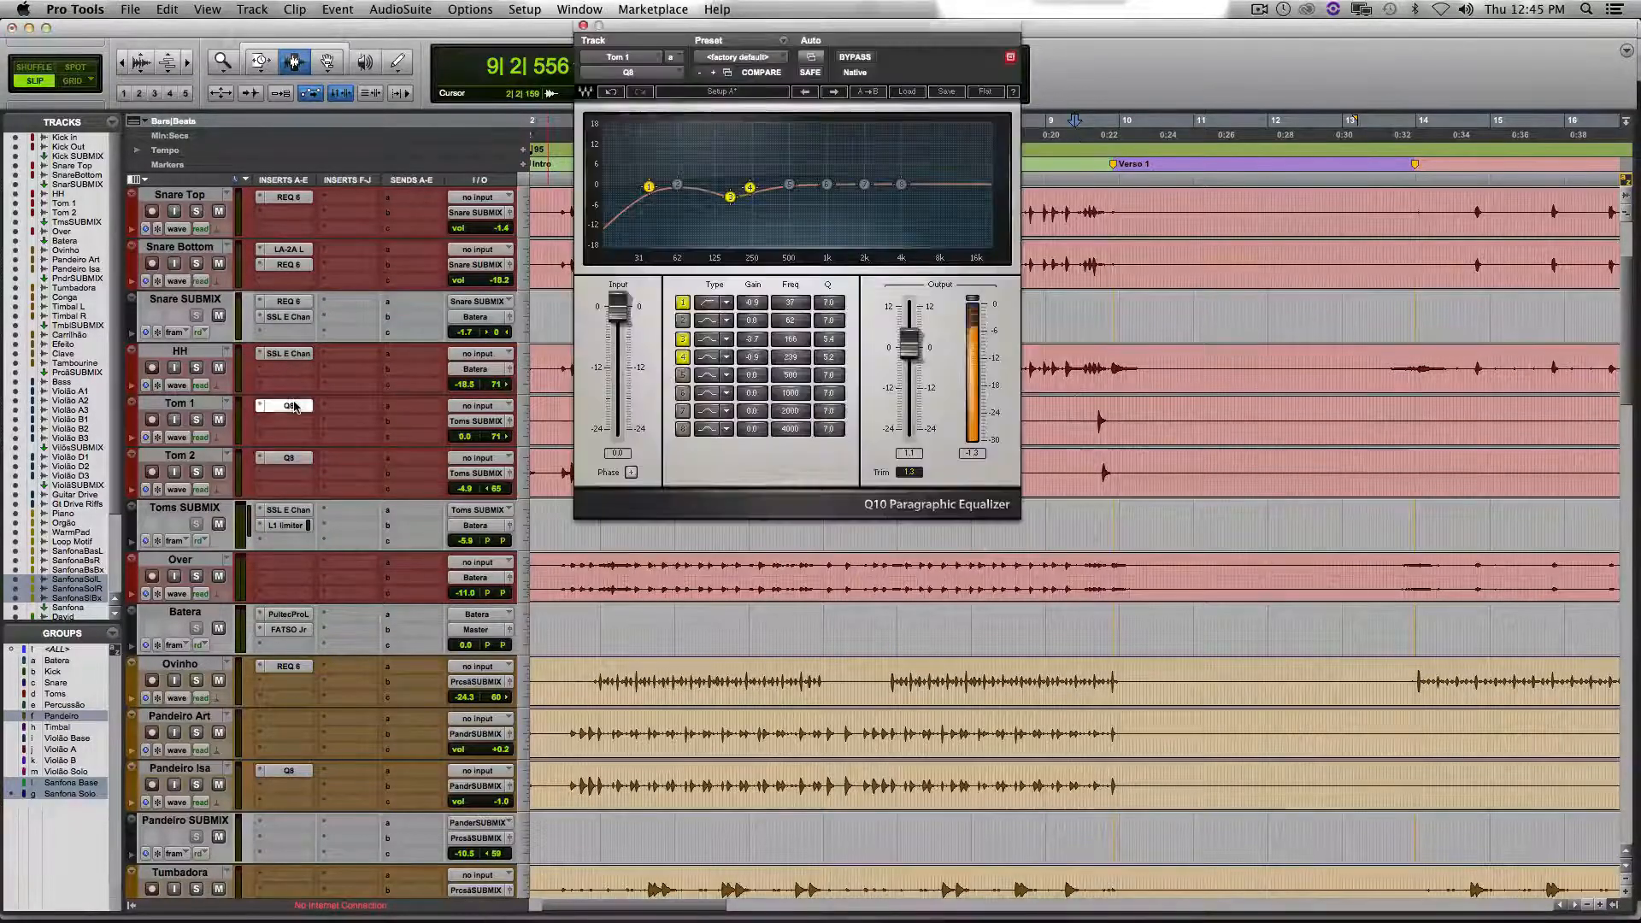
click(294, 459)
drag(946, 32, 1368, 69)
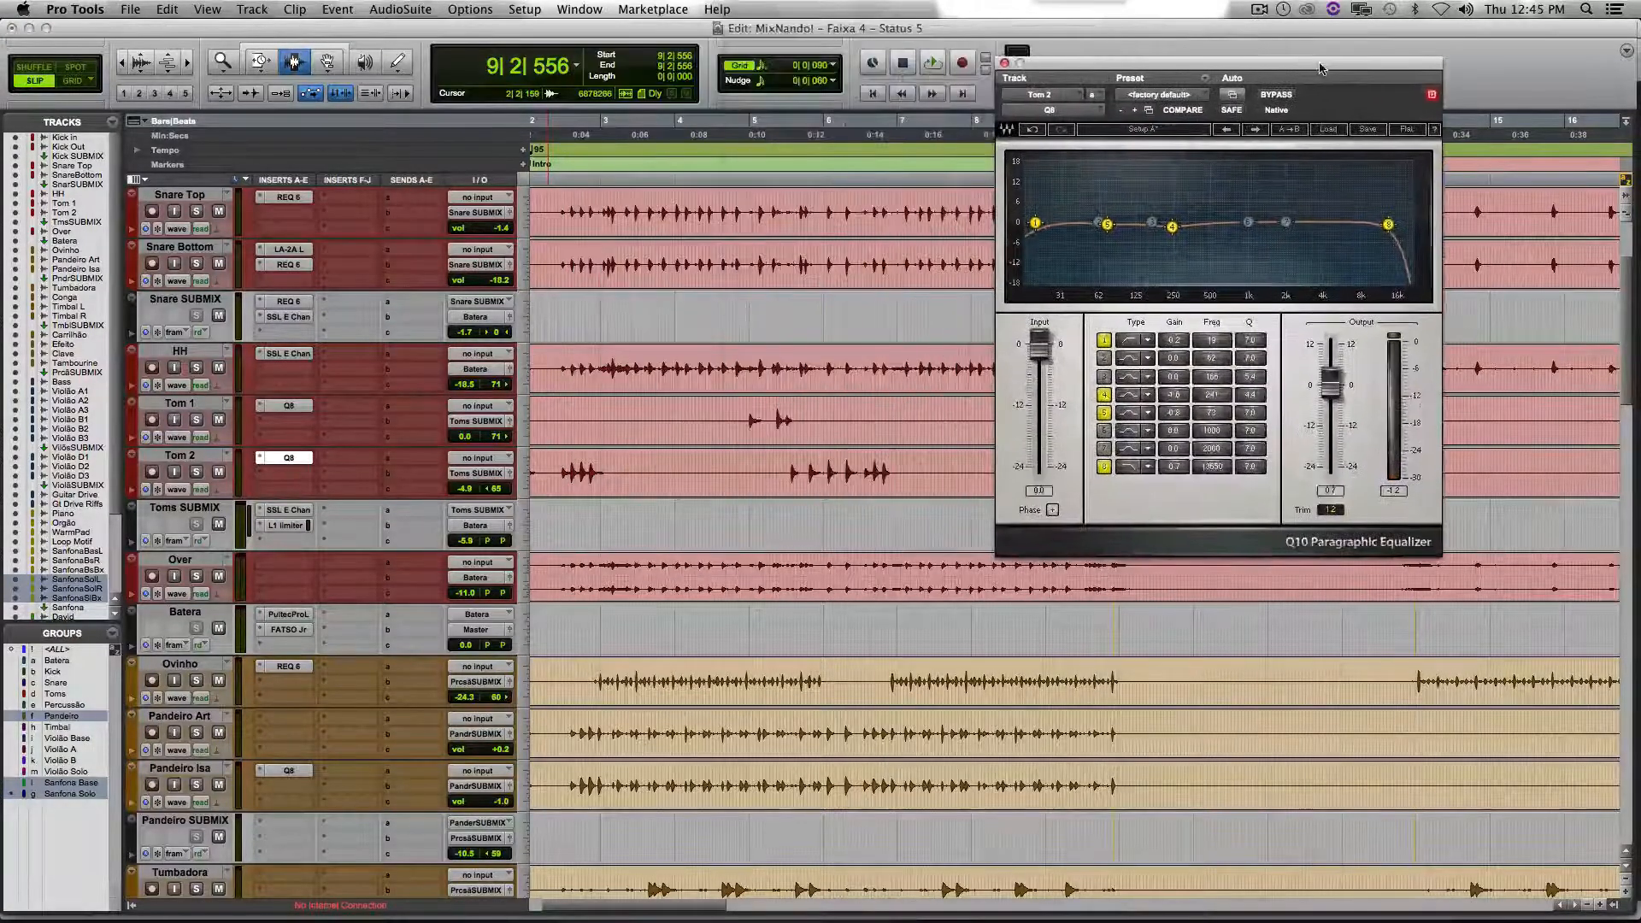
click(297, 512)
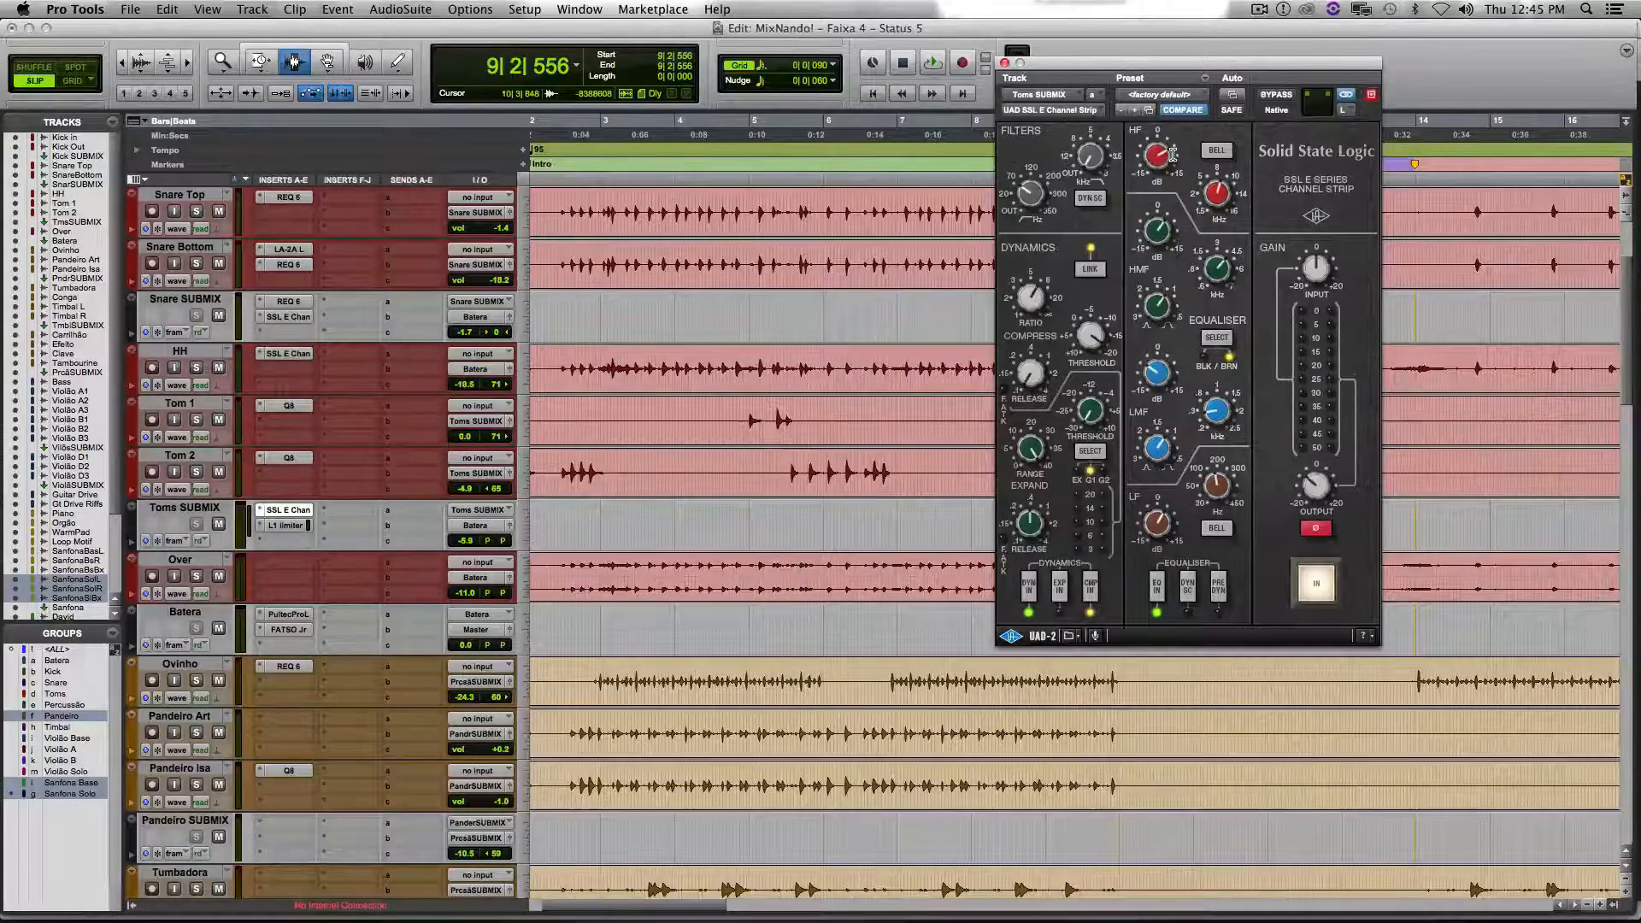
click(284, 526)
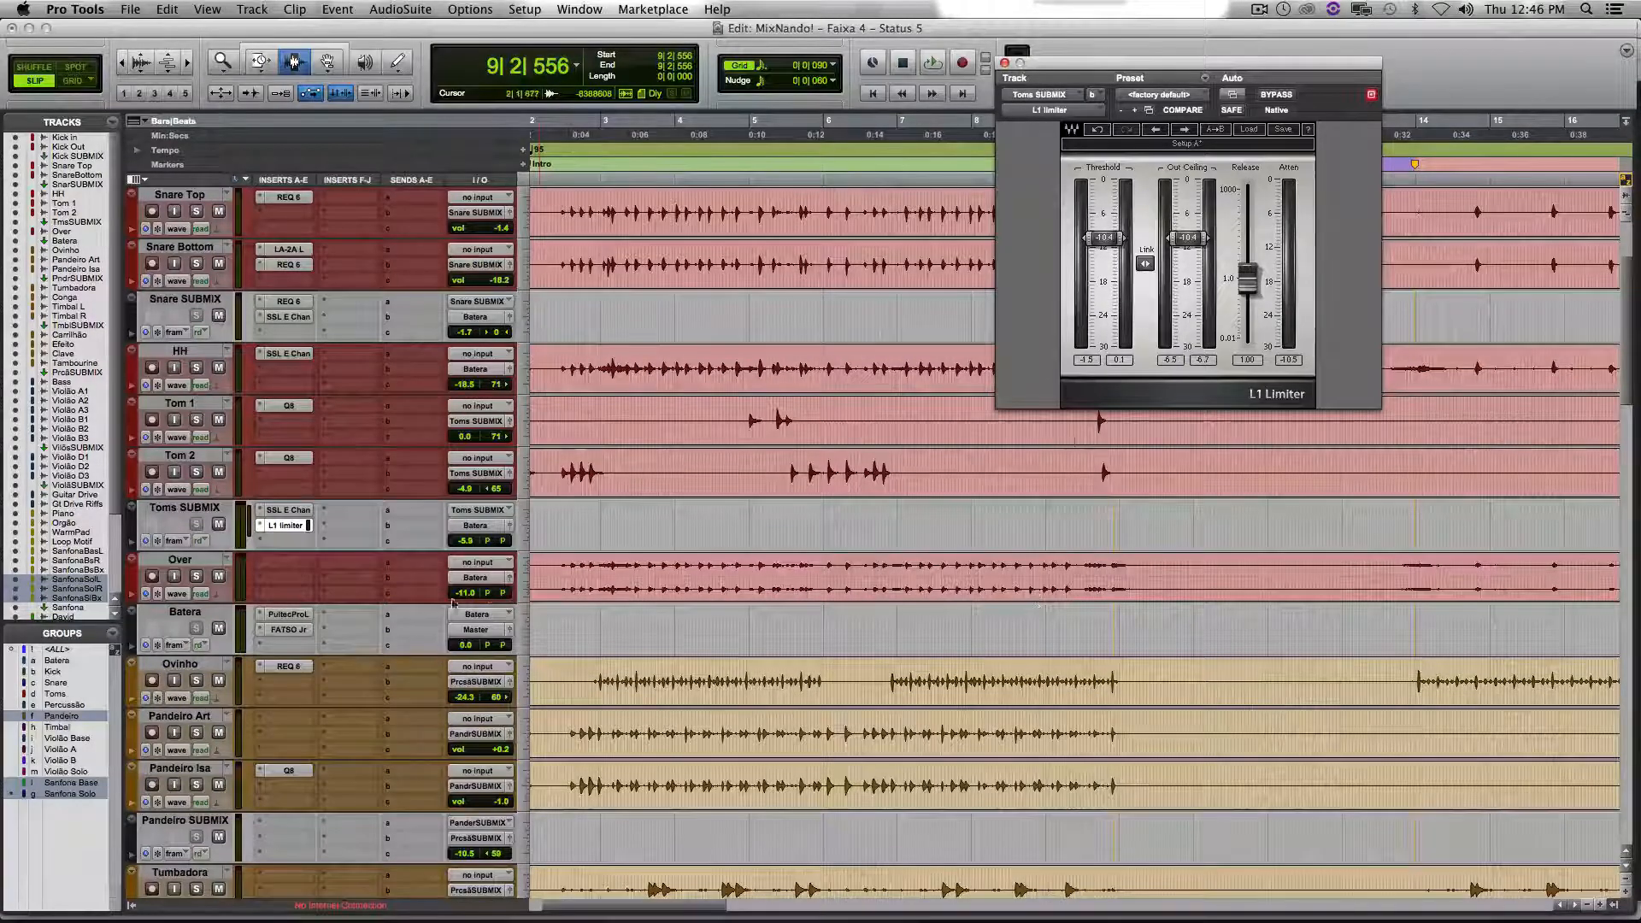
Reopen the Batera submix's Pultec-Pro equalizer with its window fully in view, followed by its FATSO Jr.
click(289, 613)
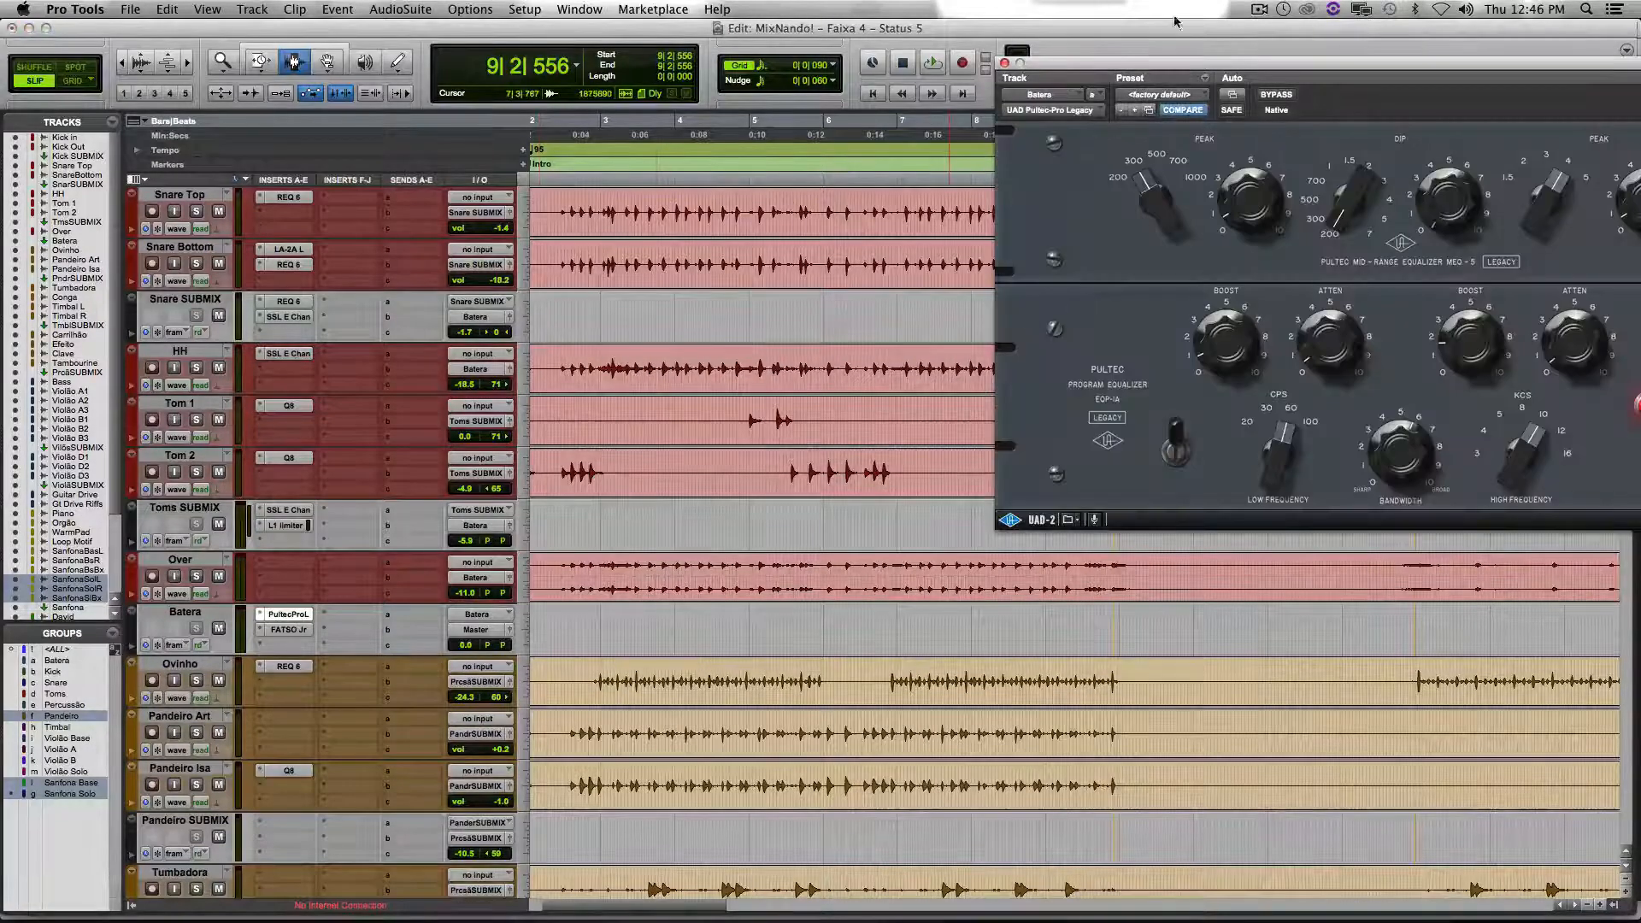
drag(1231, 62, 838, 10)
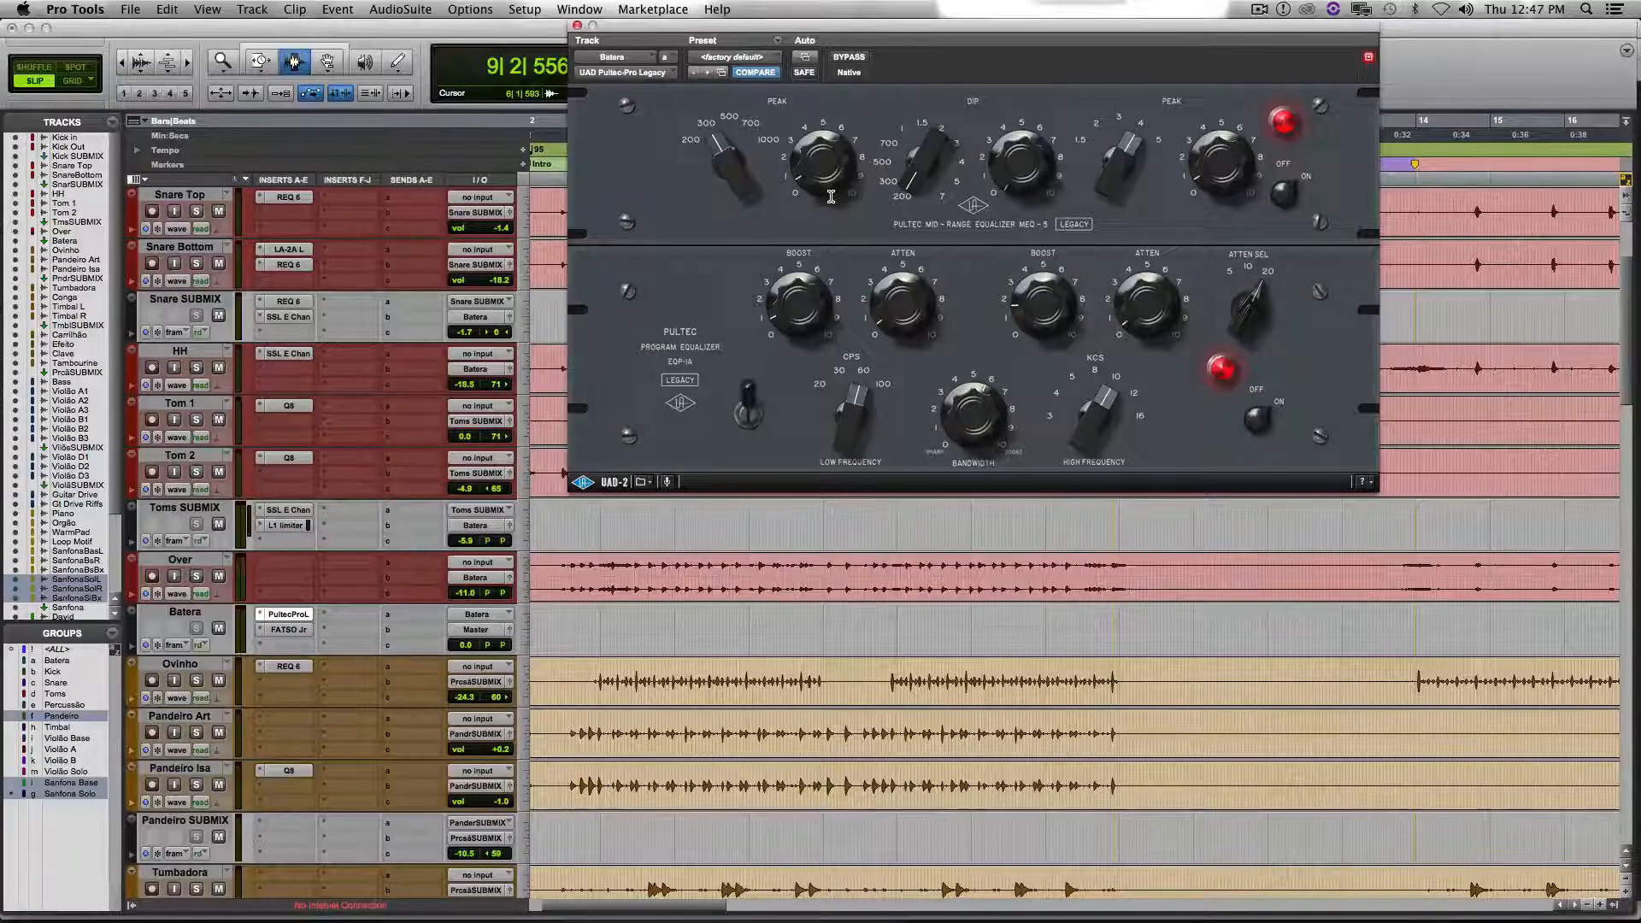
click(285, 631)
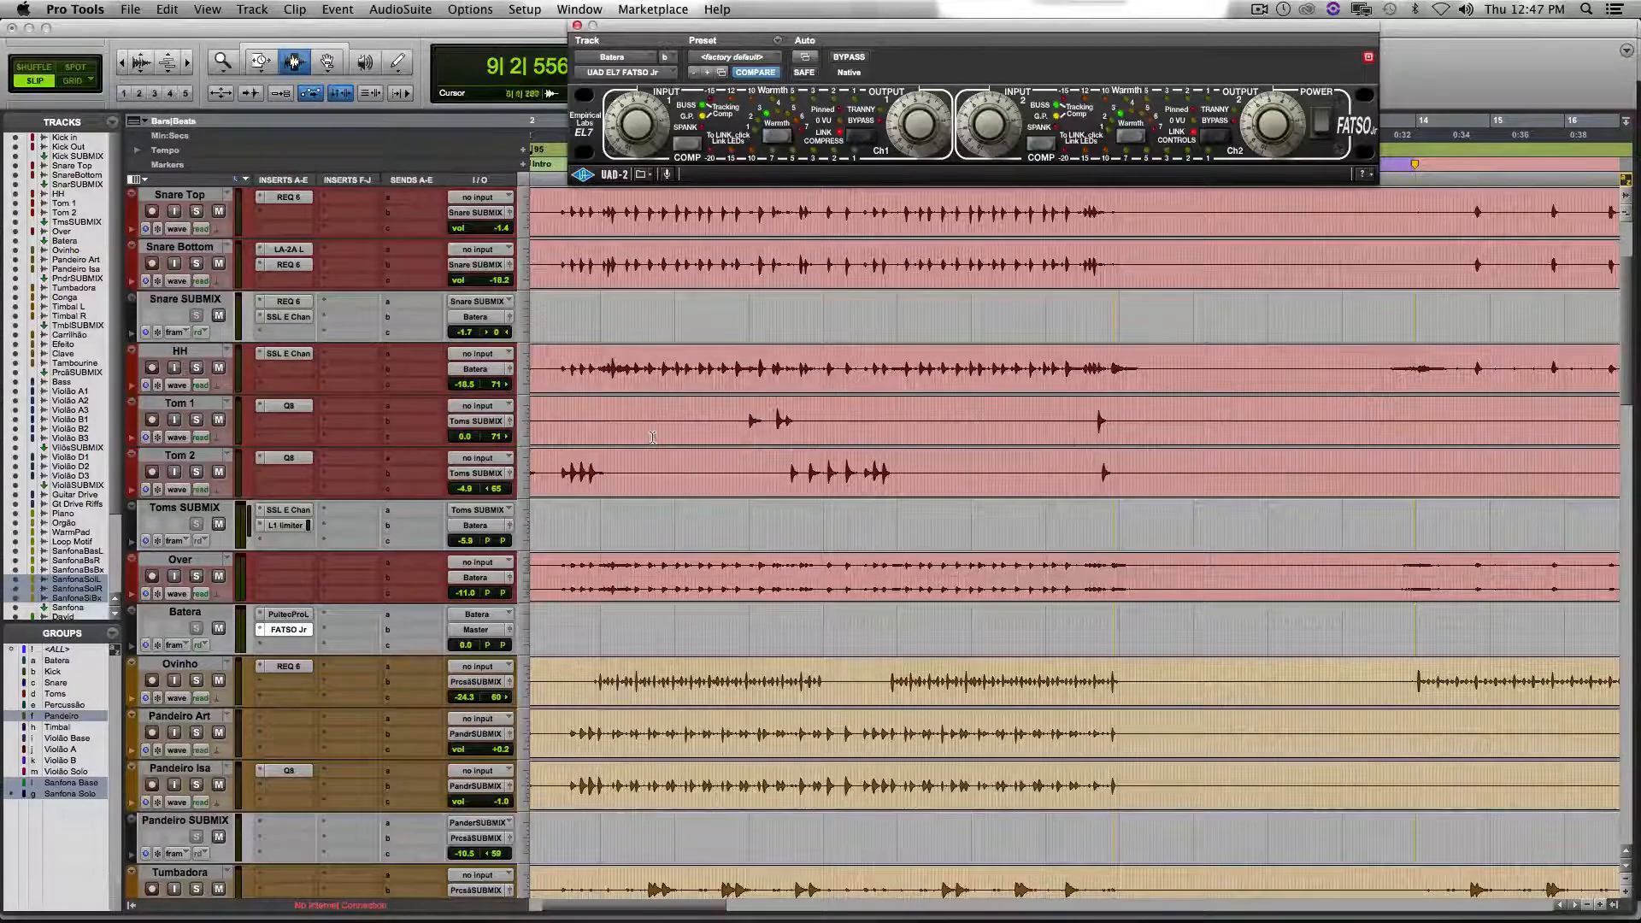
Play the intro from bar 4, just before the Tom 1 hits, with the FATSO Jr open, and stop playback.
click(707, 415)
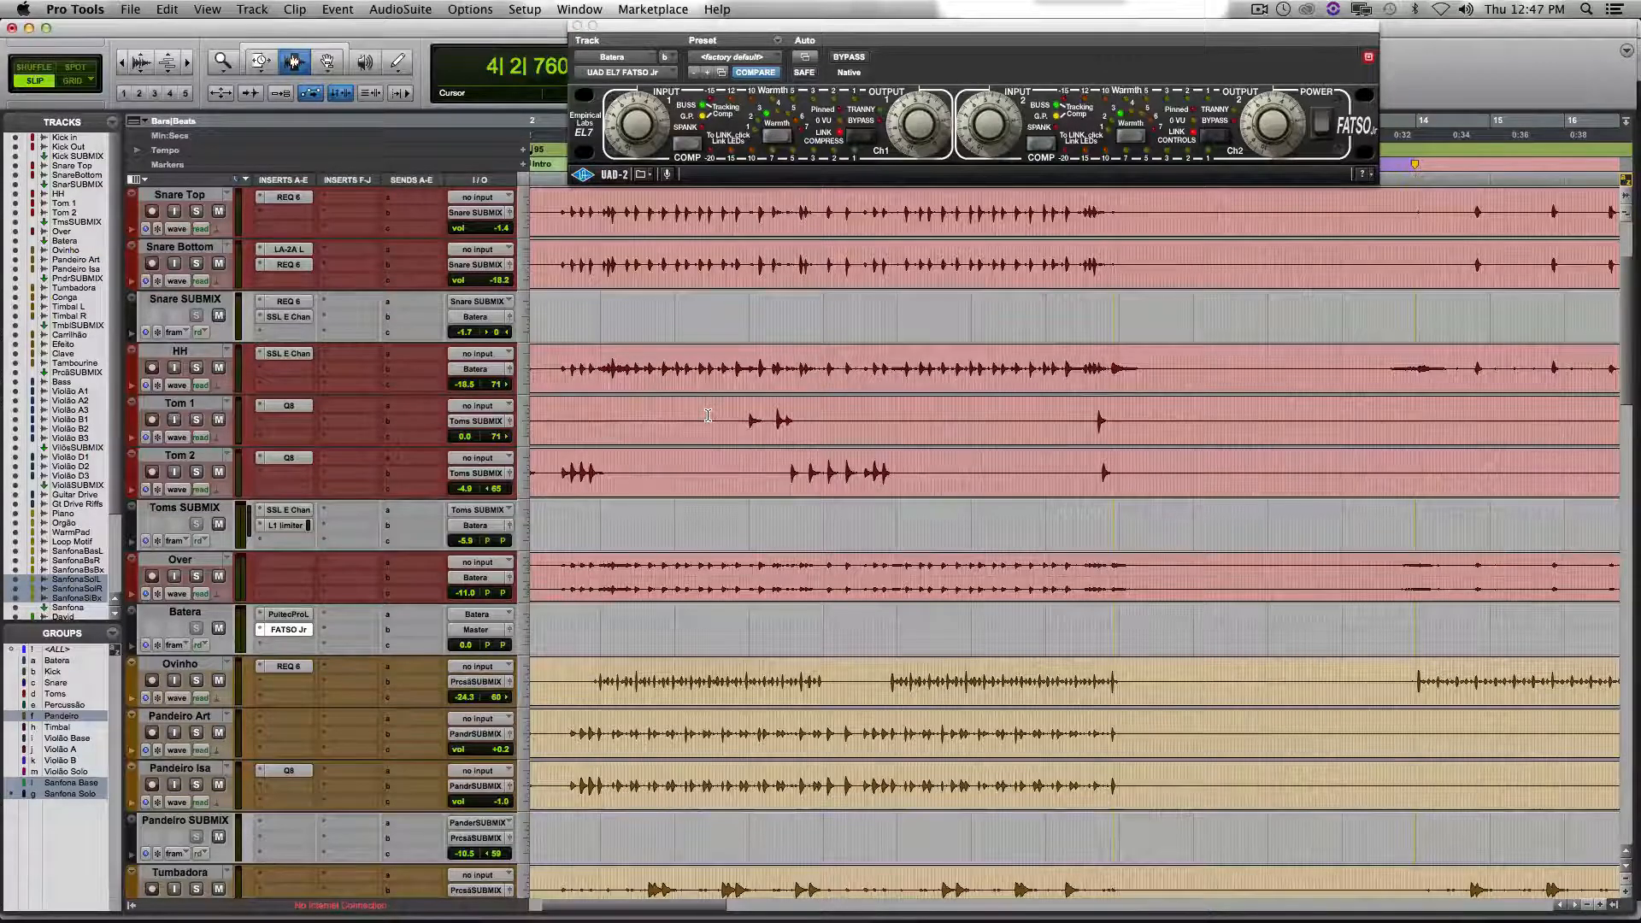
key(space)
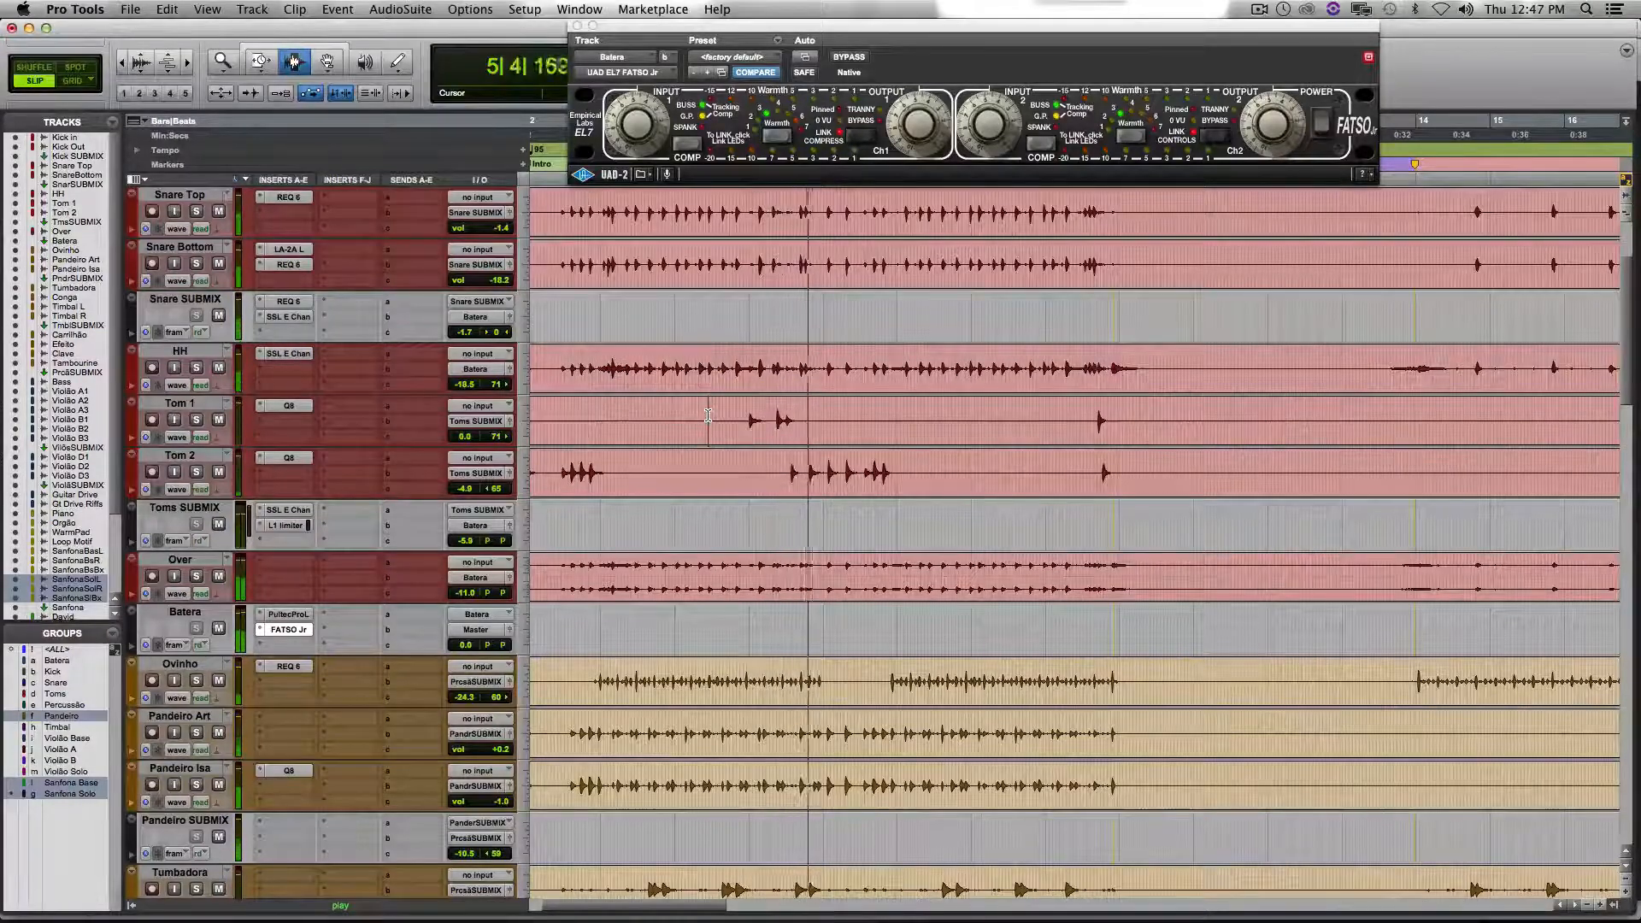
key(space)
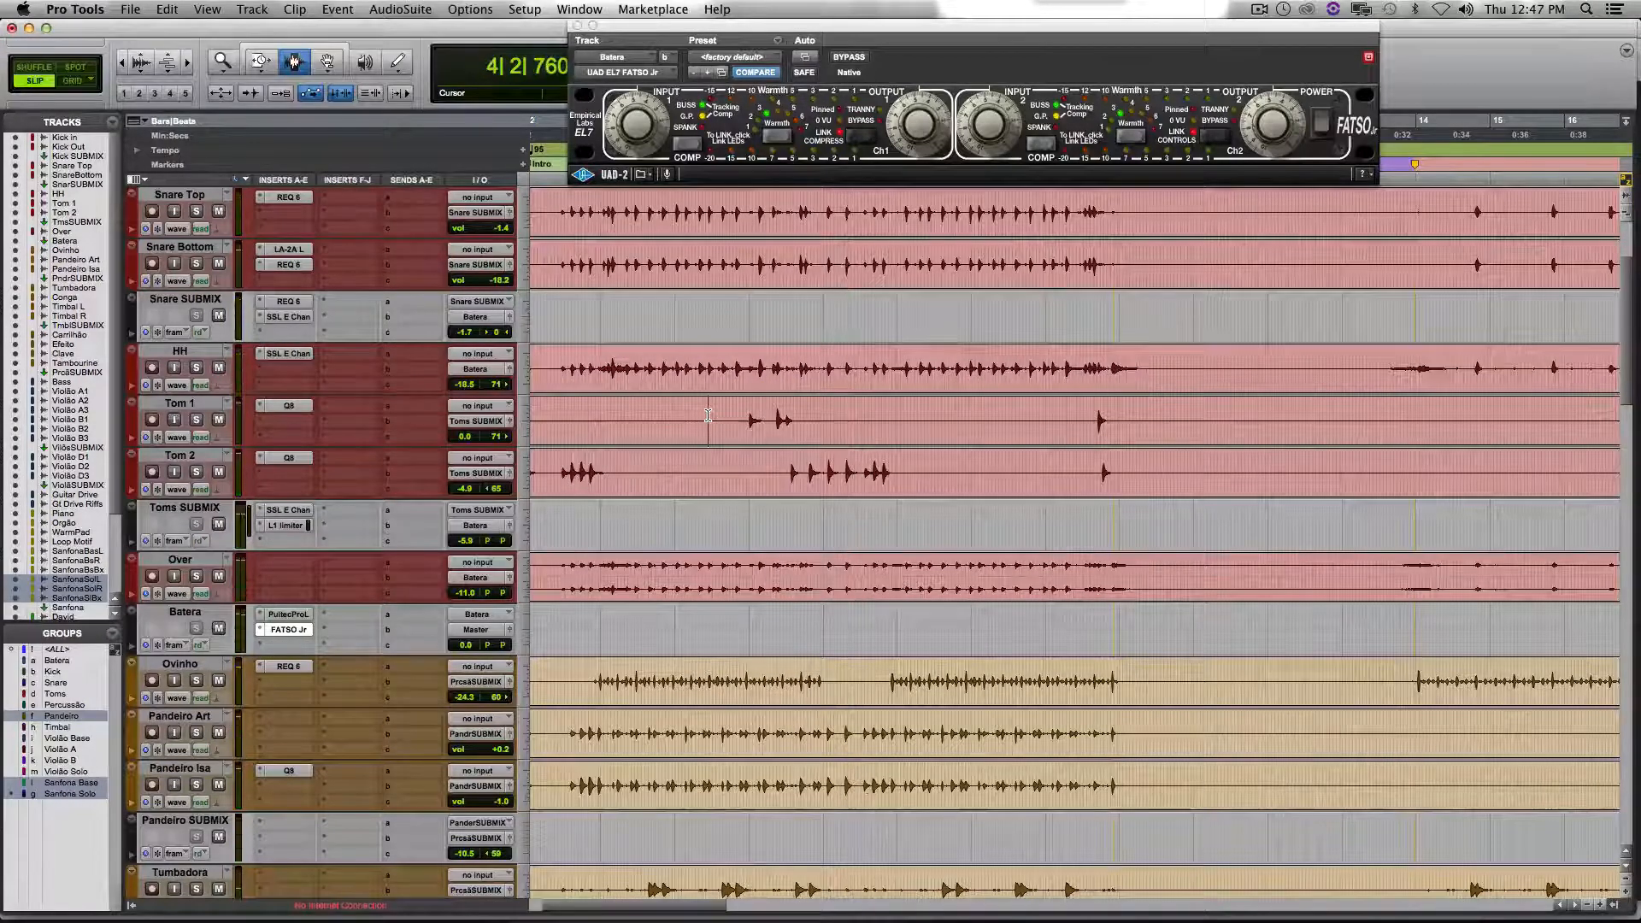